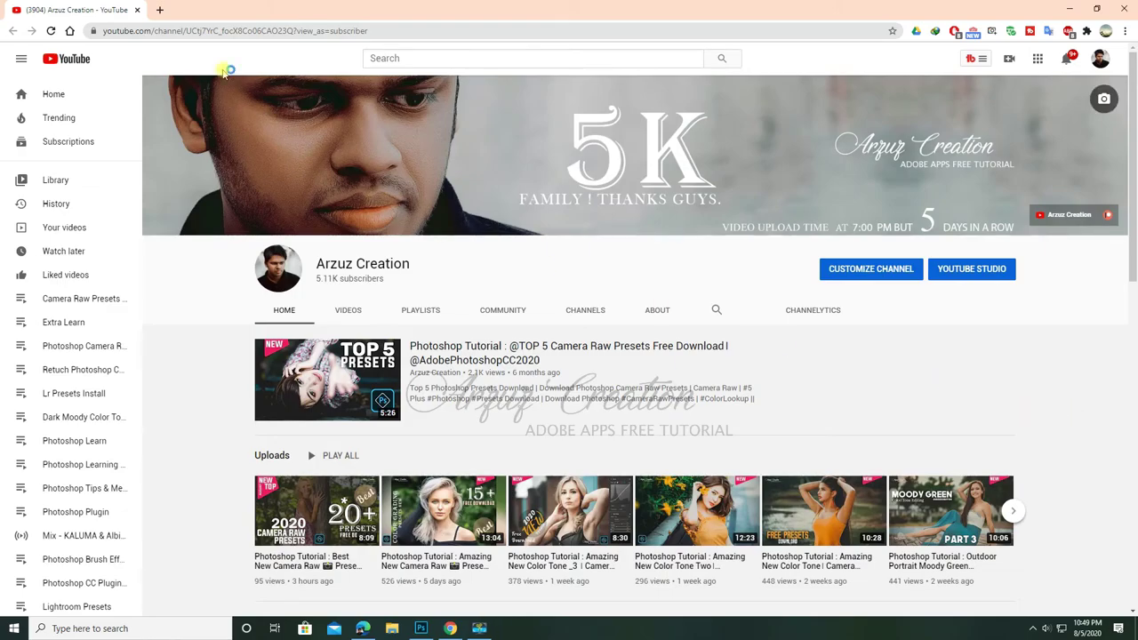
Google 'arzuz creation' in a new Chrome tab and open the Arzuz Creation YouTube channel
{"action": "left_click", "coordinate": [161, 10]}
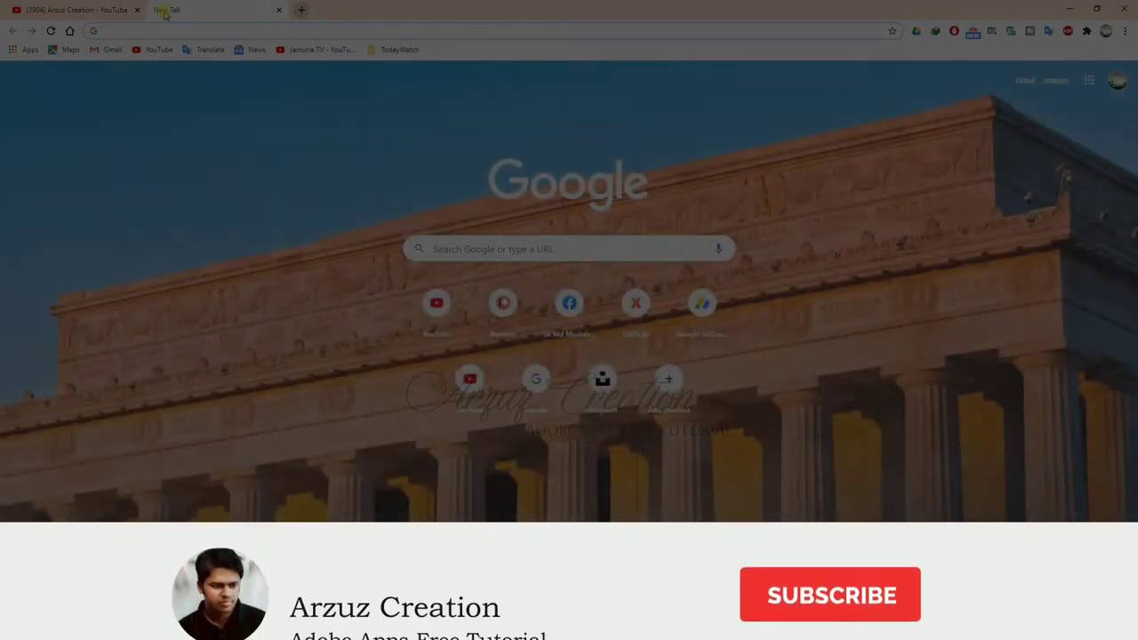
{"action": "type", "text": "ar"}
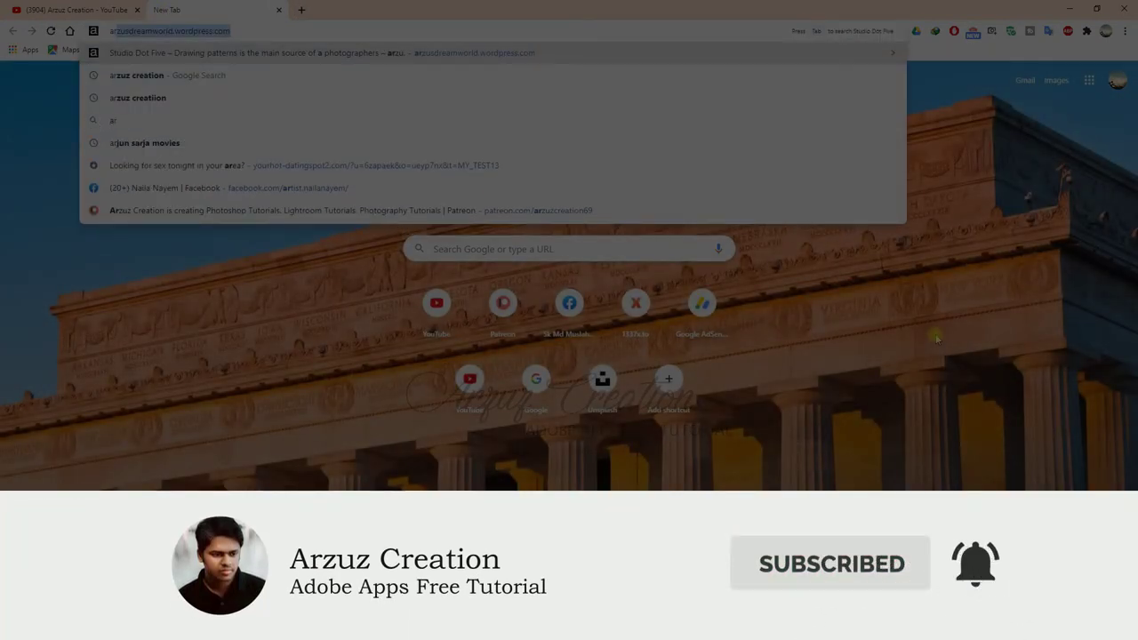
{"action": "type", "text": "zuz"}
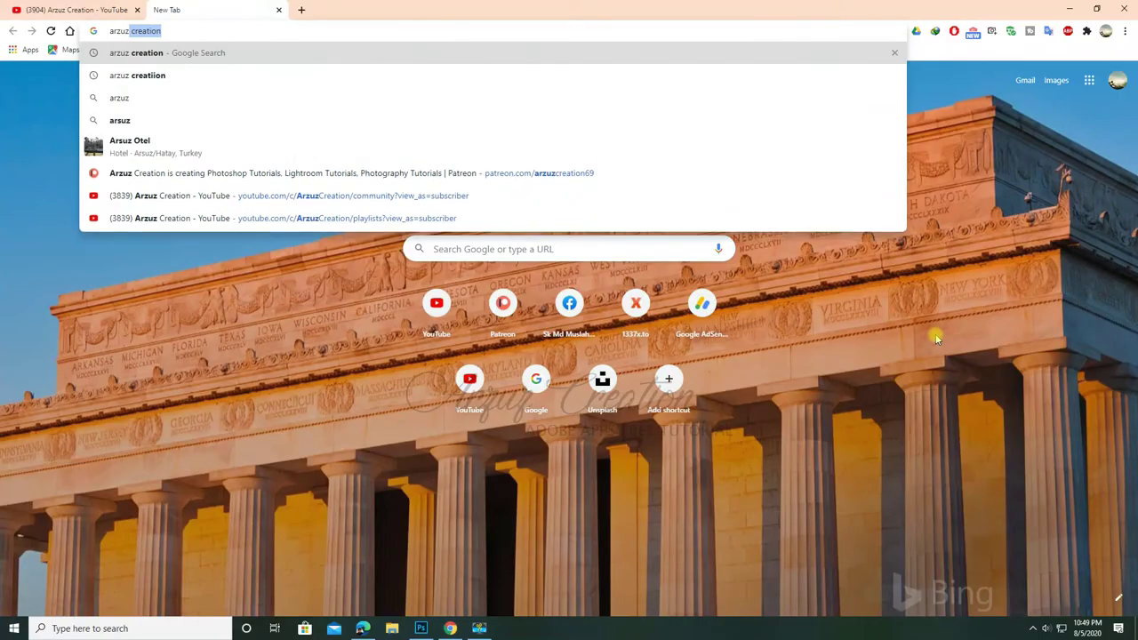
{"action": "type", "text": " cre"}
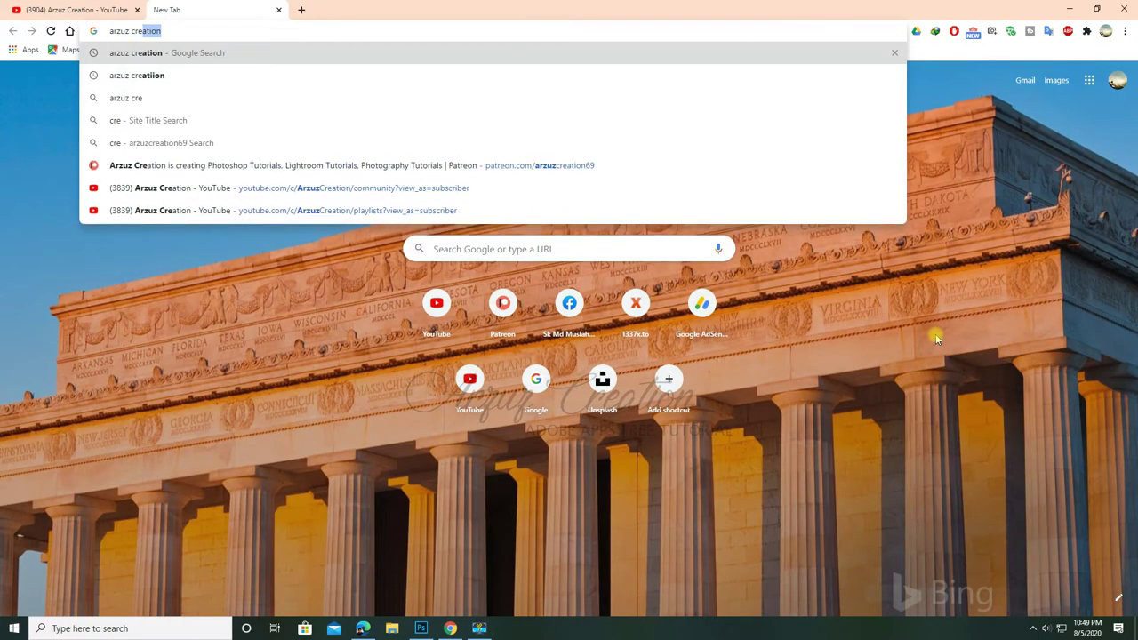
{"action": "type", "text": "atio"}
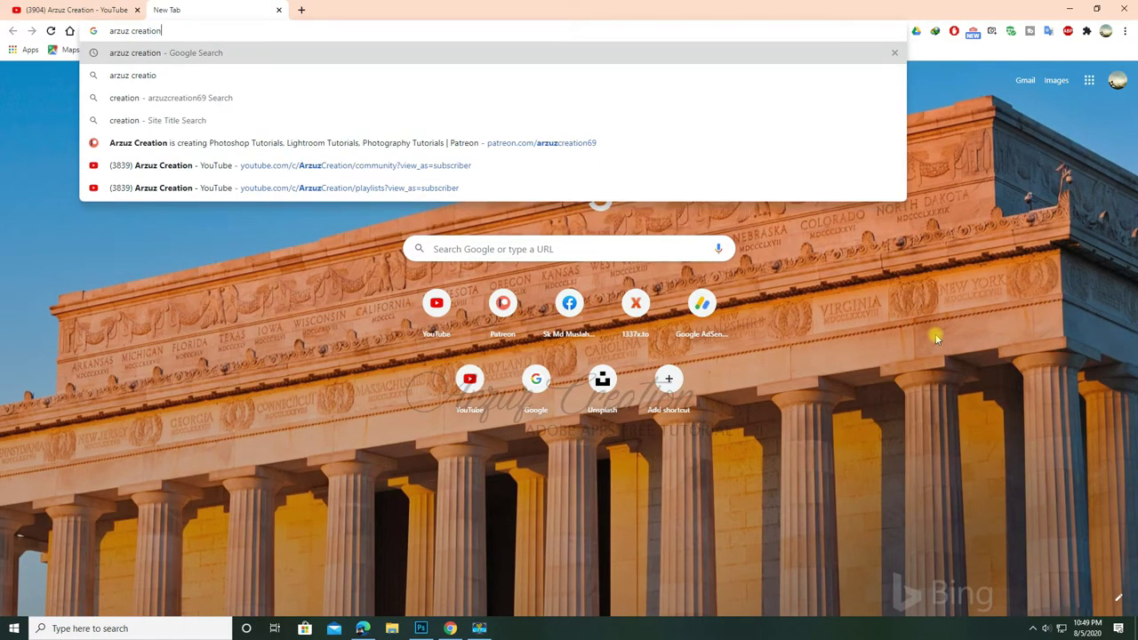
{"action": "type", "text": "n"}
{"action": "key", "text": "Return"}
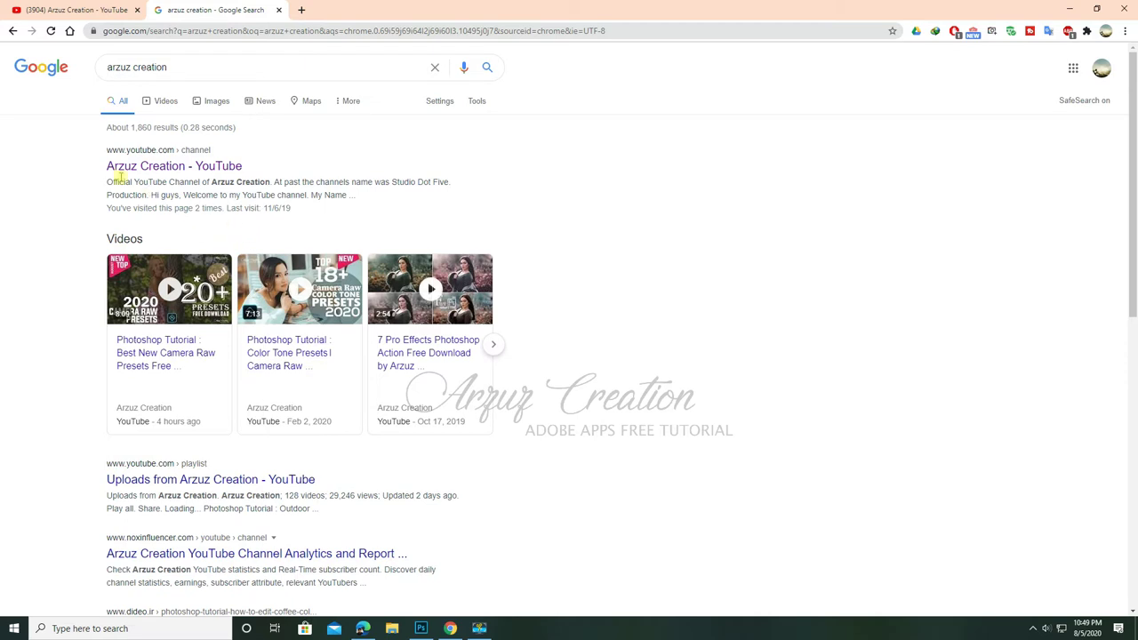
{"action": "left_click", "coordinate": [240, 168]}
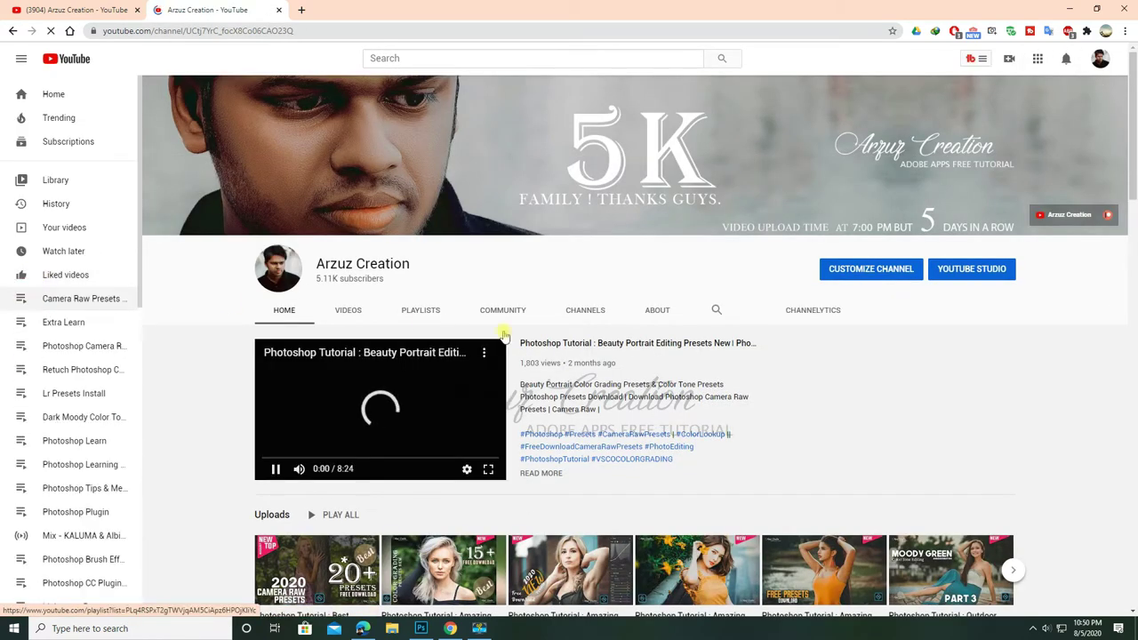
Leave the Arzuz Creation YouTube page and return to the retouched portrait PSD in Photoshop
{"action": "middle_click", "coordinate": [1090, 374]}
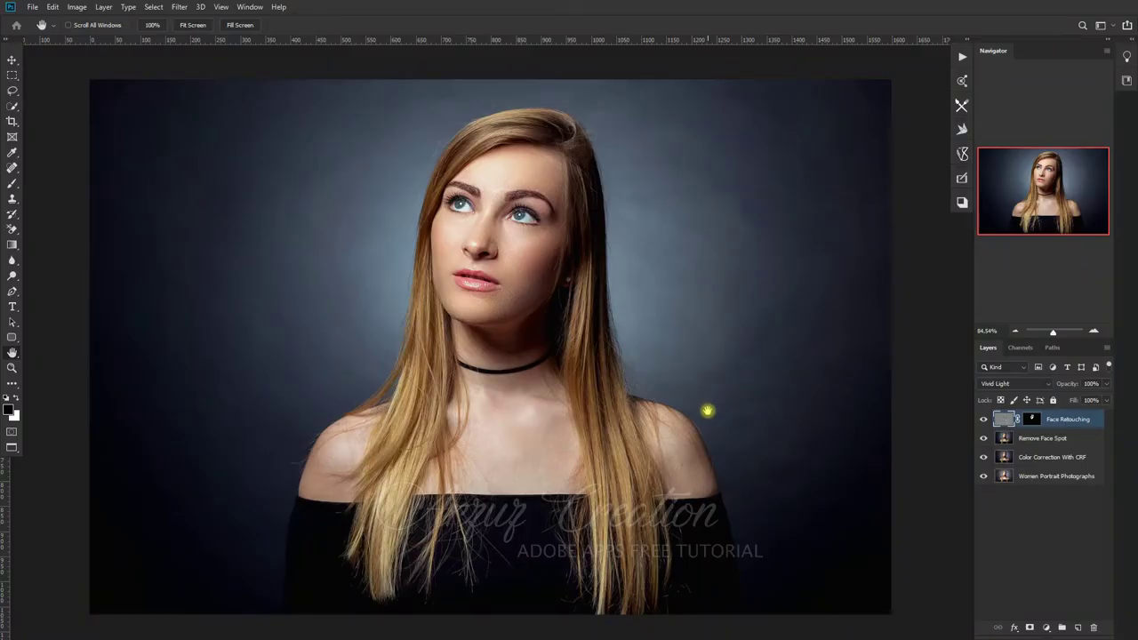
{"action": "scroll", "coordinate": [481, 276], "scroll_direction": "up", "scroll_amount": 1}
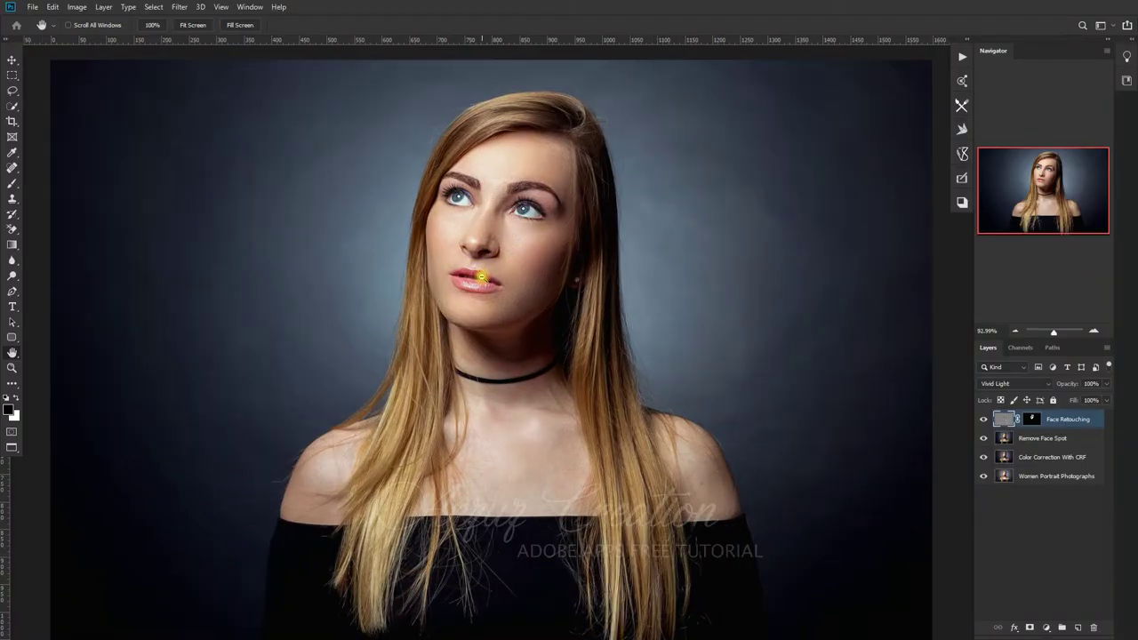
{"action": "scroll", "coordinate": [481, 276], "scroll_direction": "up", "scroll_amount": 1}
{"action": "scroll", "coordinate": [481, 276], "scroll_direction": "up", "scroll_amount": 1}
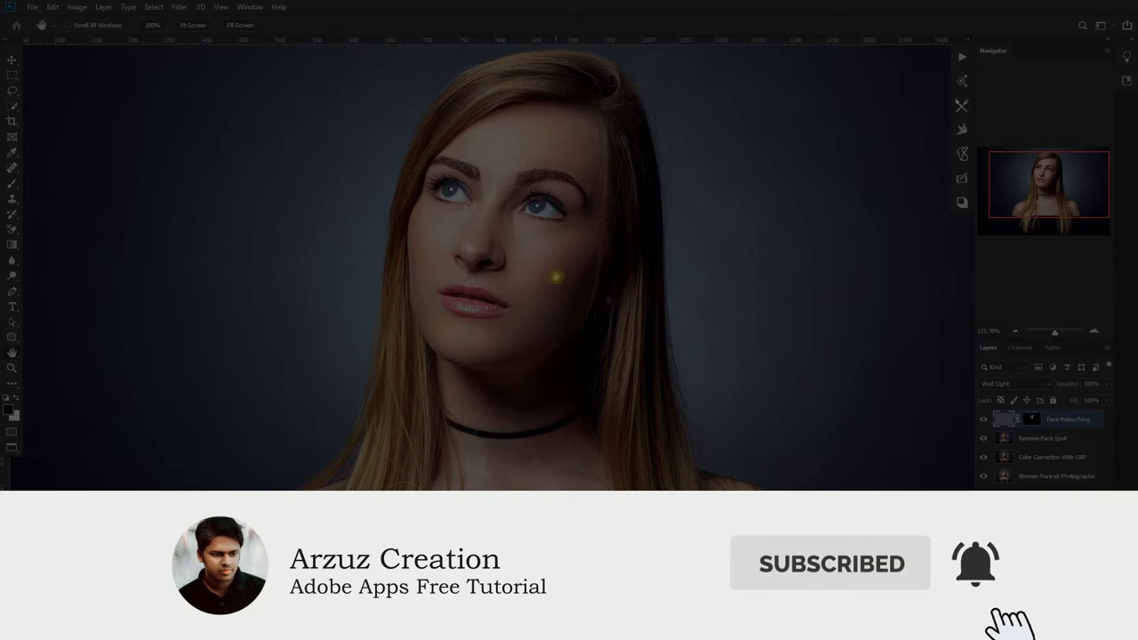
{"action": "key", "text": "ctrl+0"}
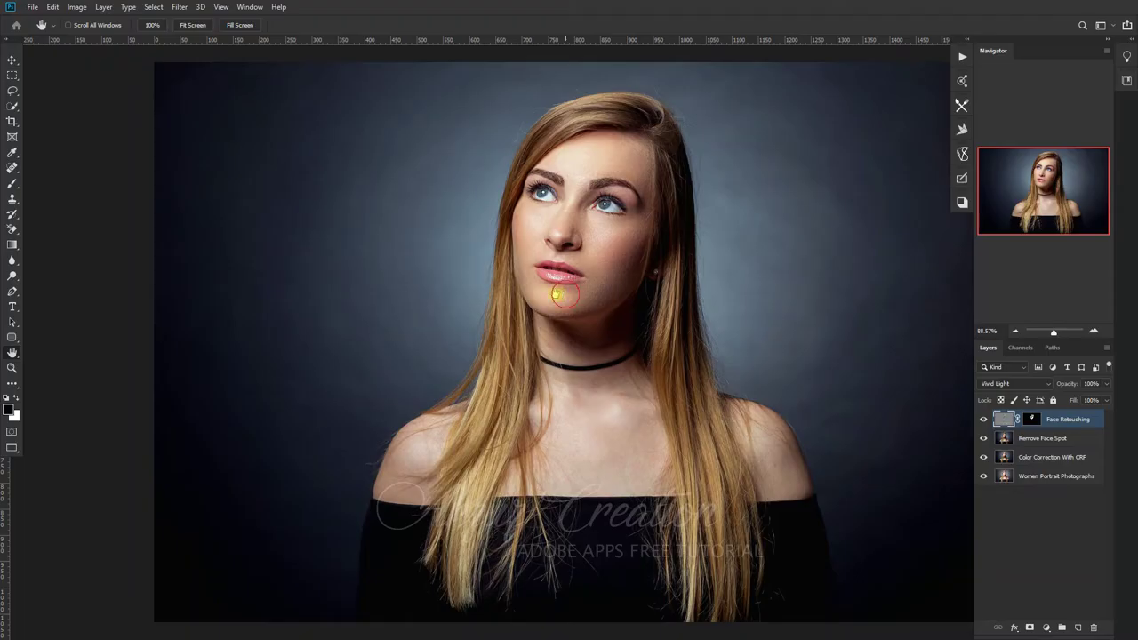
{"action": "left_click_drag", "start_coordinate": [554, 289], "coordinate": [480, 292]}
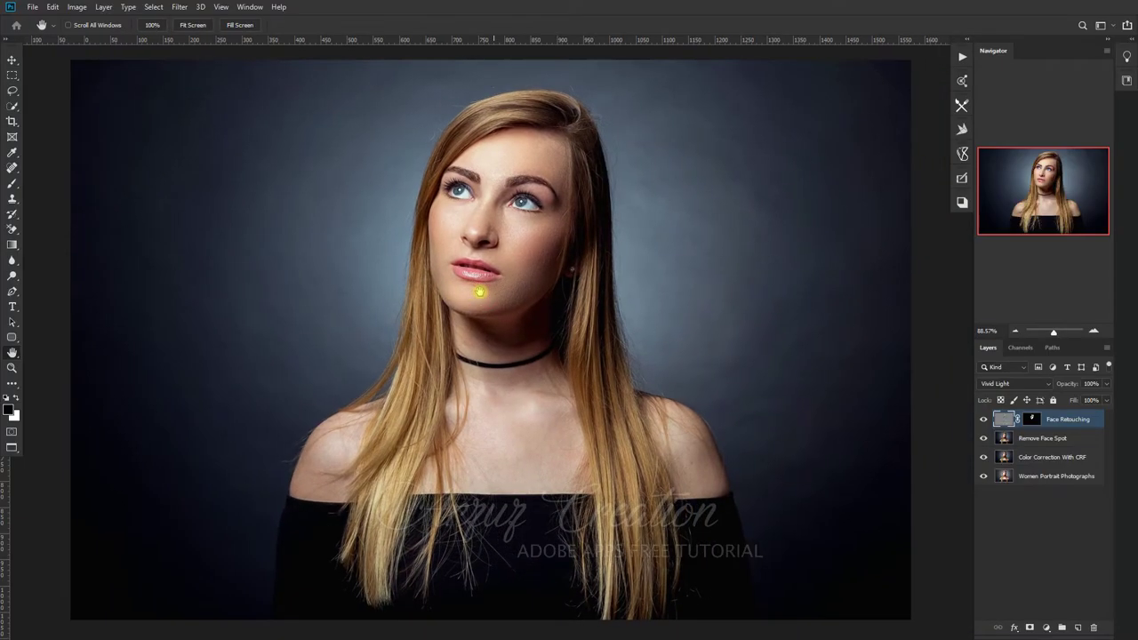
{"action": "scroll", "coordinate": [480, 291], "scroll_direction": "down", "scroll_amount": 1}
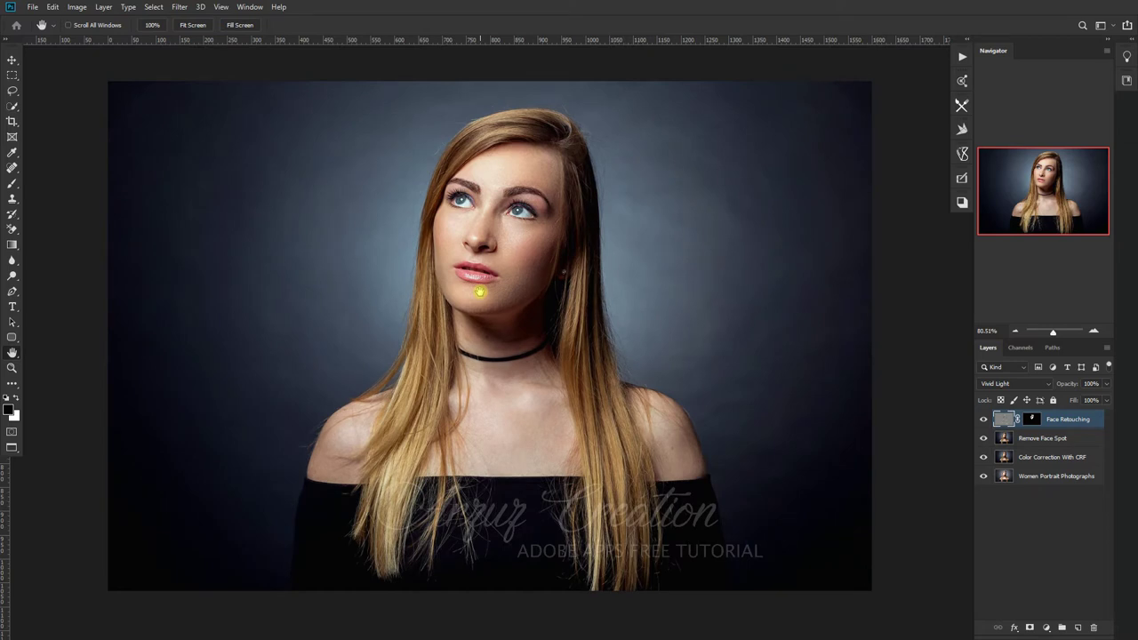
{"action": "left_click", "coordinate": [982, 421]}
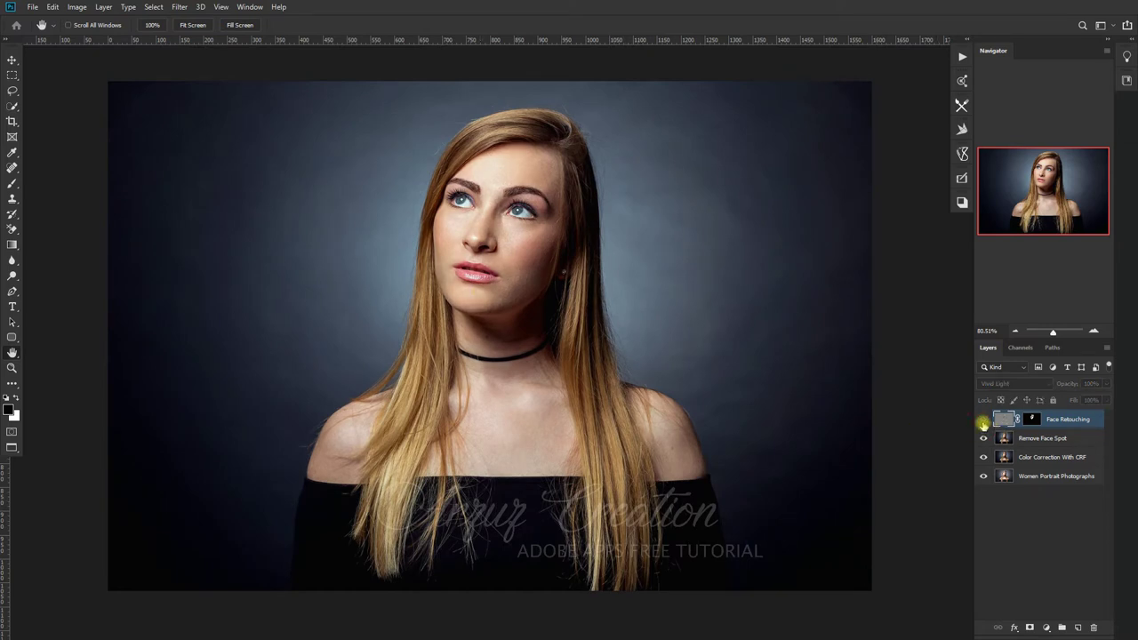
{"action": "left_click", "coordinate": [983, 421]}
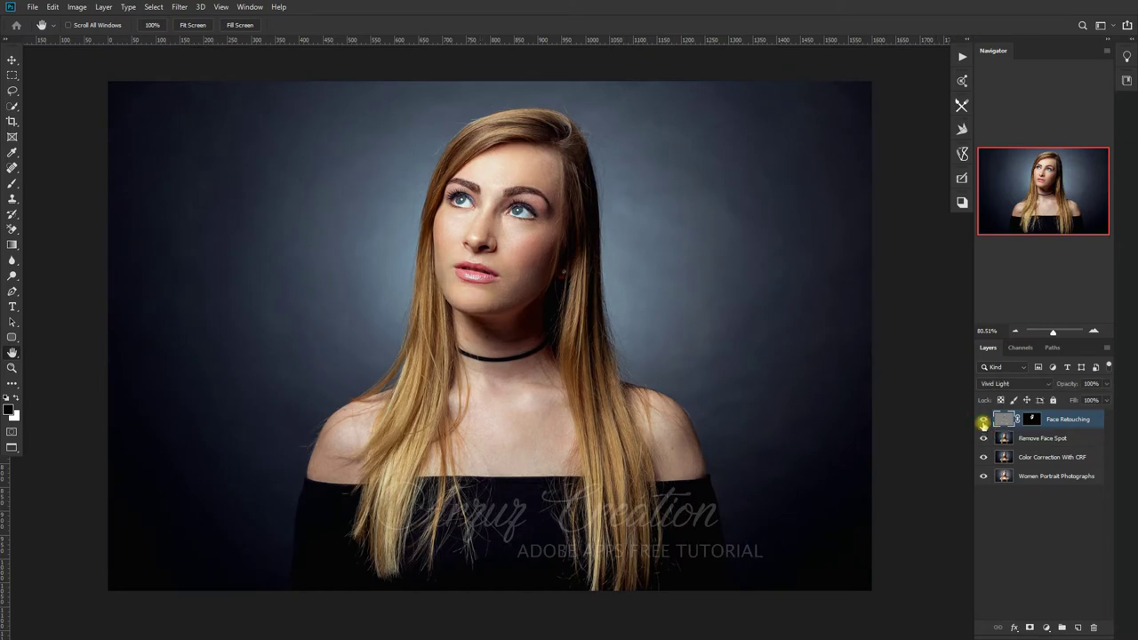
{"action": "left_click", "coordinate": [983, 420]}
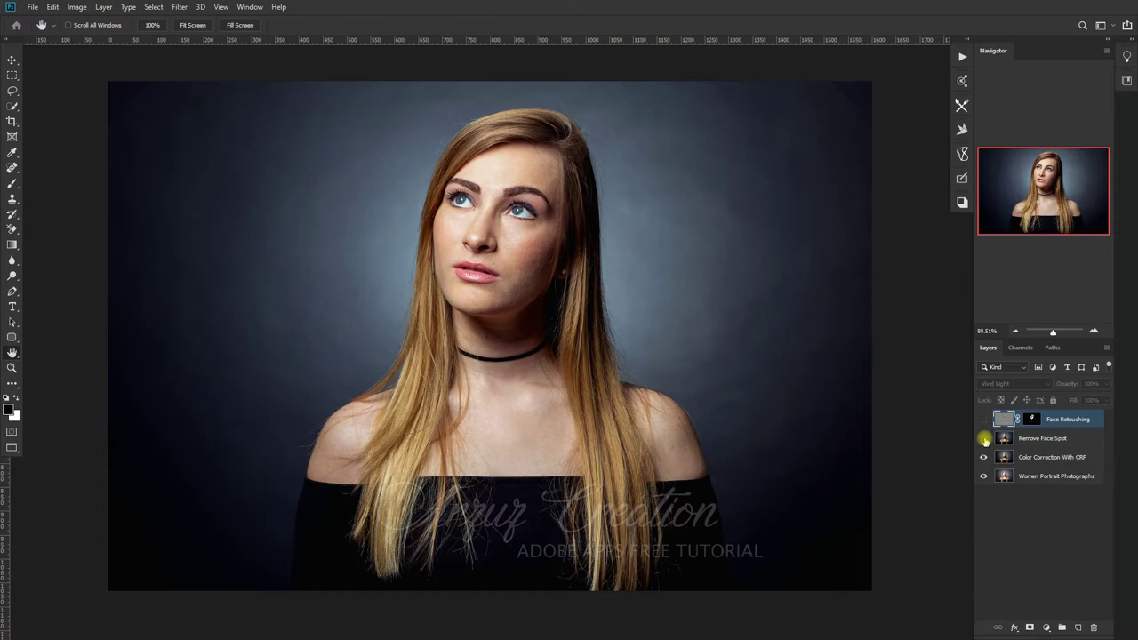
{"action": "left_click", "coordinate": [984, 439]}
{"action": "left_click", "coordinate": [983, 458]}
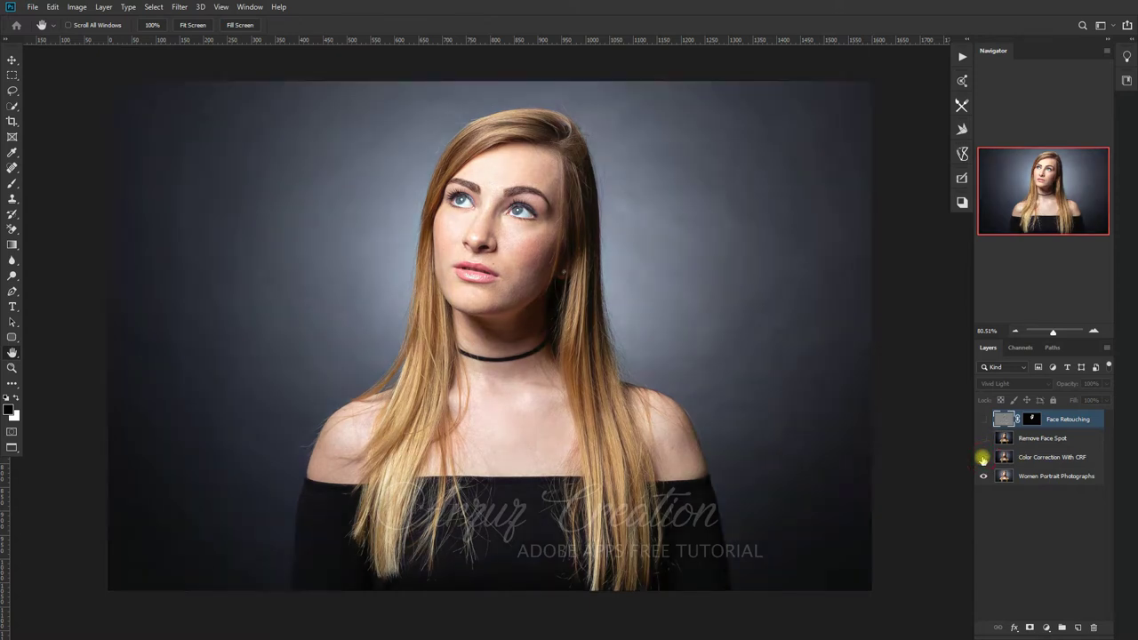
{"action": "left_click", "coordinate": [983, 457]}
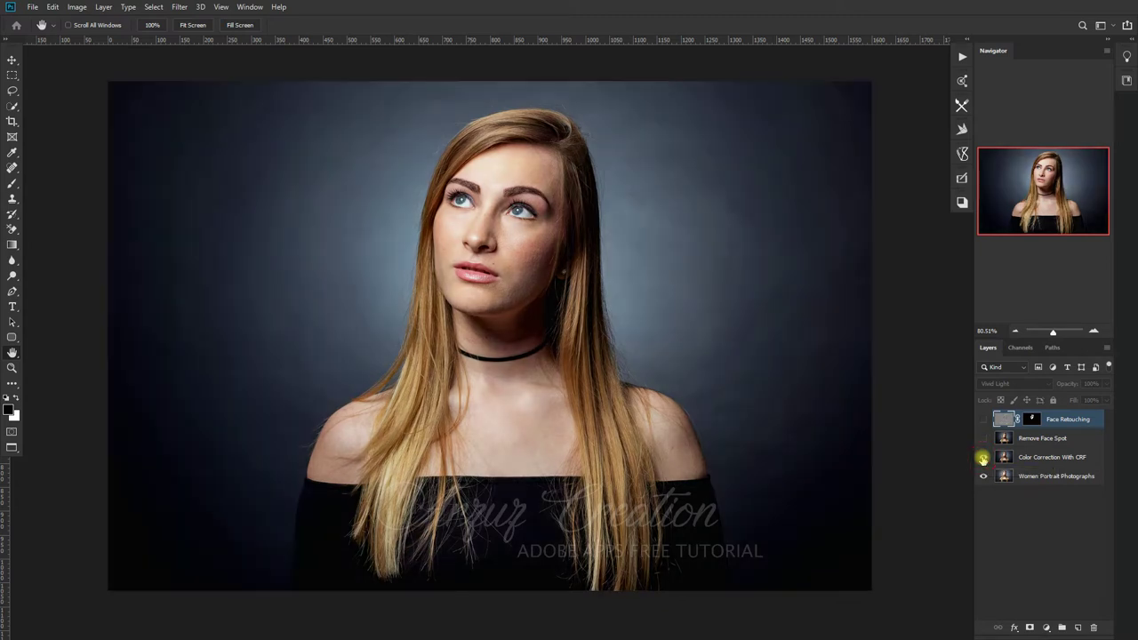
{"action": "left_click", "coordinate": [982, 458]}
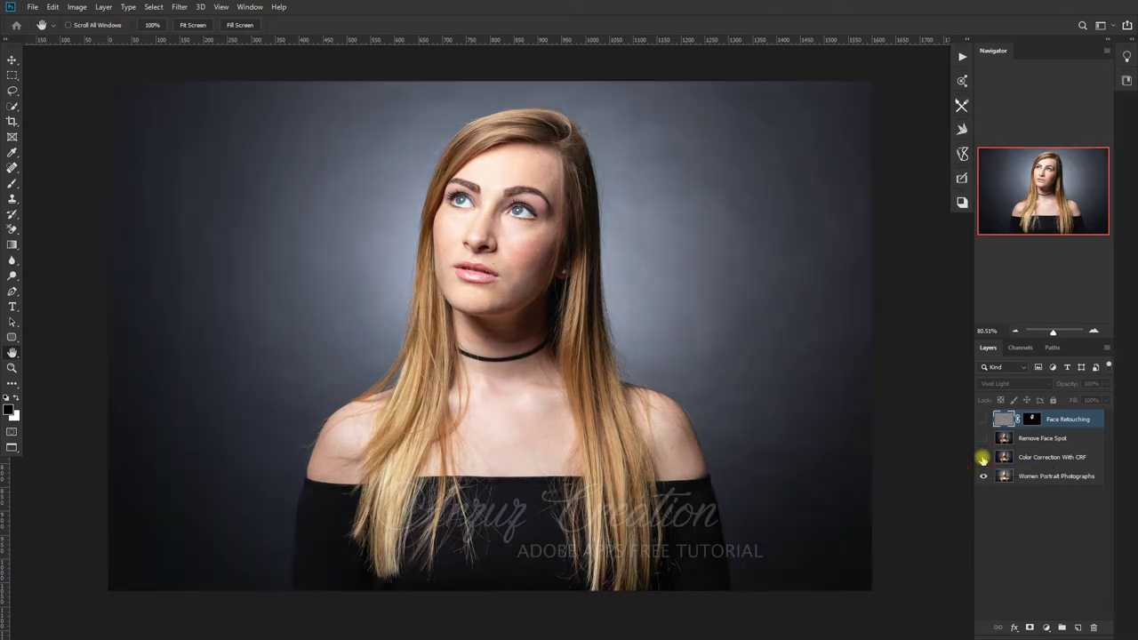
{"action": "left_click", "coordinate": [983, 458]}
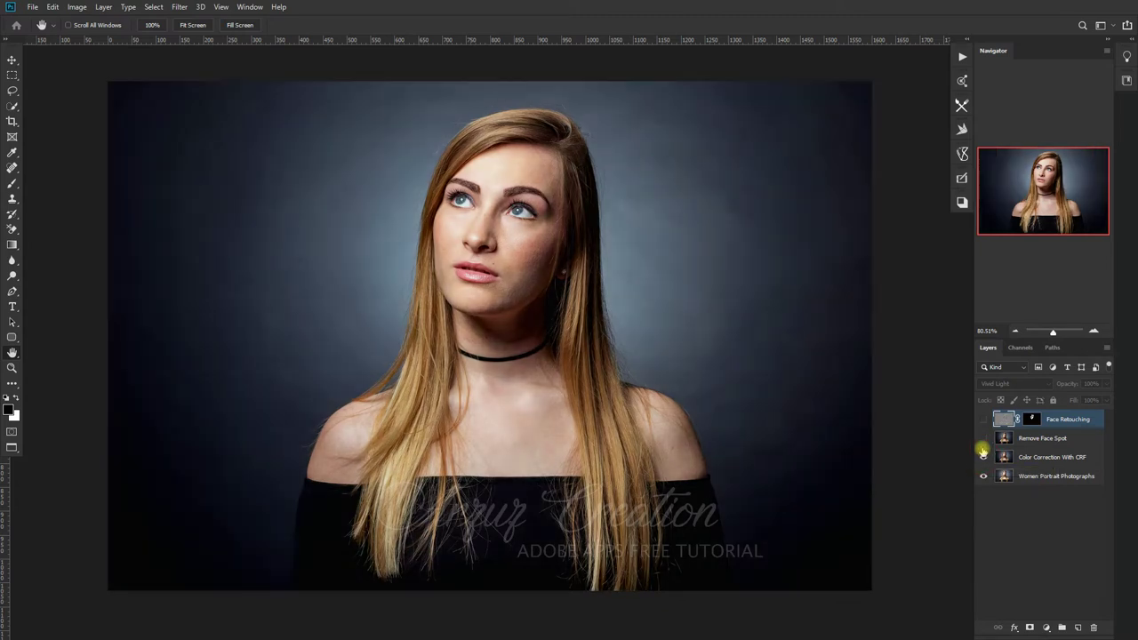
{"action": "scroll", "coordinate": [514, 255], "scroll_direction": "up", "scroll_amount": 1}
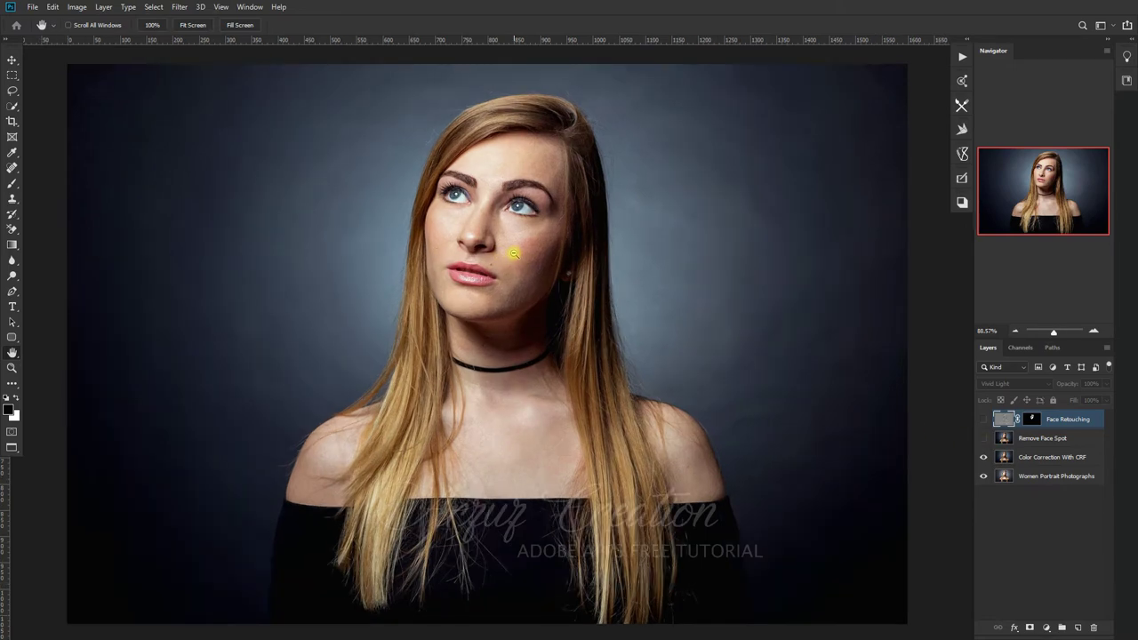
{"action": "scroll", "coordinate": [514, 254], "scroll_direction": "up", "scroll_amount": 1}
{"action": "scroll", "coordinate": [514, 254], "scroll_direction": "up", "scroll_amount": 1}
{"action": "scroll", "coordinate": [513, 254], "scroll_direction": "up", "scroll_amount": 1}
{"action": "scroll", "coordinate": [513, 254], "scroll_direction": "up", "scroll_amount": 1}
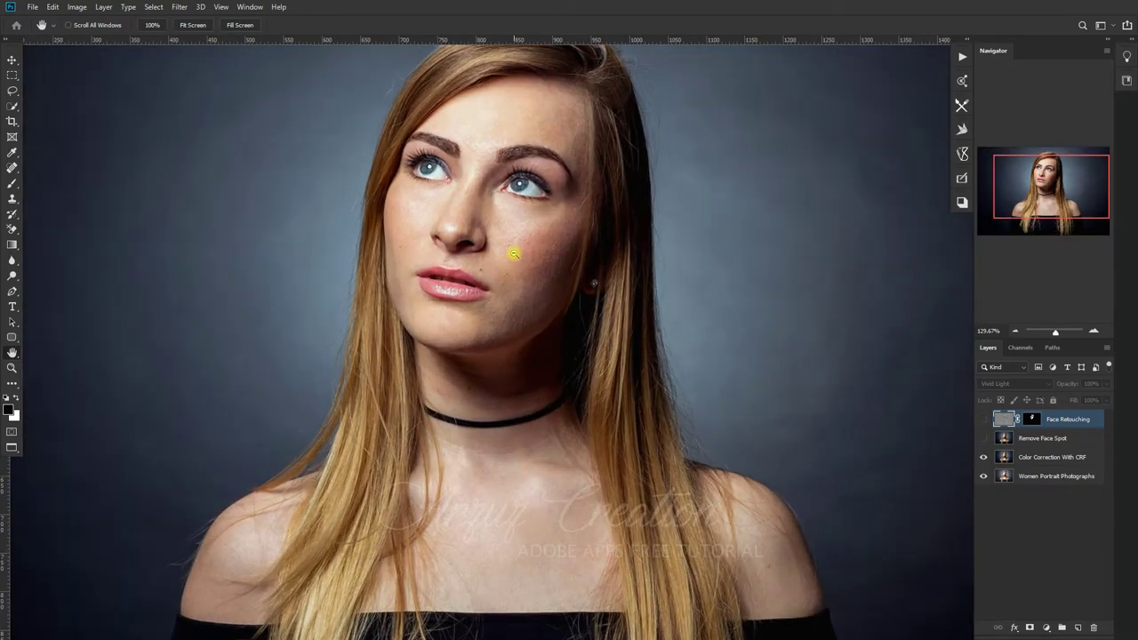
{"action": "left_click_drag", "start_coordinate": [514, 254], "coordinate": [514, 273]}
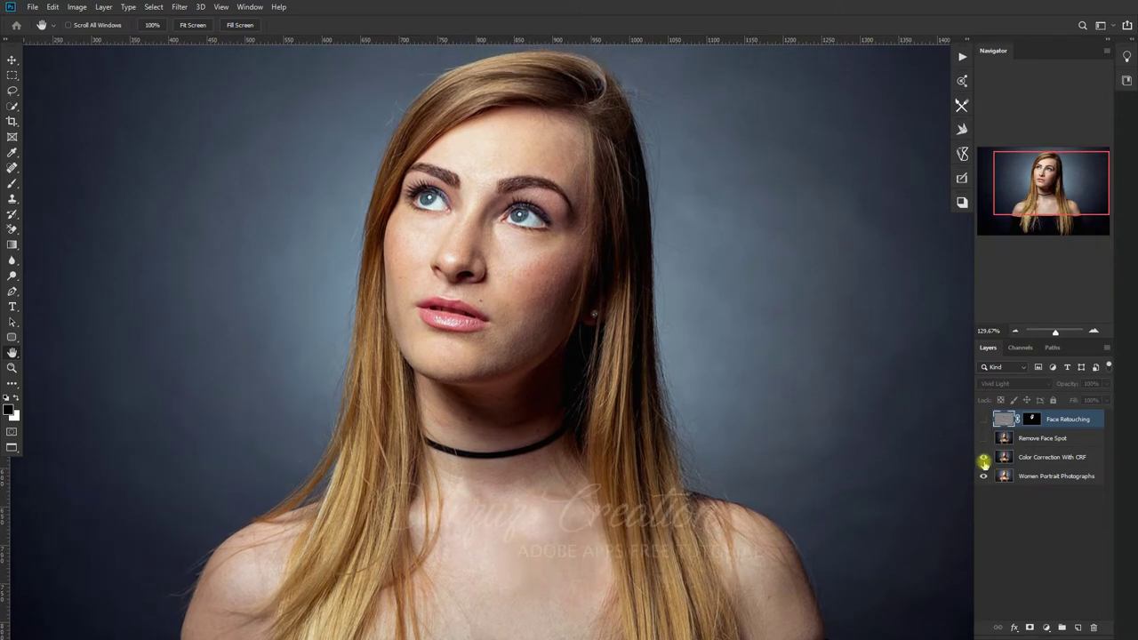
{"action": "left_click", "coordinate": [983, 462]}
{"action": "left_click", "coordinate": [983, 421]}
{"action": "left_click", "coordinate": [983, 420]}
{"action": "left_click", "coordinate": [982, 420]}
{"action": "scroll", "coordinate": [535, 362], "scroll_direction": "down", "scroll_amount": 1}
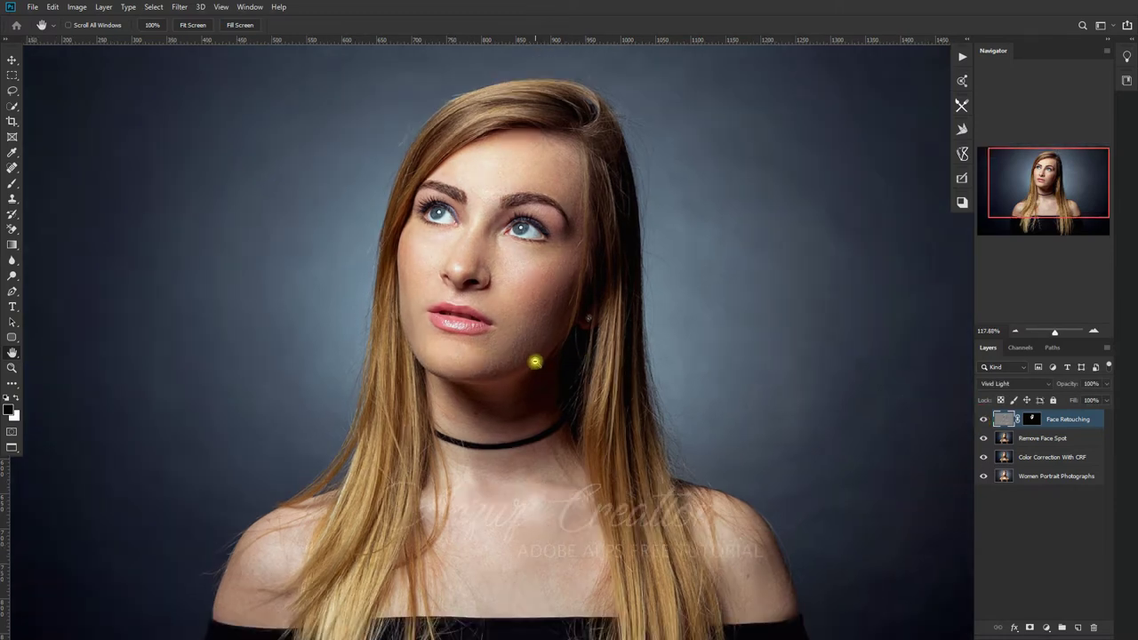
{"action": "scroll", "coordinate": [535, 362], "scroll_direction": "down", "scroll_amount": 1}
{"action": "scroll", "coordinate": [535, 362], "scroll_direction": "down", "scroll_amount": 1}
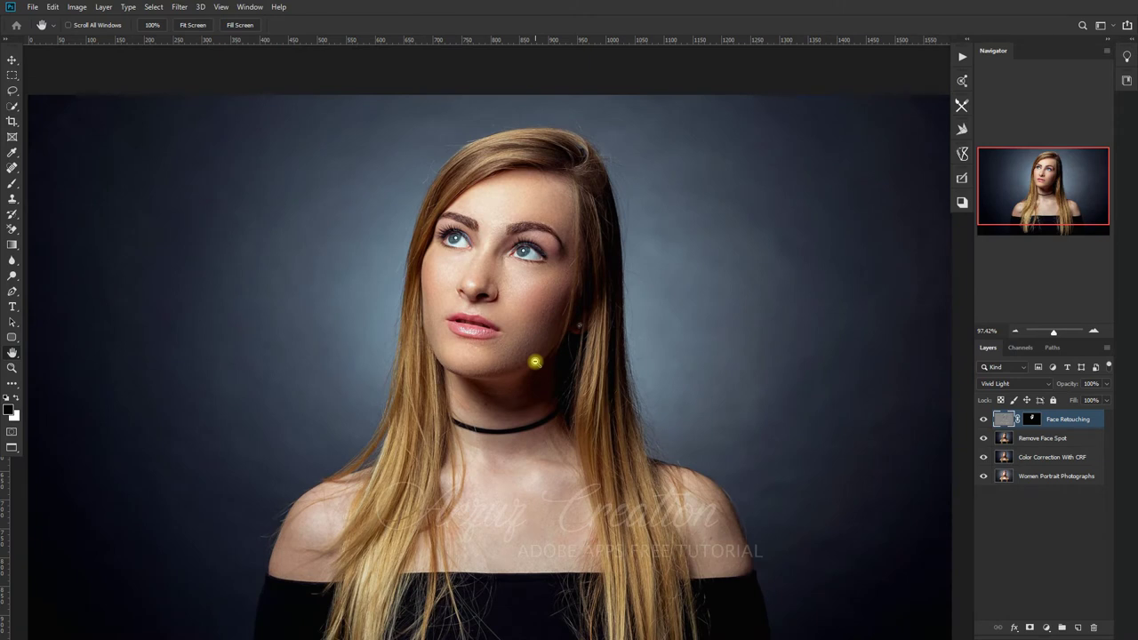
{"action": "scroll", "coordinate": [535, 362], "scroll_direction": "down", "scroll_amount": 1}
{"action": "scroll", "coordinate": [535, 362], "scroll_direction": "down", "scroll_amount": 1}
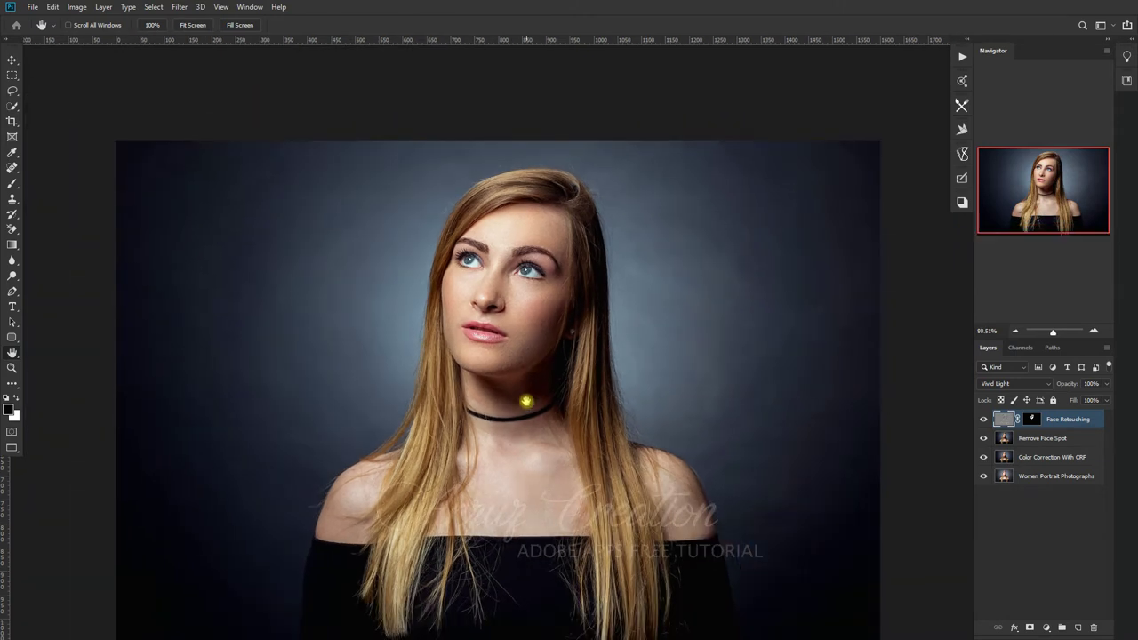
{"action": "left_click_drag", "start_coordinate": [526, 402], "coordinate": [515, 355]}
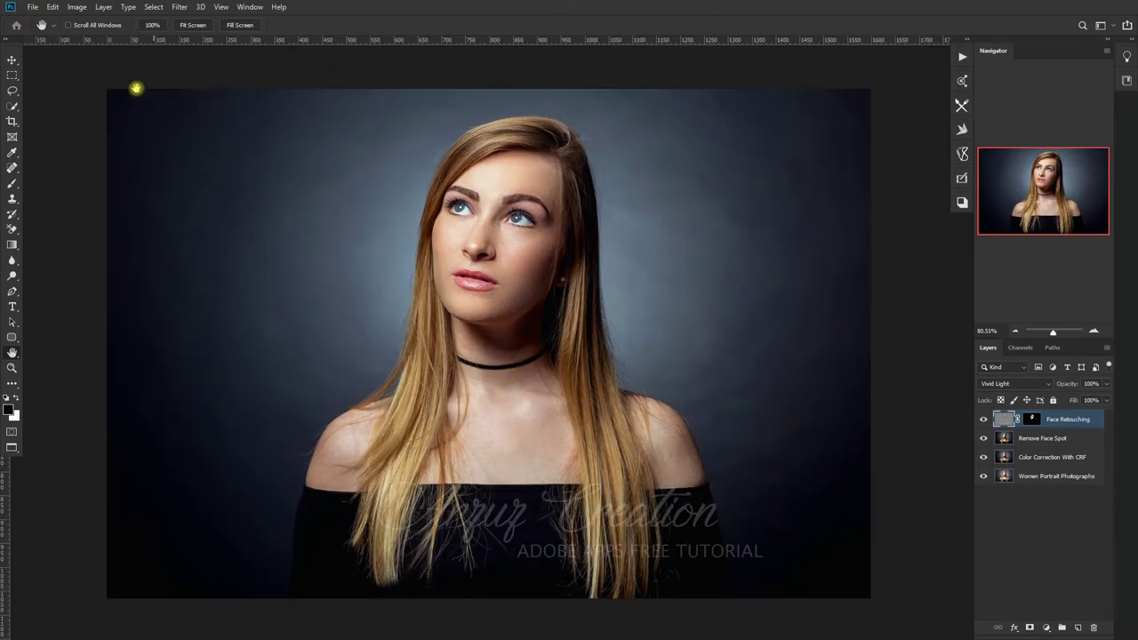
Open Work.psd from the Five folder via File > Open
{"action": "left_click", "coordinate": [29, 8]}
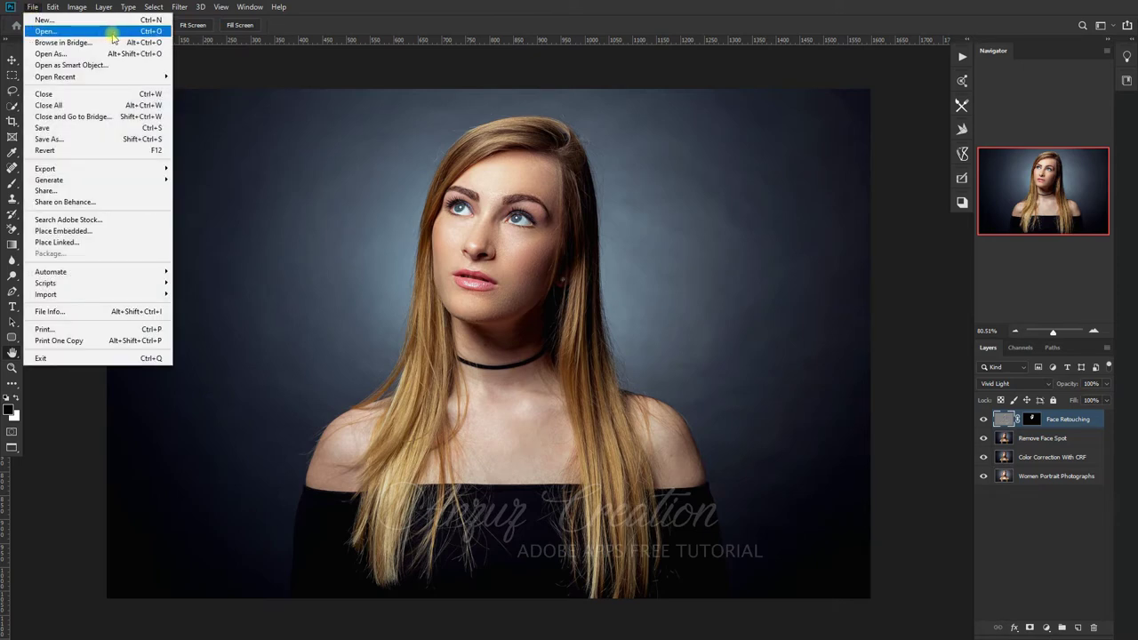
{"action": "left_click", "coordinate": [44, 31]}
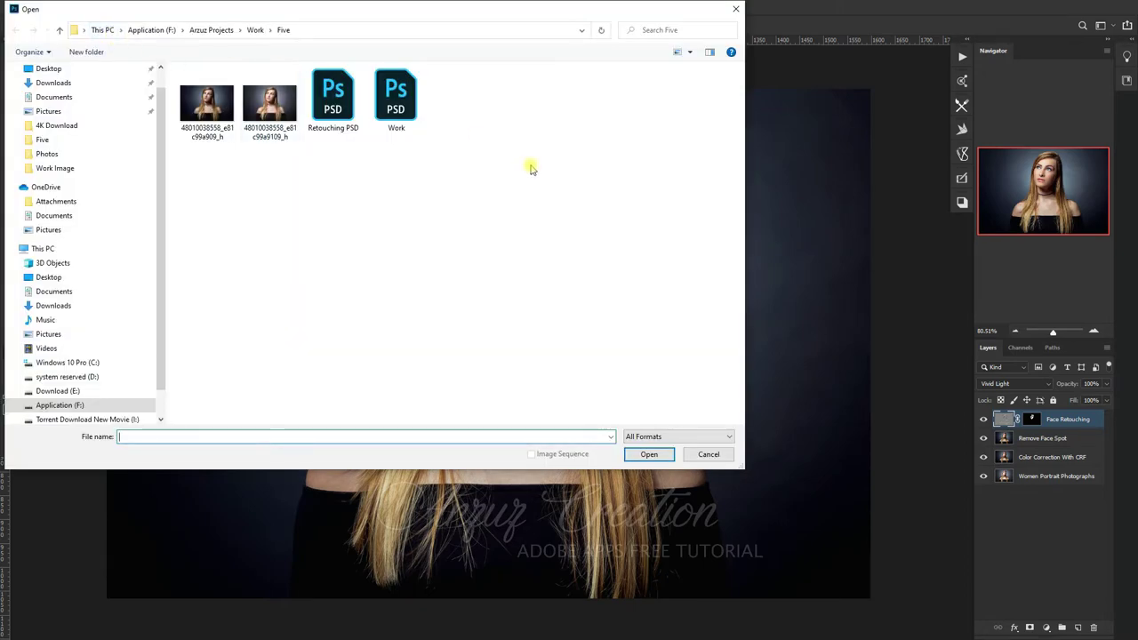
{"action": "left_click", "coordinate": [412, 129]}
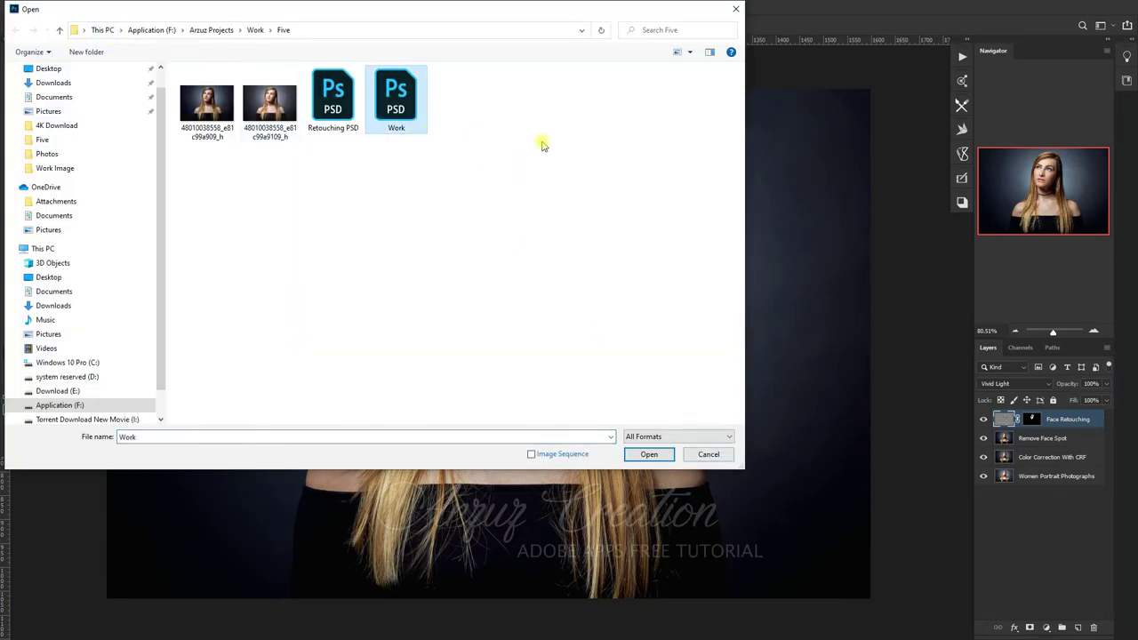
{"action": "left_click_drag", "start_coordinate": [566, 9], "coordinate": [566, 13]}
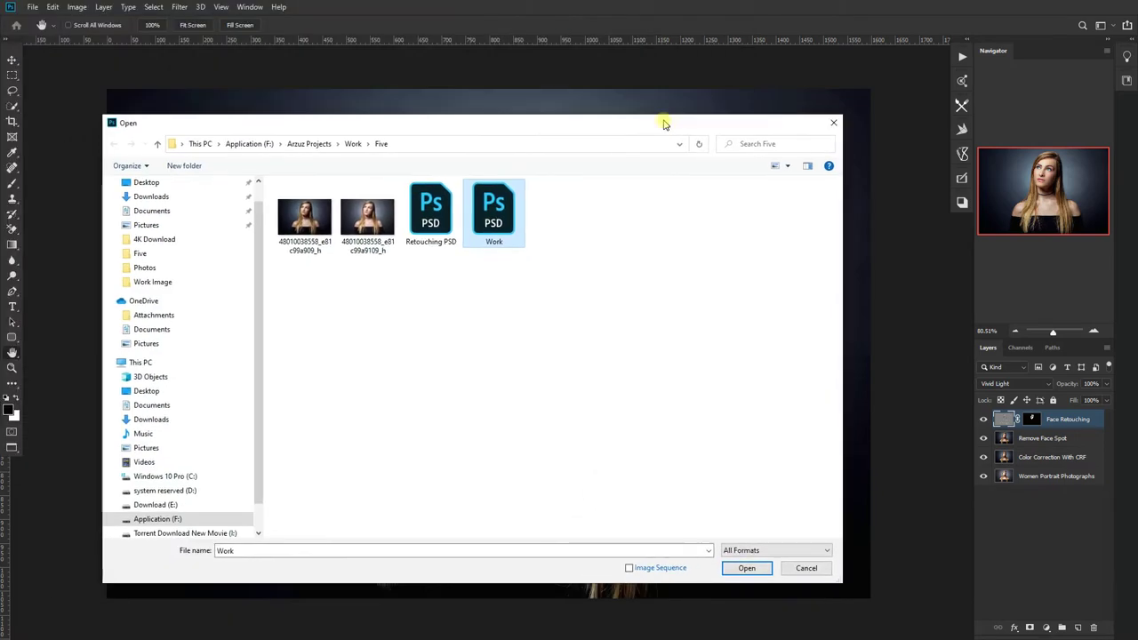
{"action": "left_click", "coordinate": [749, 567]}
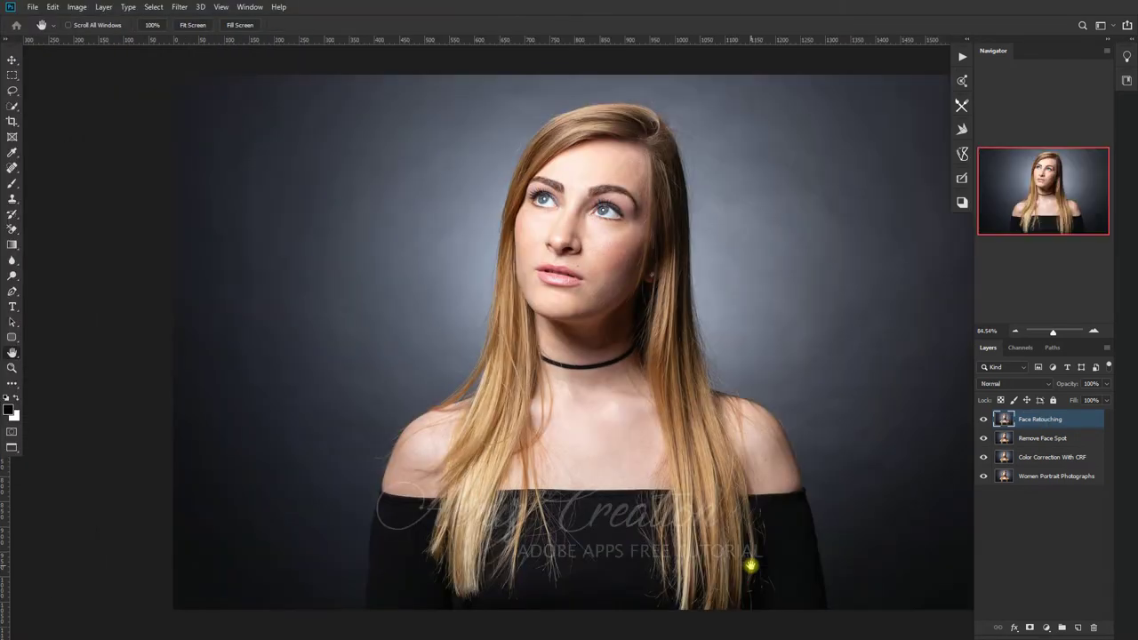
Hide and delete the Face Retouching, Remove Face Spot and Color Correction With CRF layers
{"action": "left_click_drag", "start_coordinate": [714, 490], "coordinate": [625, 488]}
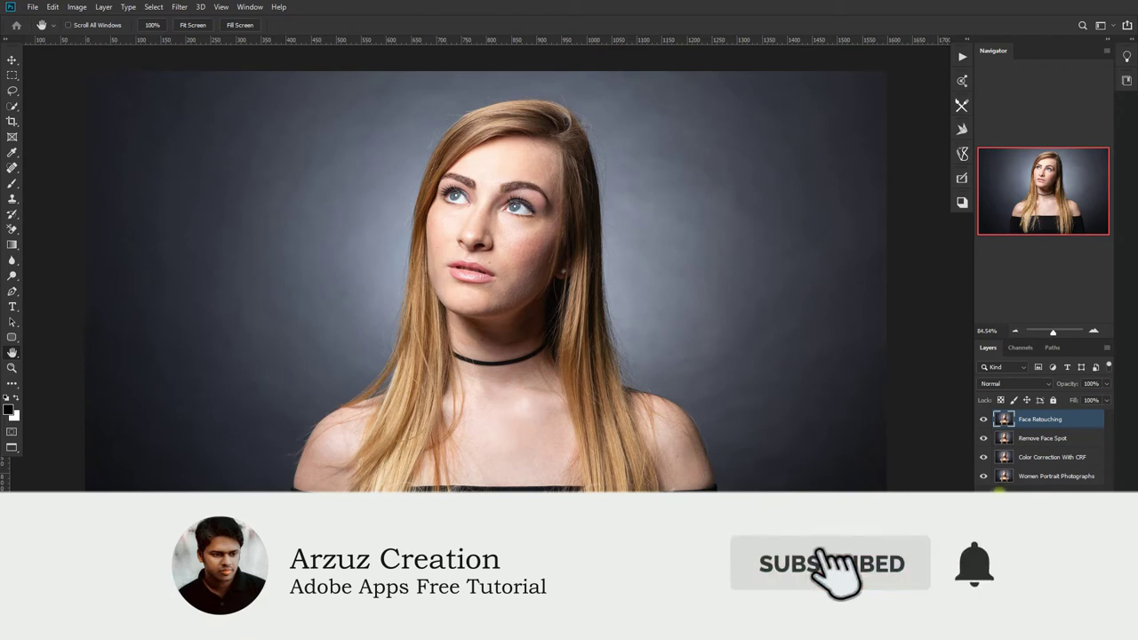
{"action": "left_click", "coordinate": [983, 421]}
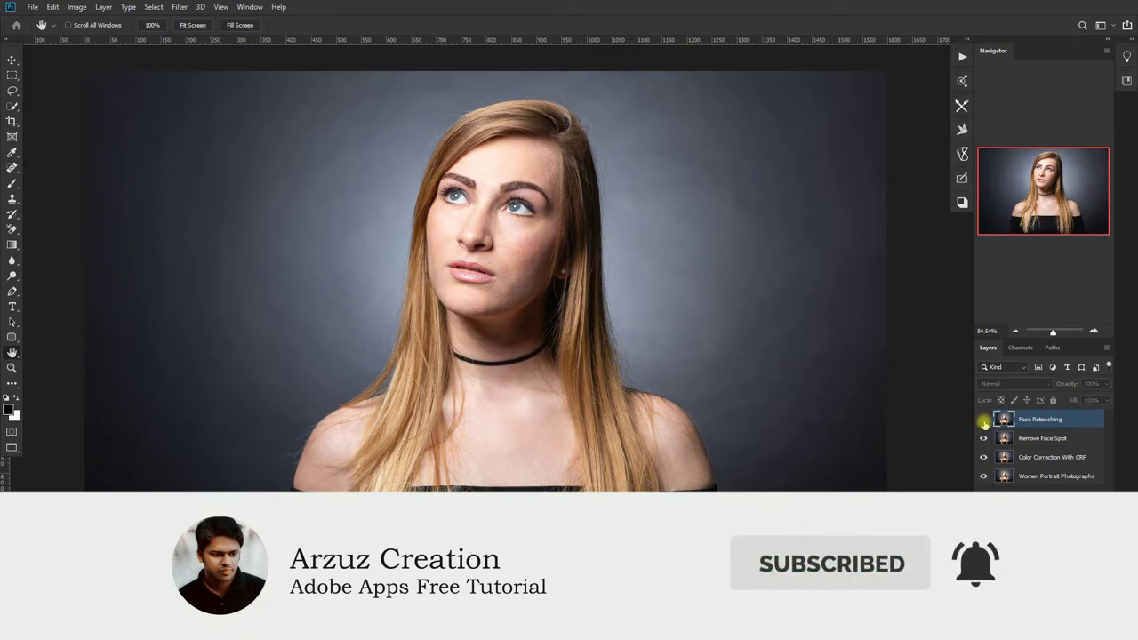
{"action": "left_click_drag", "start_coordinate": [984, 421], "coordinate": [982, 460]}
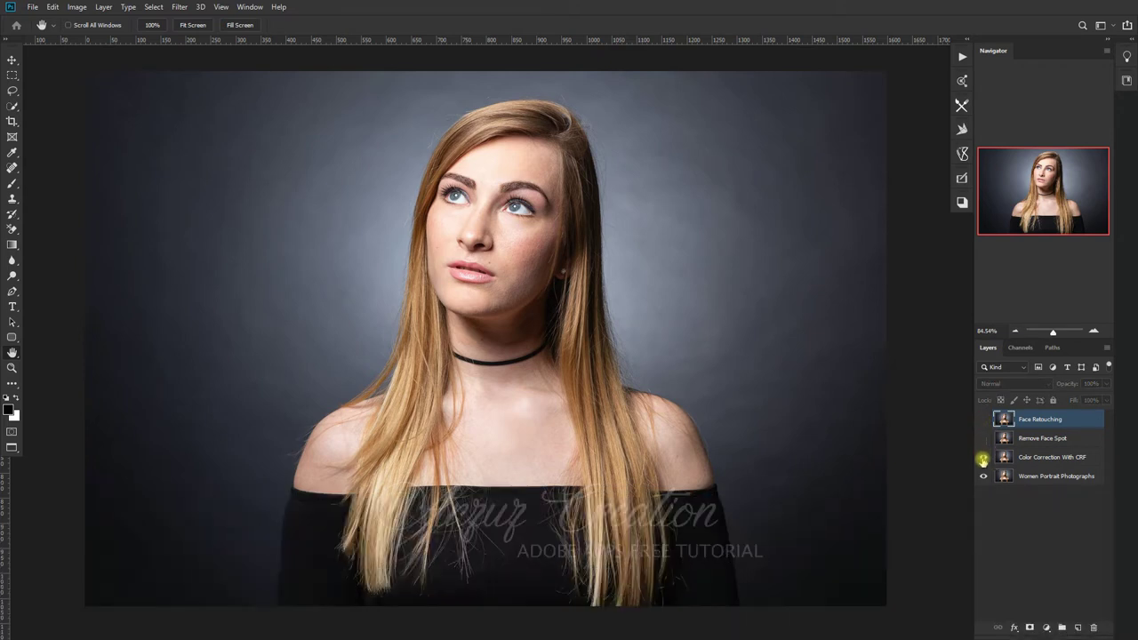
{"action": "left_click", "coordinate": [1046, 478]}
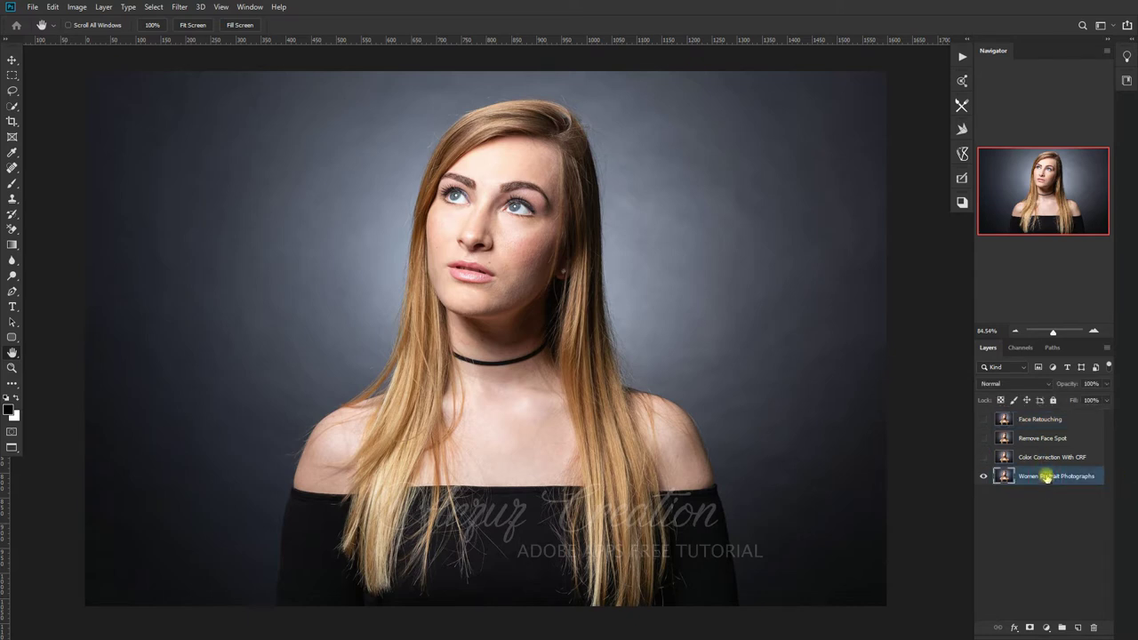
{"action": "left_click", "coordinate": [1040, 423]}
{"action": "left_click", "coordinate": [1039, 456], "text": "shift"}
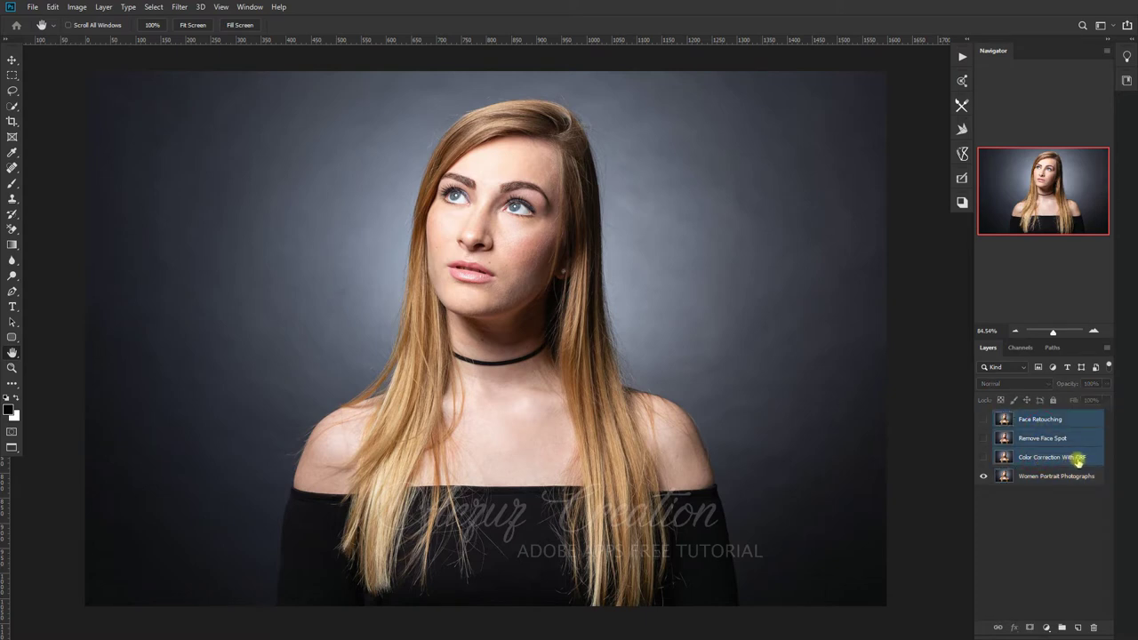
{"action": "left_click_drag", "start_coordinate": [1077, 461], "coordinate": [1091, 622]}
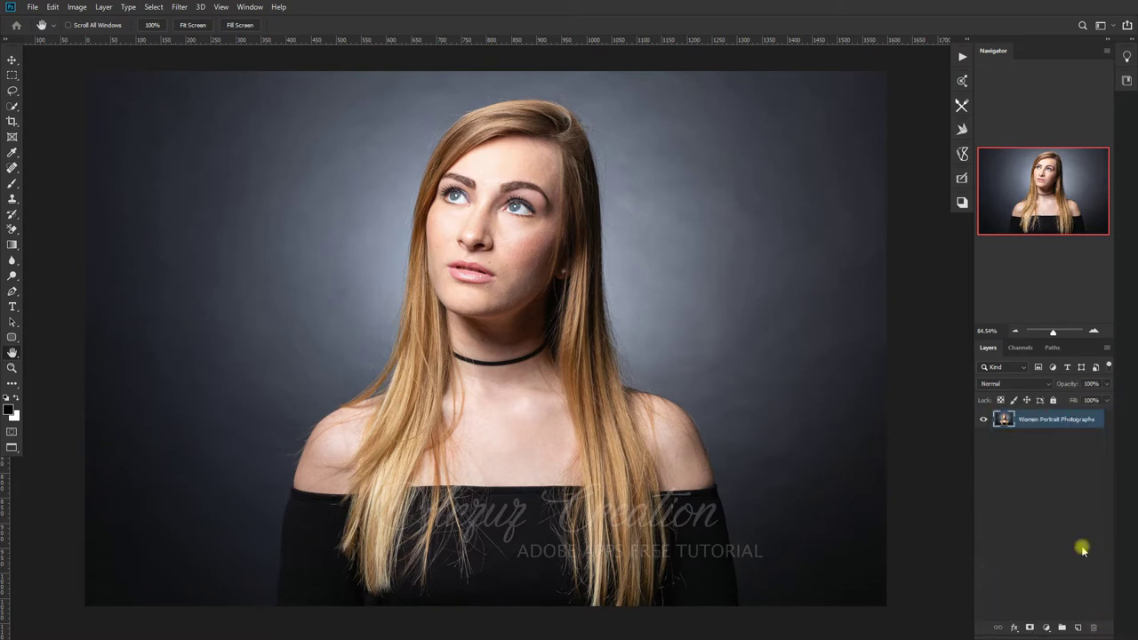
Duplicate the Women Portrait Photographs layer and rename the copy 'Color Correction With CRF'
{"action": "left_click_drag", "start_coordinate": [1083, 428], "coordinate": [1077, 627]}
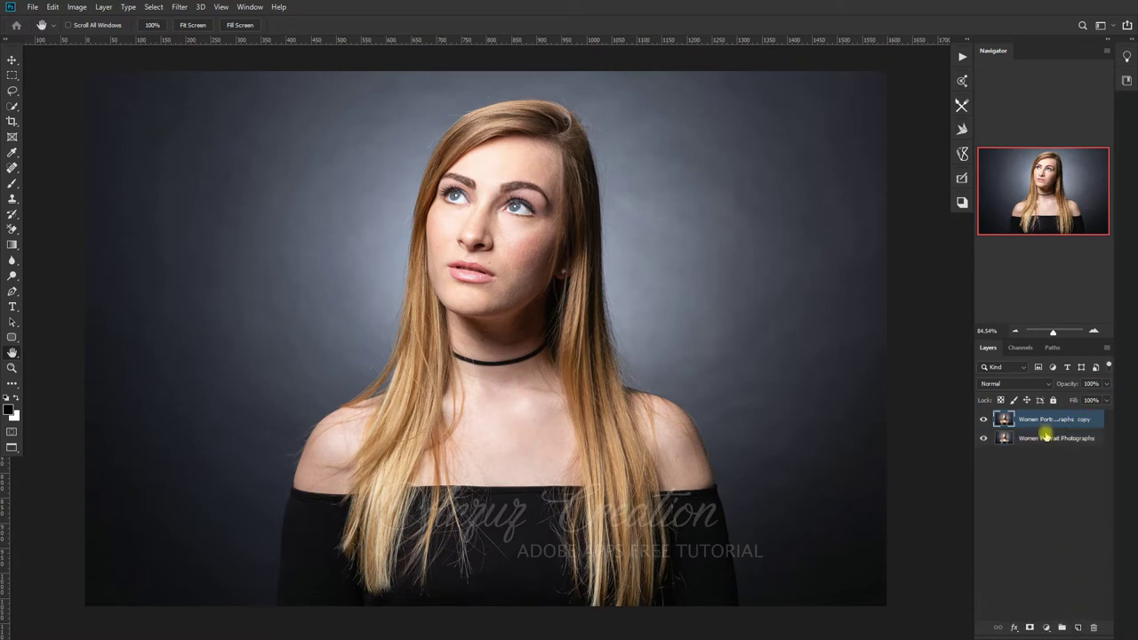
{"action": "double_click", "coordinate": [1047, 425]}
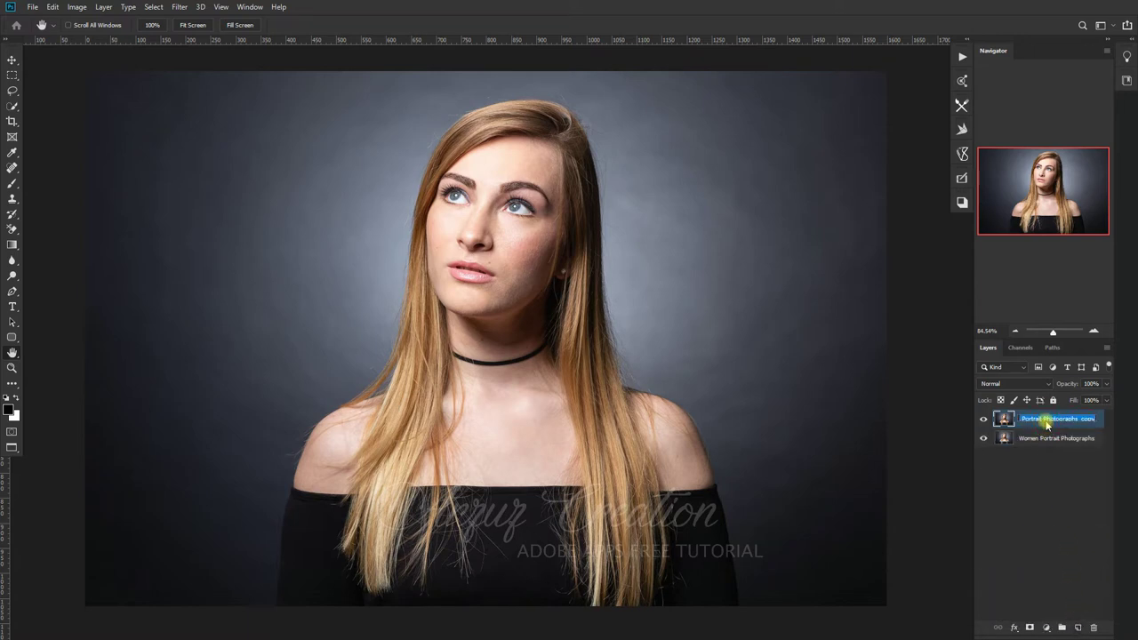
{"action": "type", "text": "C"}
{"action": "type", "text": "olor"}
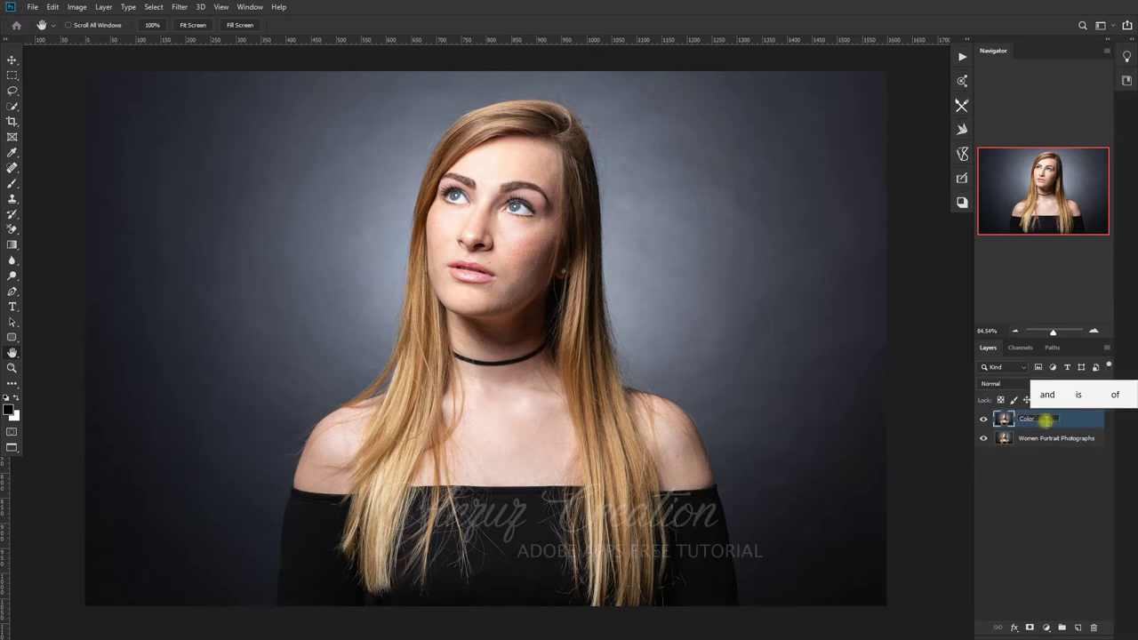
{"action": "type", "text": " Corre"}
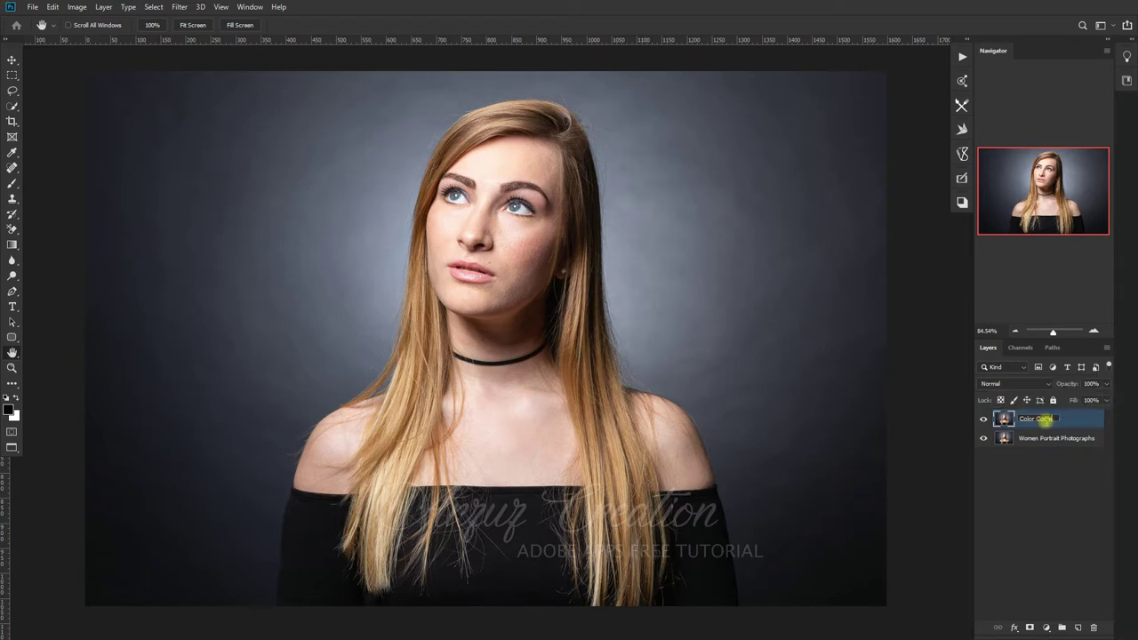
{"action": "type", "text": "ction W"}
{"action": "type", "text": "ith "}
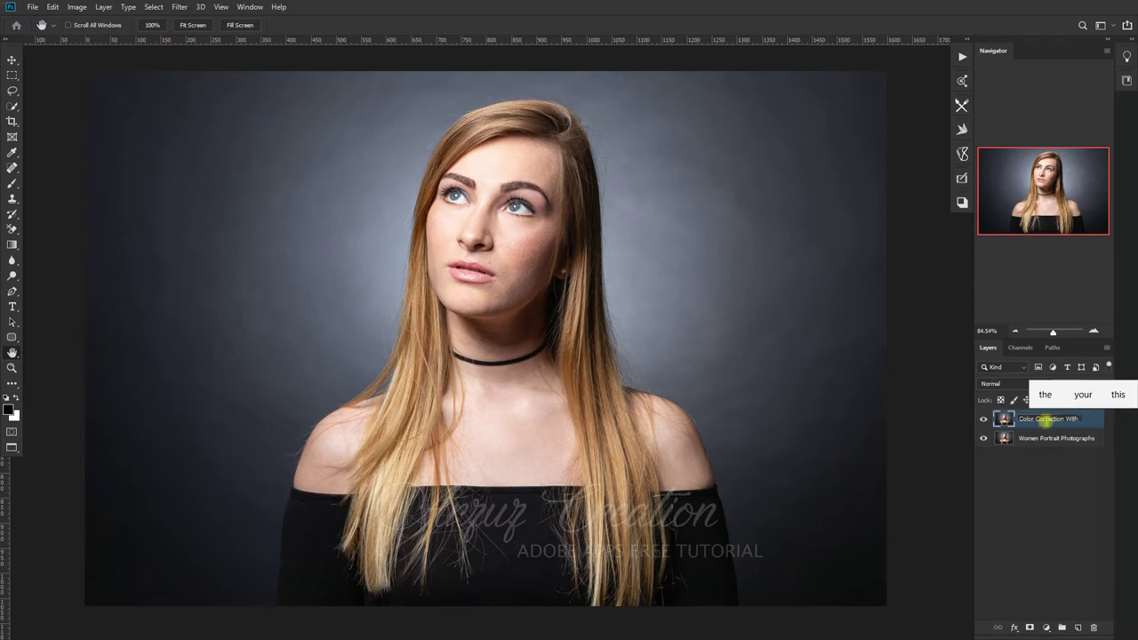
{"action": "type", "text": "CR"}
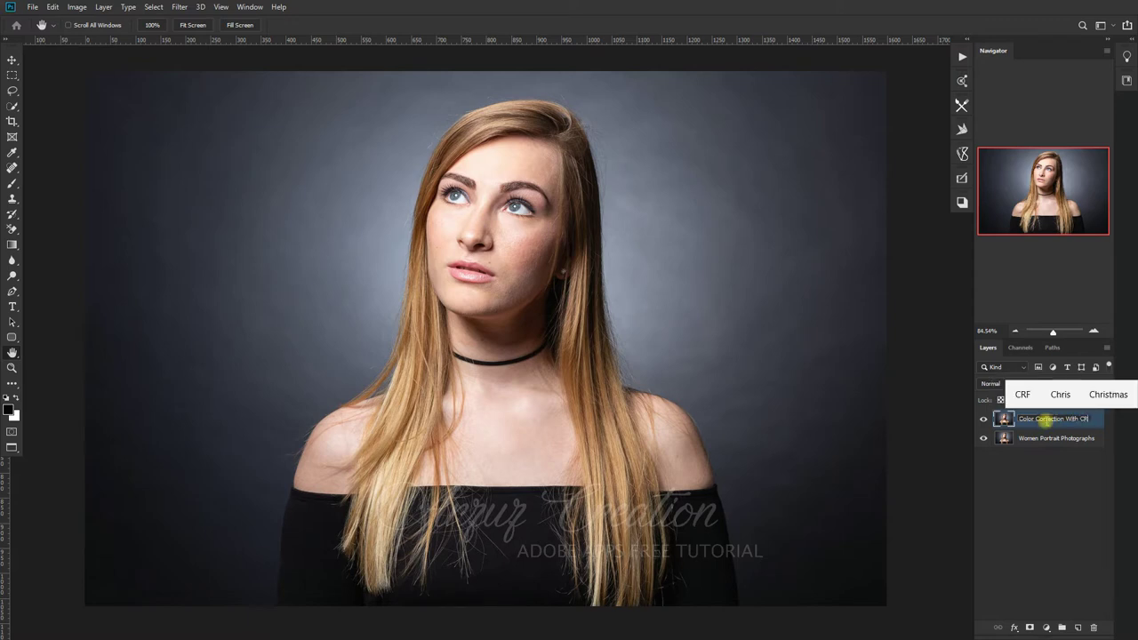
{"action": "type", "text": "F"}
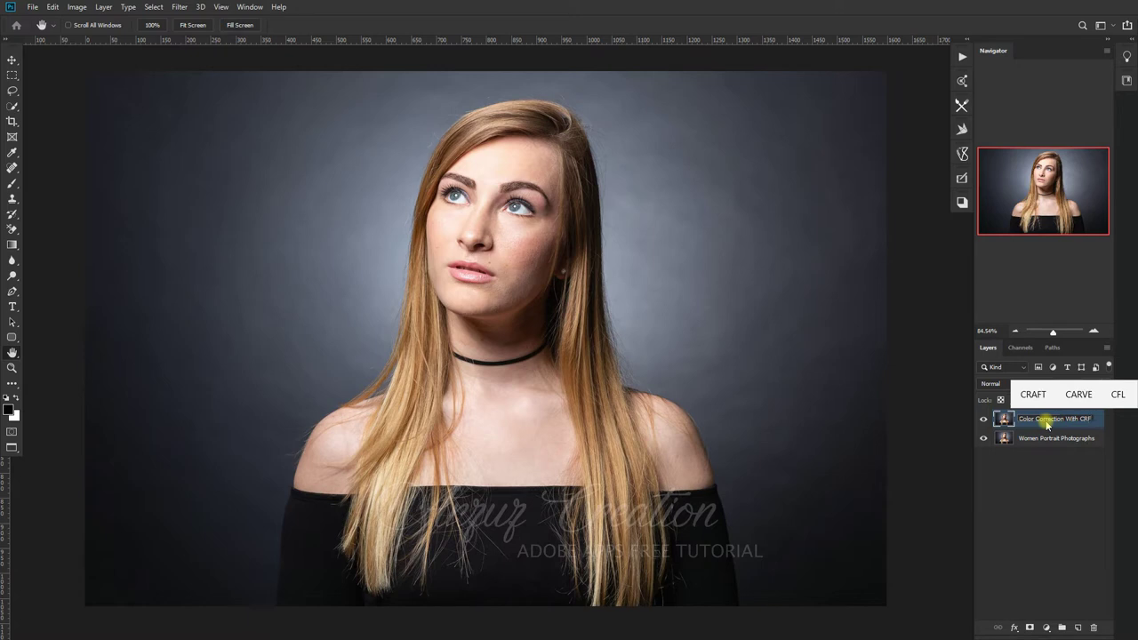
{"action": "key", "text": "Return"}
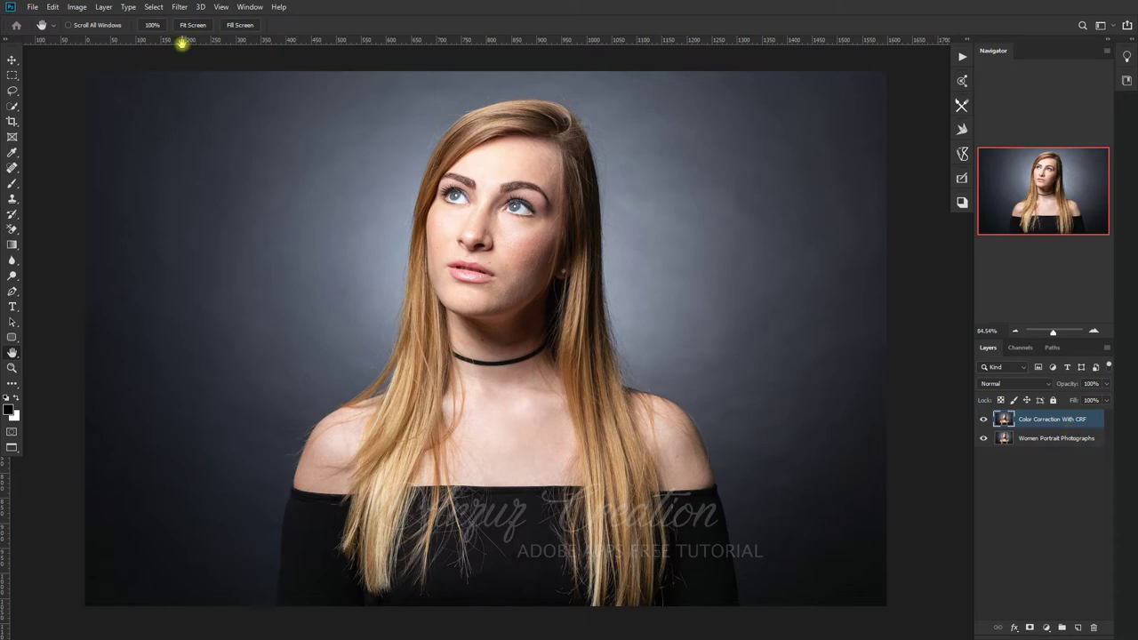
Apply the Camera Raw Filter to the duplicated layer with Tint set to +6
{"action": "left_click", "coordinate": [178, 9]}
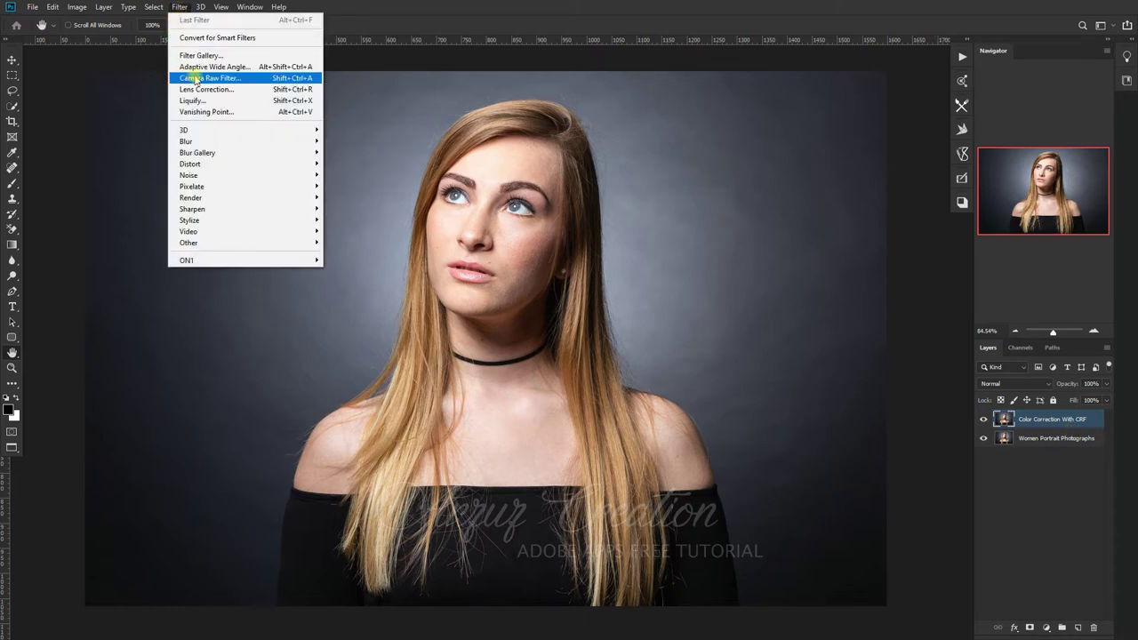
{"action": "left_click", "coordinate": [255, 80]}
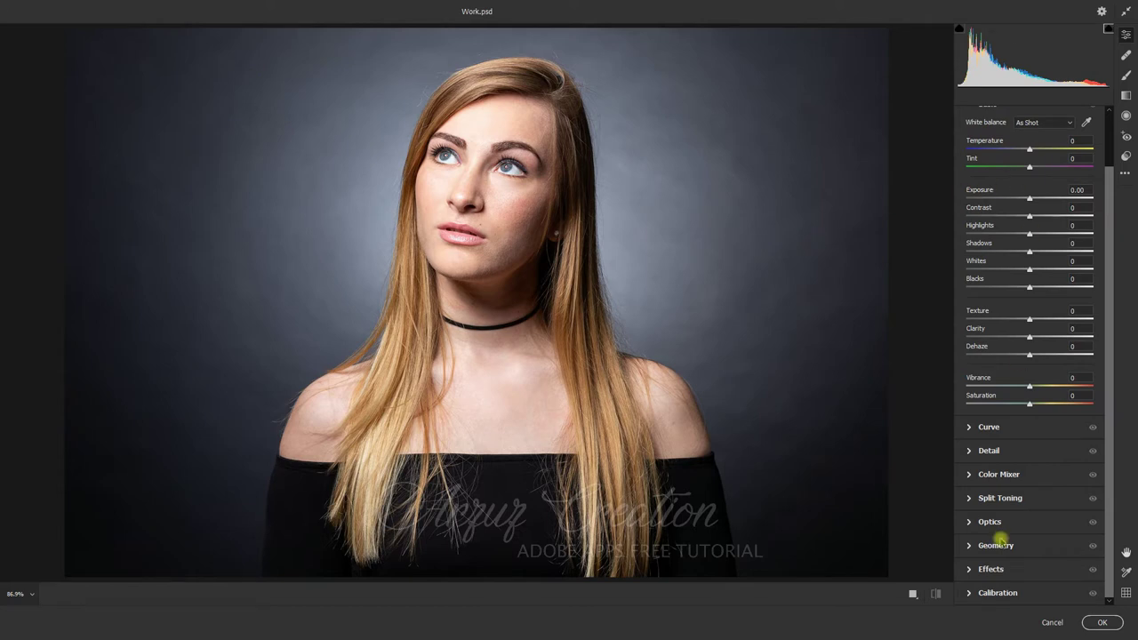
{"action": "left_click", "coordinate": [1006, 190]}
{"action": "left_click", "coordinate": [1010, 159]}
{"action": "left_click_drag", "start_coordinate": [1010, 158], "coordinate": [1013, 159]}
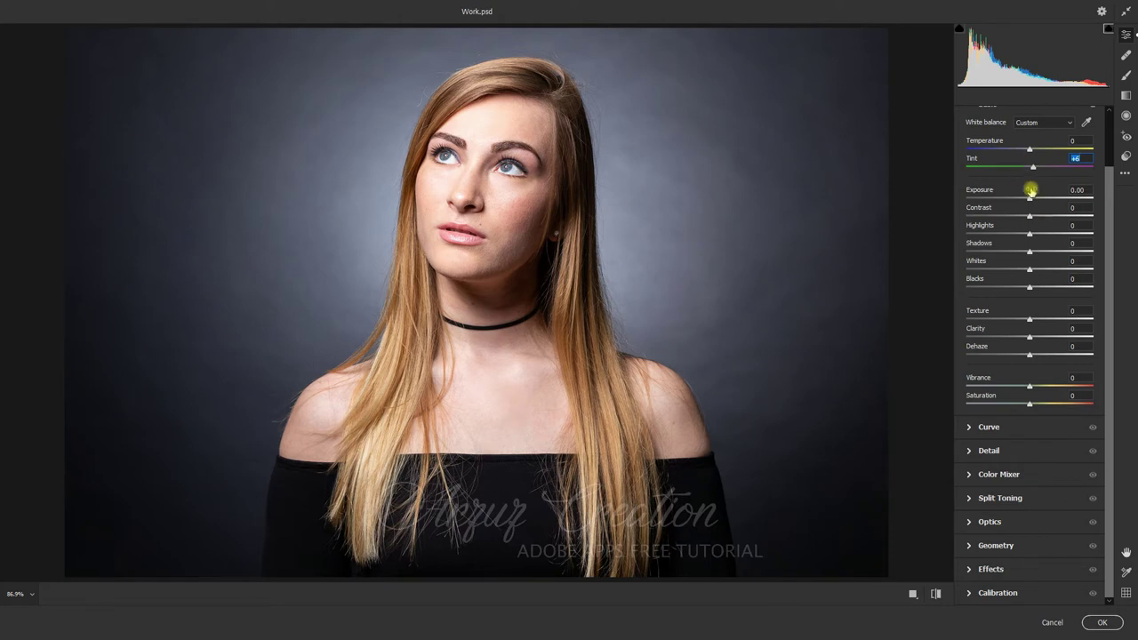
Set Exposure to -0.20, Highlights to -10 and Shadows to +14
{"action": "scroll", "coordinate": [1018, 191], "scroll_direction": "up", "scroll_amount": 2}
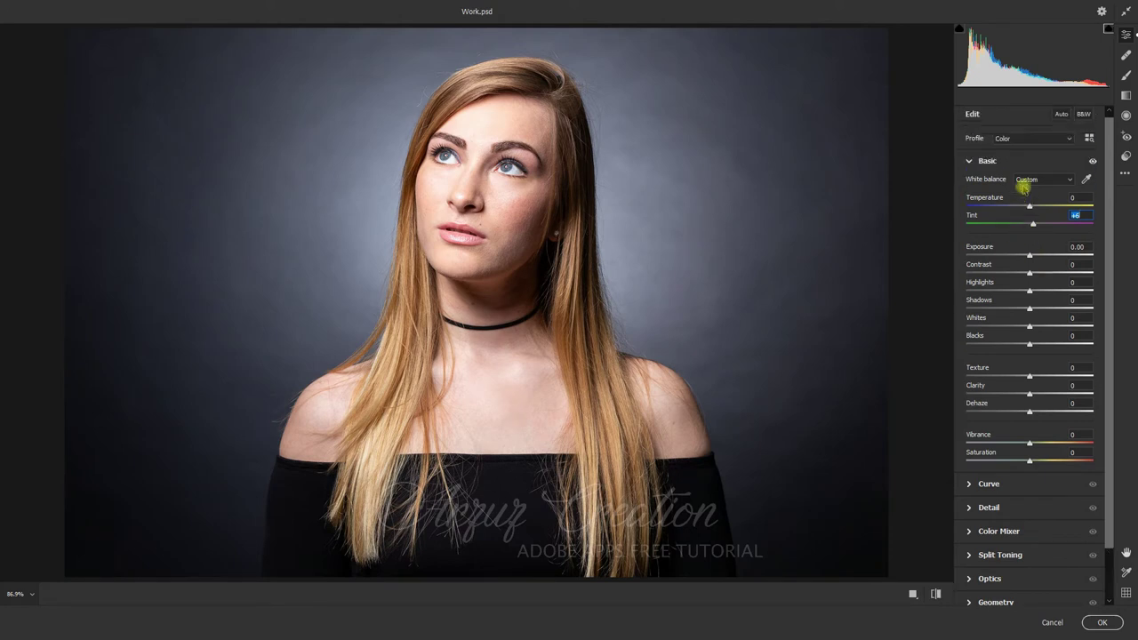
{"action": "left_click", "coordinate": [1022, 253]}
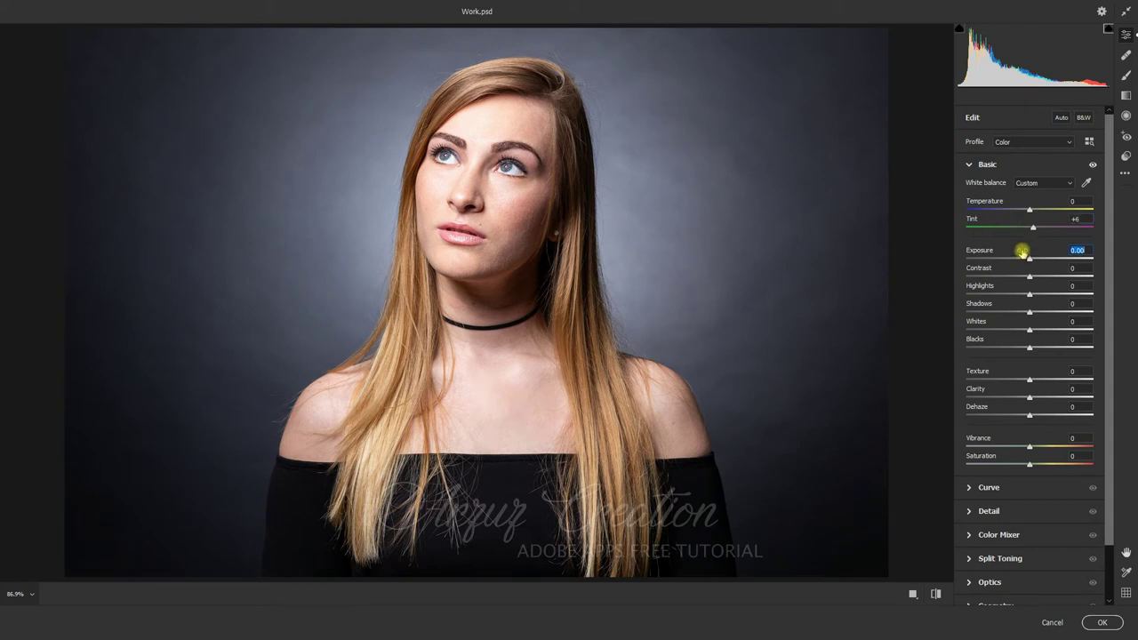
{"action": "left_click_drag", "start_coordinate": [1022, 252], "coordinate": [1019, 253]}
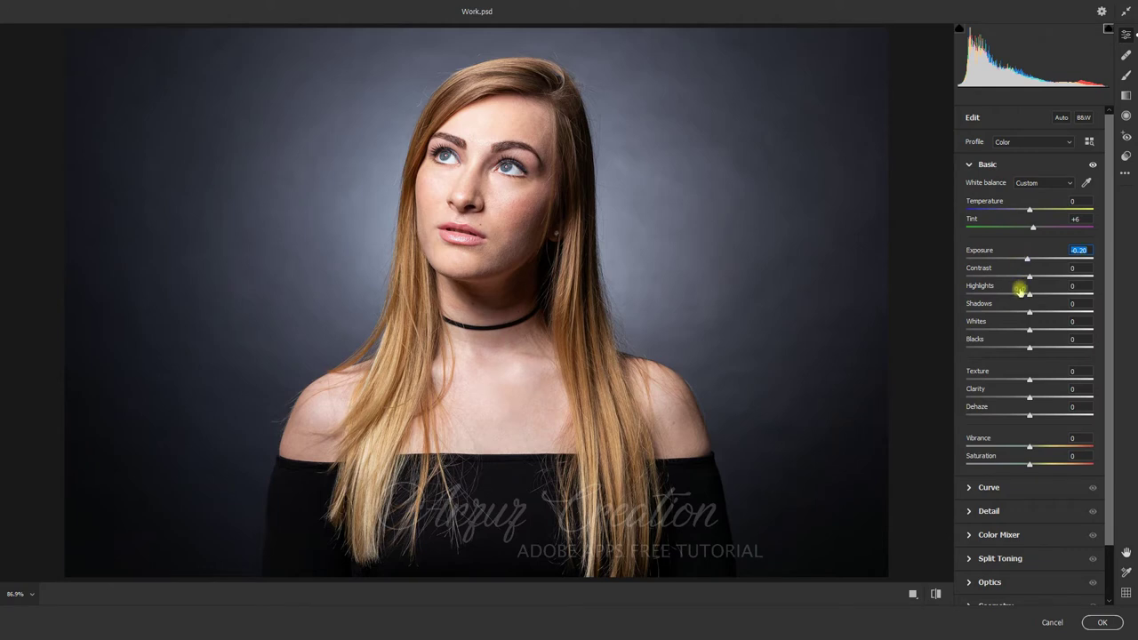
{"action": "left_click", "coordinate": [1020, 290]}
{"action": "left_click_drag", "start_coordinate": [1021, 290], "coordinate": [1014, 291]}
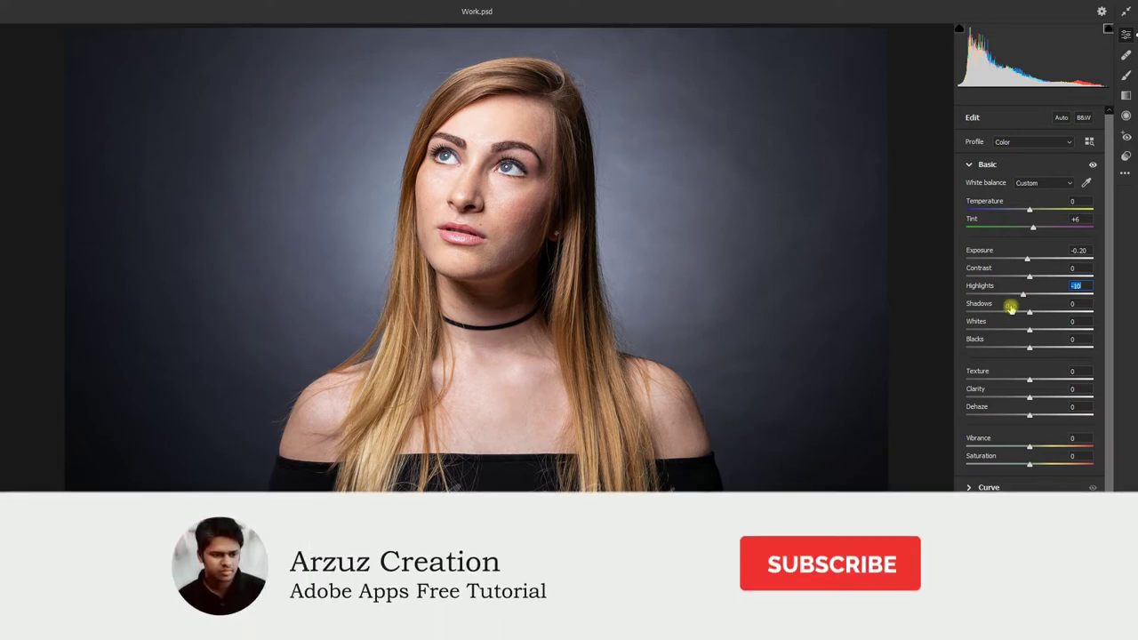
{"action": "left_click", "coordinate": [1011, 307]}
{"action": "key", "text": "Up"}
{"action": "key", "text": "Up"}
{"action": "key", "text": "Up"}
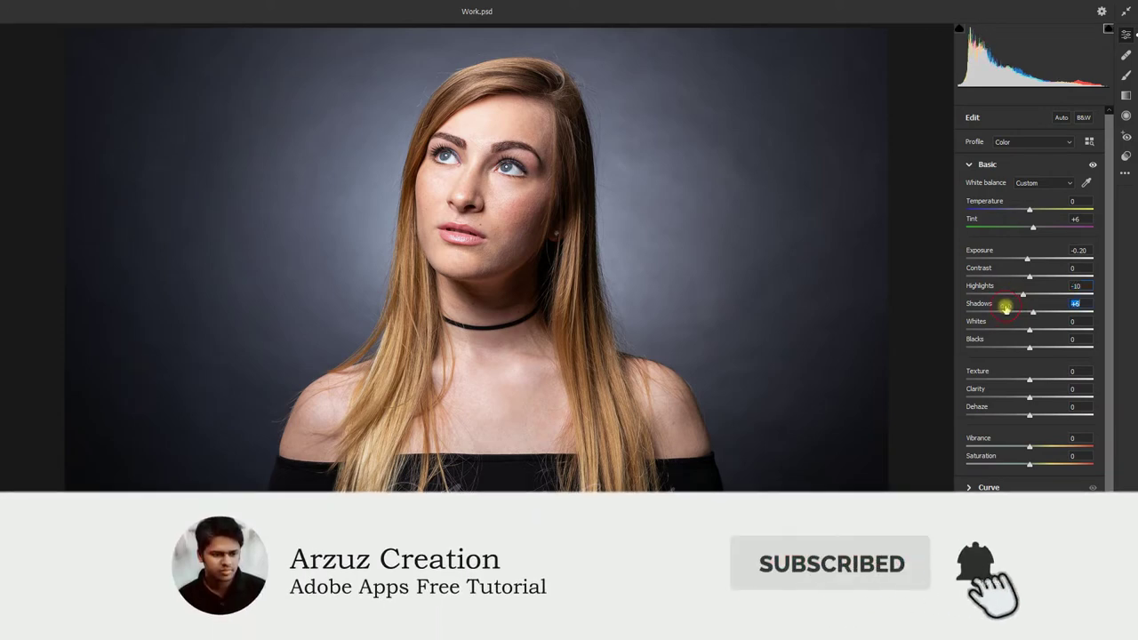
{"action": "key", "text": "Up"}
{"action": "key", "text": "Up"}
{"action": "key", "text": "Up"}
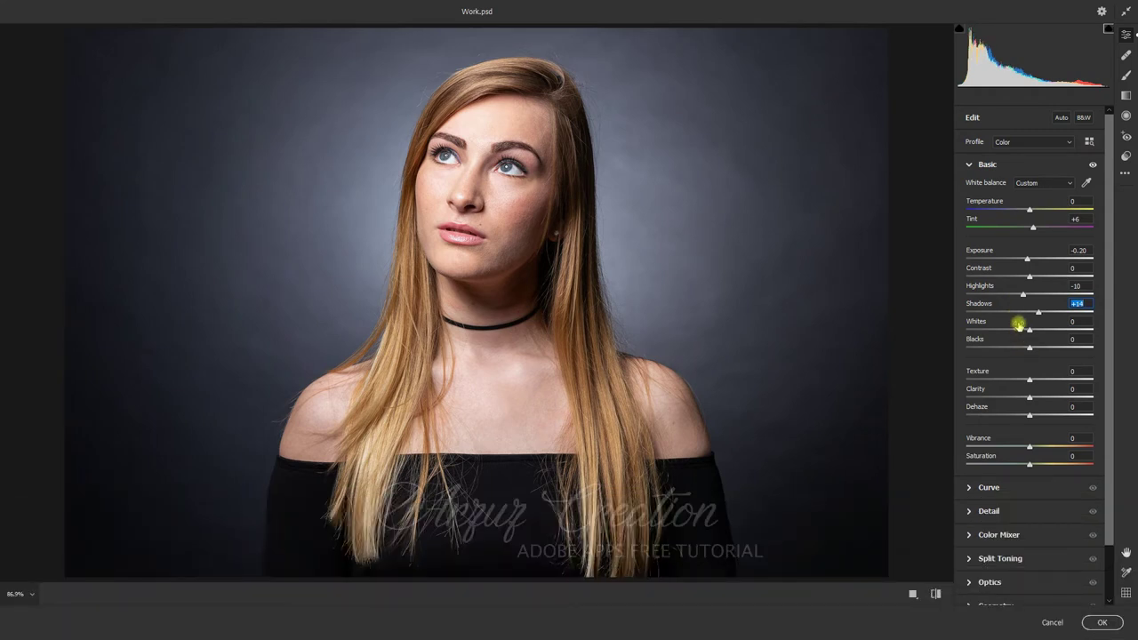
Lower Whites to -39 and Blacks to -23
{"action": "key", "text": "Tab"}
{"action": "key", "text": "Down"}
{"action": "key", "text": "Down"}
{"action": "key", "text": "Down"}
{"action": "key", "text": "Down"}
{"action": "key", "text": "Down"}
{"action": "key", "text": "Down"}
{"action": "key", "text": "Down"}
{"action": "key", "text": "Down"}
{"action": "key", "text": "Down"}
{"action": "key", "text": "Down"}
{"action": "key", "text": "Down"}
{"action": "left_click_drag", "start_coordinate": [1014, 326], "coordinate": [1002, 326]}
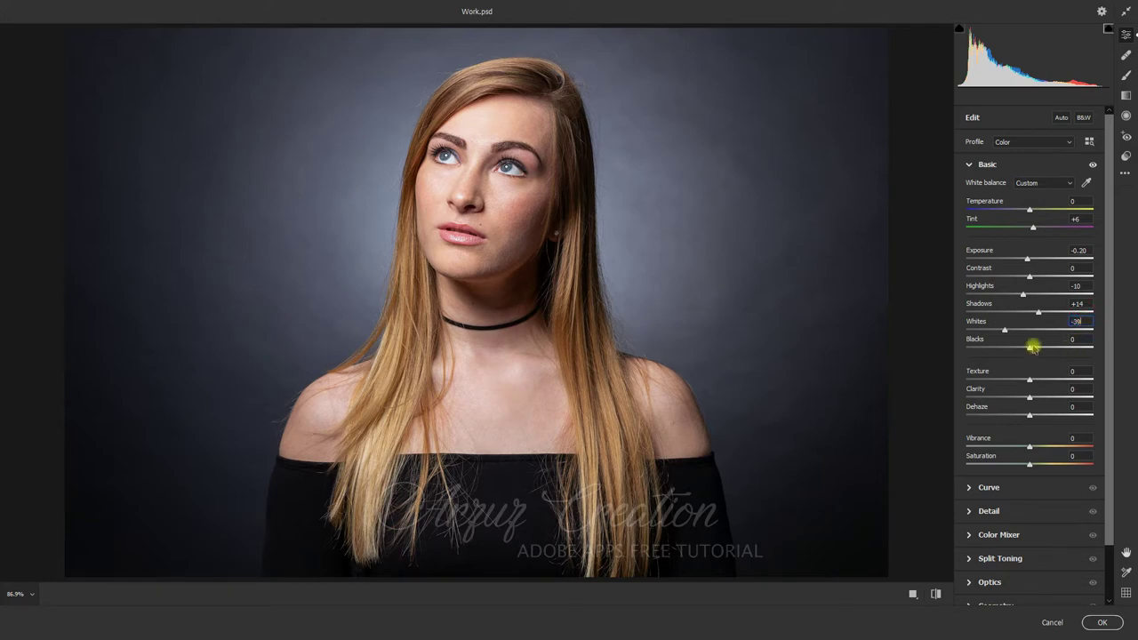
{"action": "left_click_drag", "start_coordinate": [1023, 344], "coordinate": [1014, 344]}
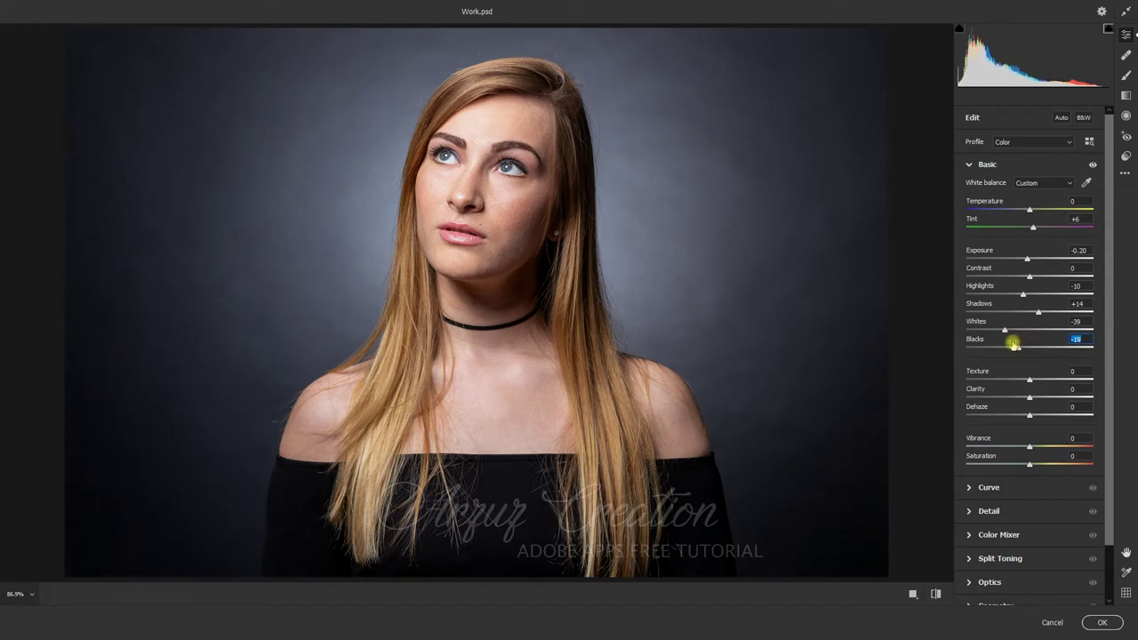
{"action": "left_click_drag", "start_coordinate": [1015, 345], "coordinate": [1010, 344]}
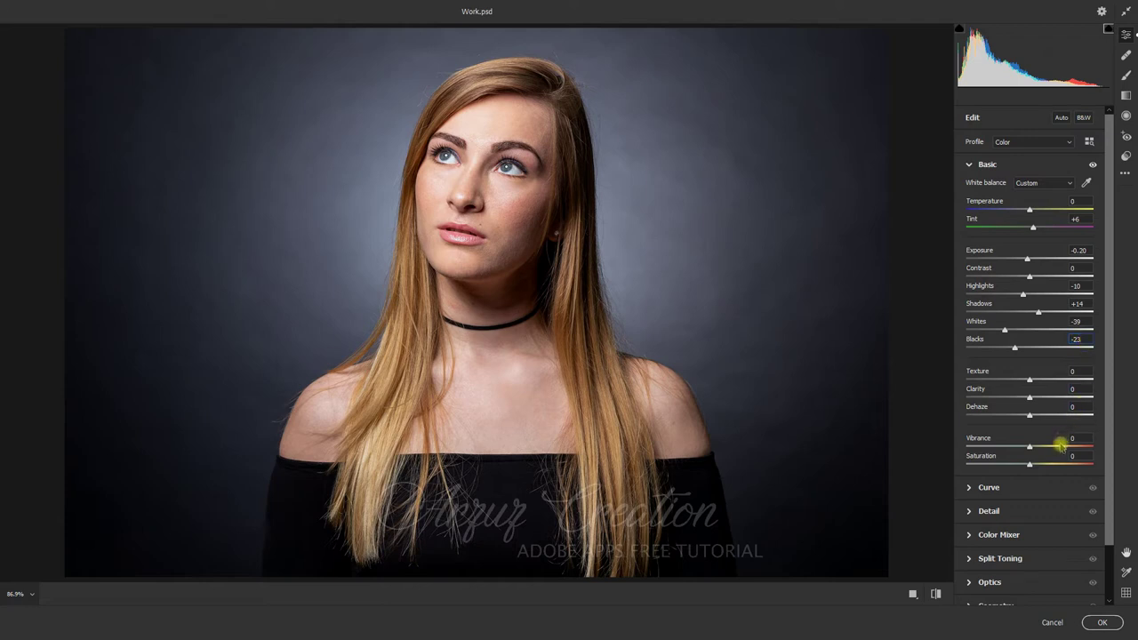
Set Vibrance to +5 and Saturation to -5, then collapse the Basic panel
{"action": "left_click_drag", "start_coordinate": [1010, 435], "coordinate": [1014, 438]}
{"action": "left_click", "coordinate": [1083, 437]}
{"action": "left_click", "coordinate": [1023, 461]}
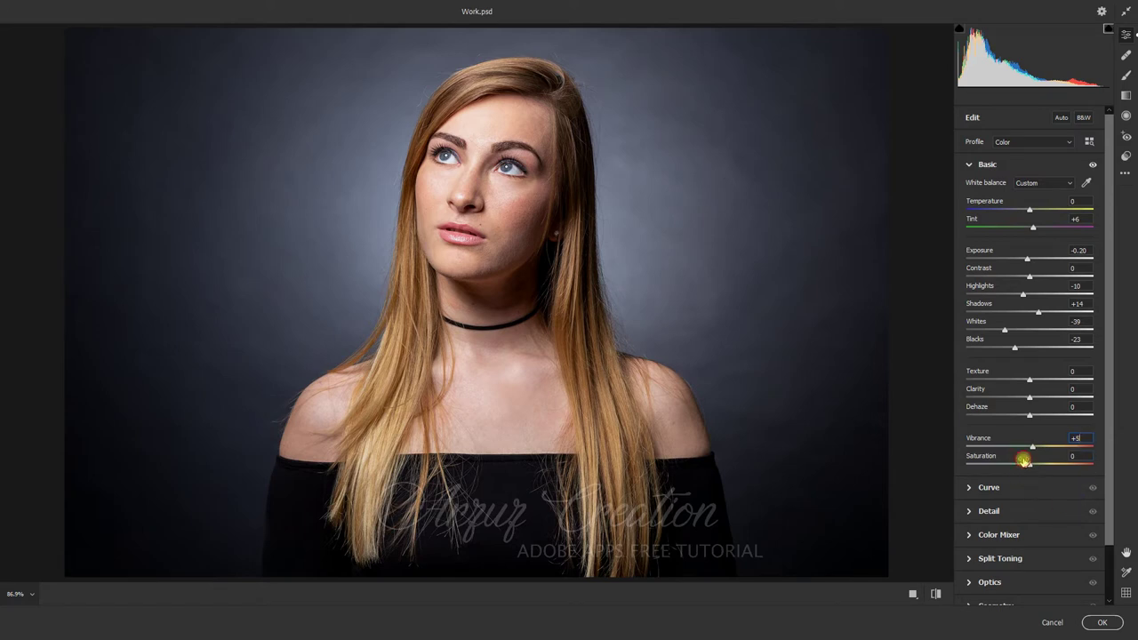
{"action": "left_click_drag", "start_coordinate": [1023, 460], "coordinate": [1021, 460]}
{"action": "left_click_drag", "start_coordinate": [1021, 461], "coordinate": [1027, 461]}
{"action": "left_click", "coordinate": [1085, 456]}
{"action": "left_click", "coordinate": [969, 166]}
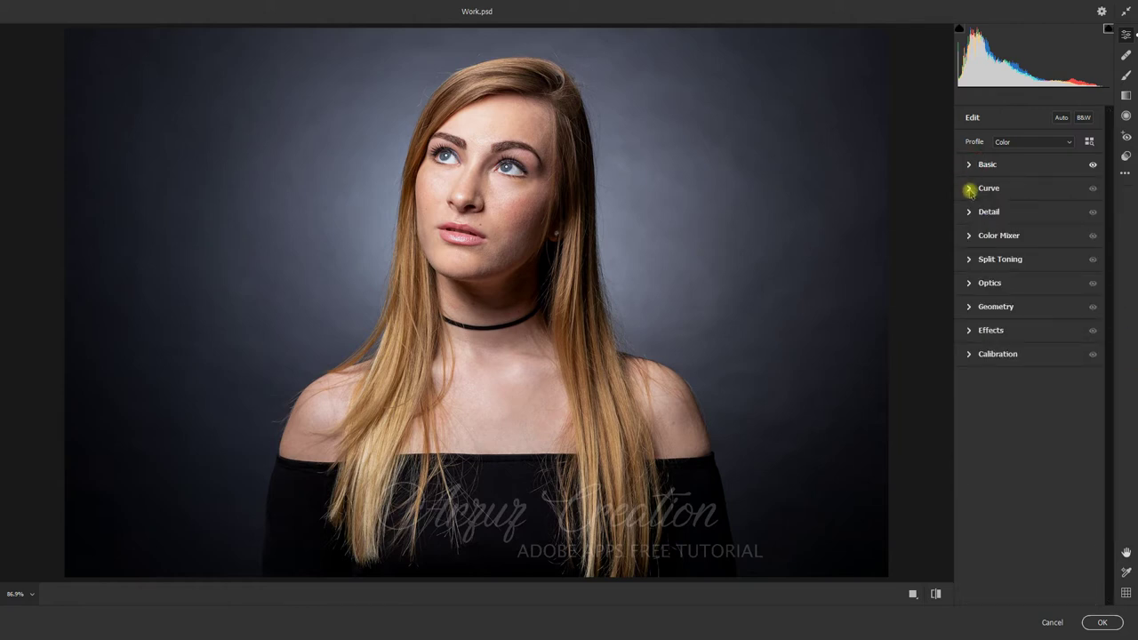
Move the RGB tone curve's black point right to Input 8
{"action": "left_click", "coordinate": [970, 189]}
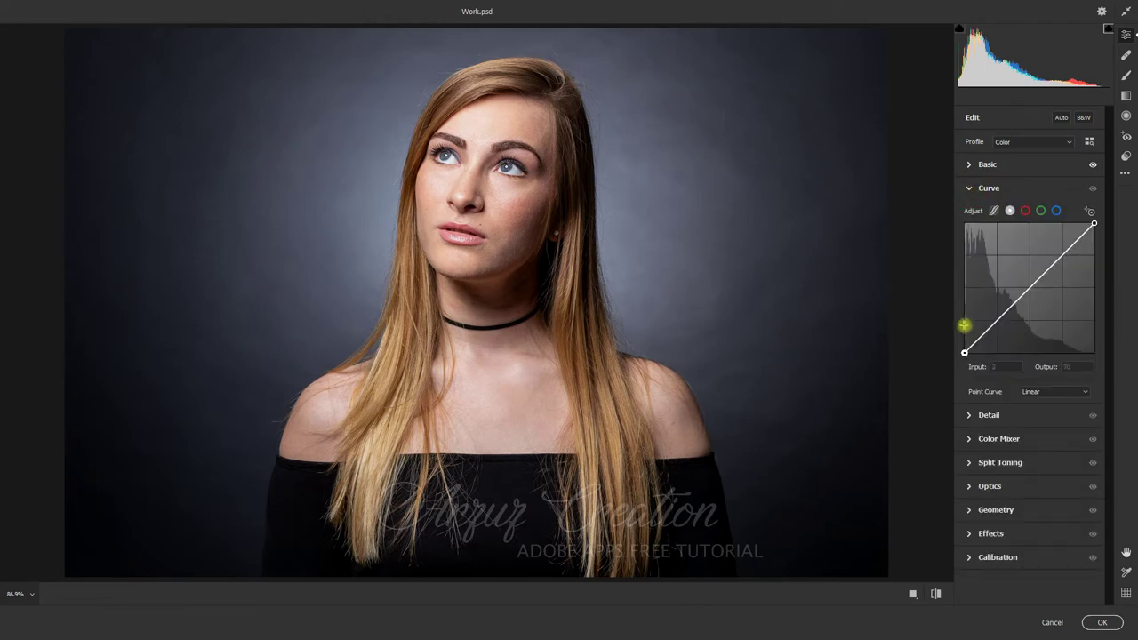
{"action": "left_click", "coordinate": [964, 353]}
{"action": "left_click_drag", "start_coordinate": [965, 355], "coordinate": [966, 355]}
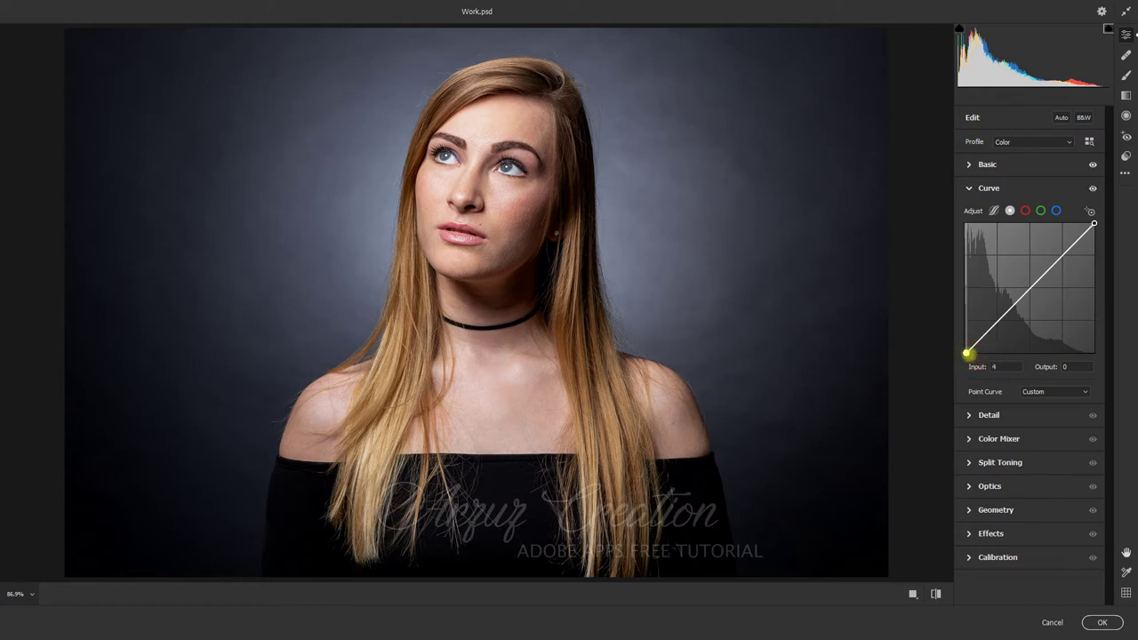
{"action": "left_click_drag", "start_coordinate": [967, 354], "coordinate": [968, 354]}
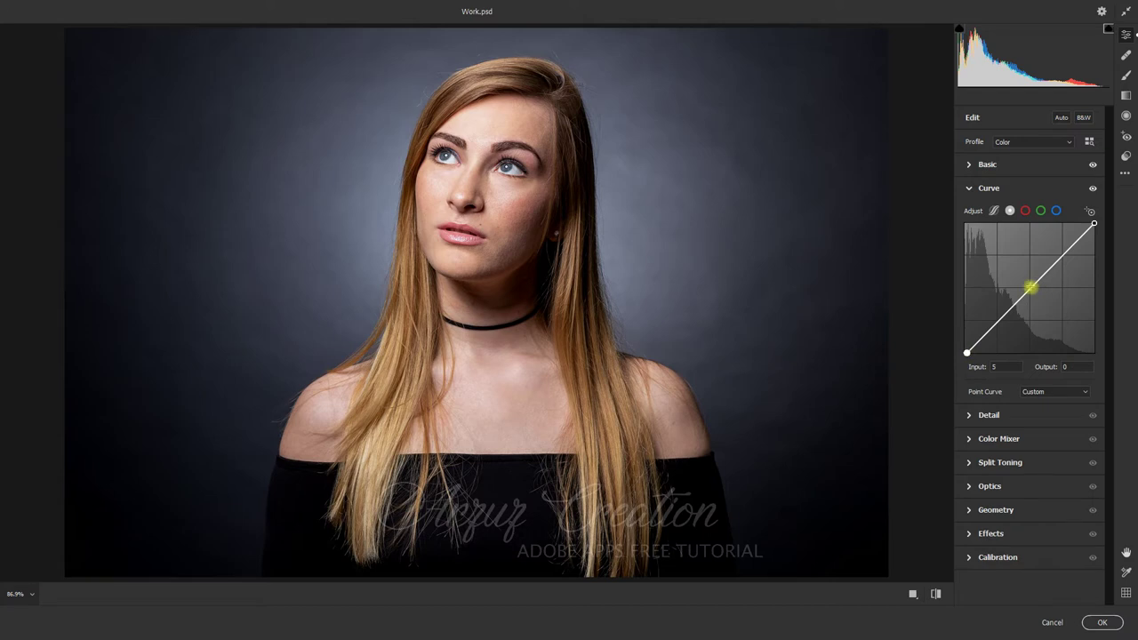
Add a curve midpoint at Input 130 lifted by one, and set the white point to Input 250, Output 255
{"action": "left_click", "coordinate": [1030, 289]}
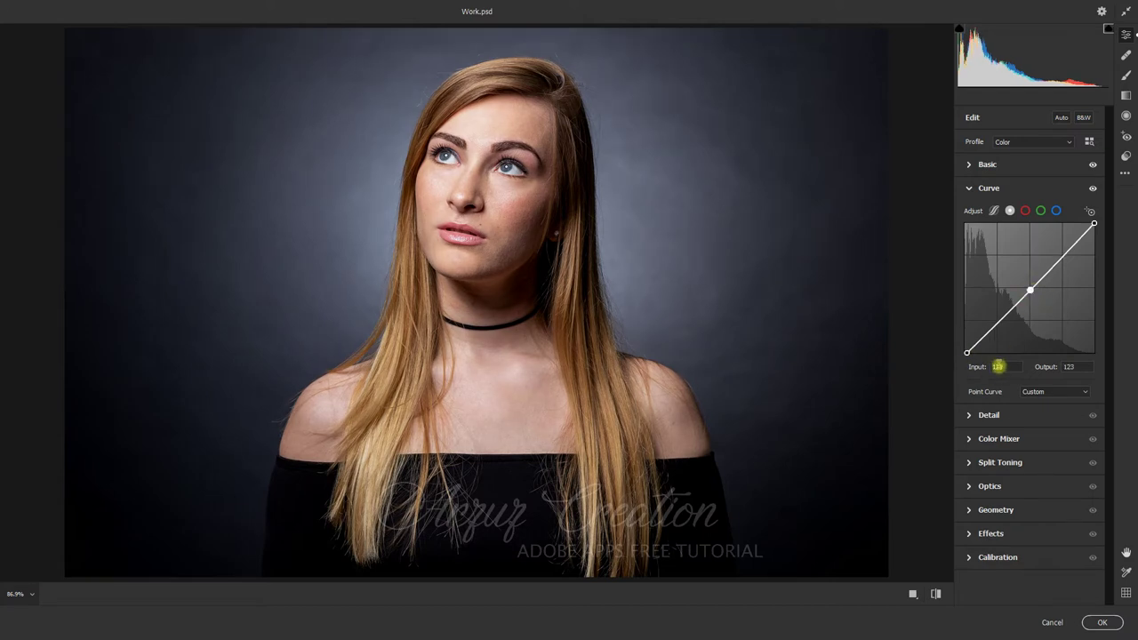
{"action": "left_click", "coordinate": [998, 366]}
{"action": "type", "text": "1"}
{"action": "type", "text": "30"}
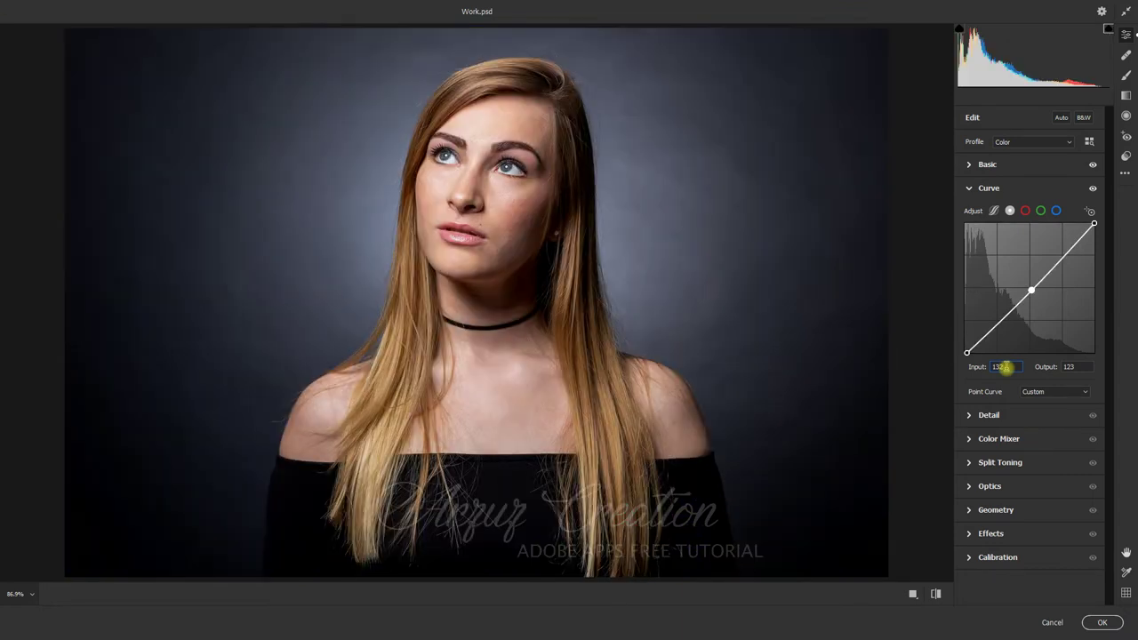
{"action": "left_click", "coordinate": [1073, 366]}
{"action": "key", "text": "Up"}
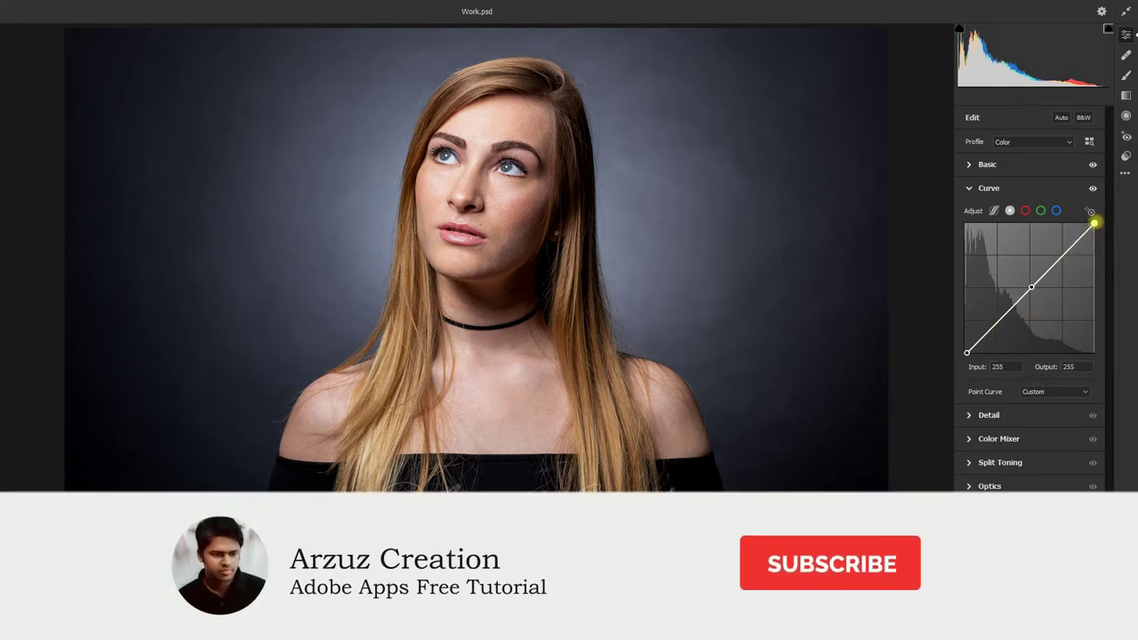
{"action": "left_click_drag", "start_coordinate": [1094, 223], "coordinate": [1091, 225]}
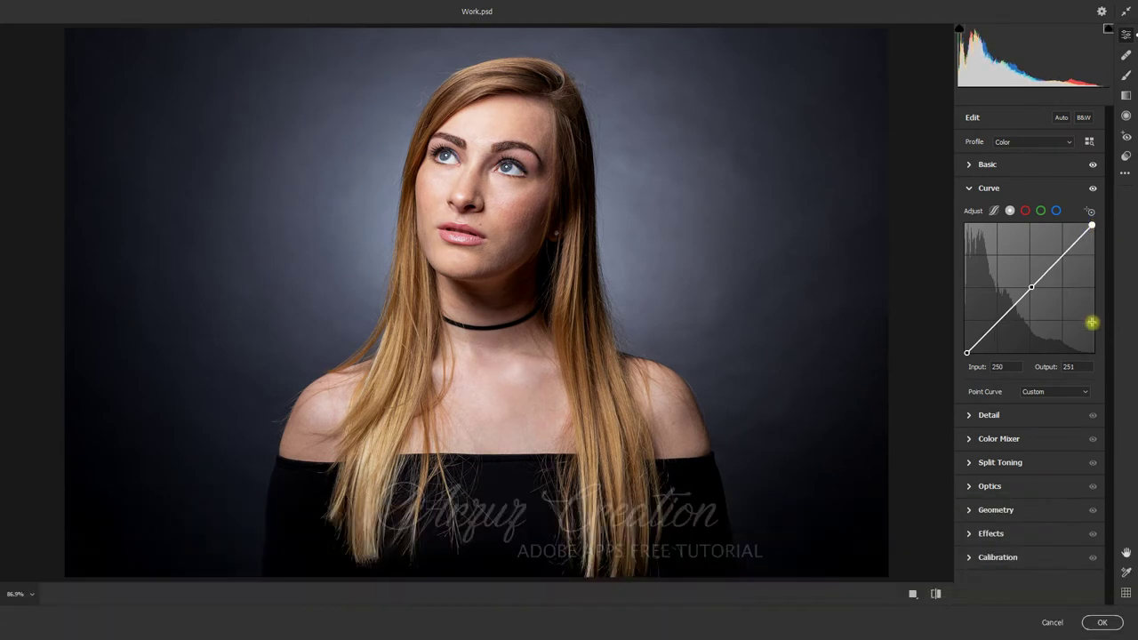
{"action": "left_click", "coordinate": [1072, 366]}
{"action": "type", "text": "255"}
{"action": "key", "text": "Return"}
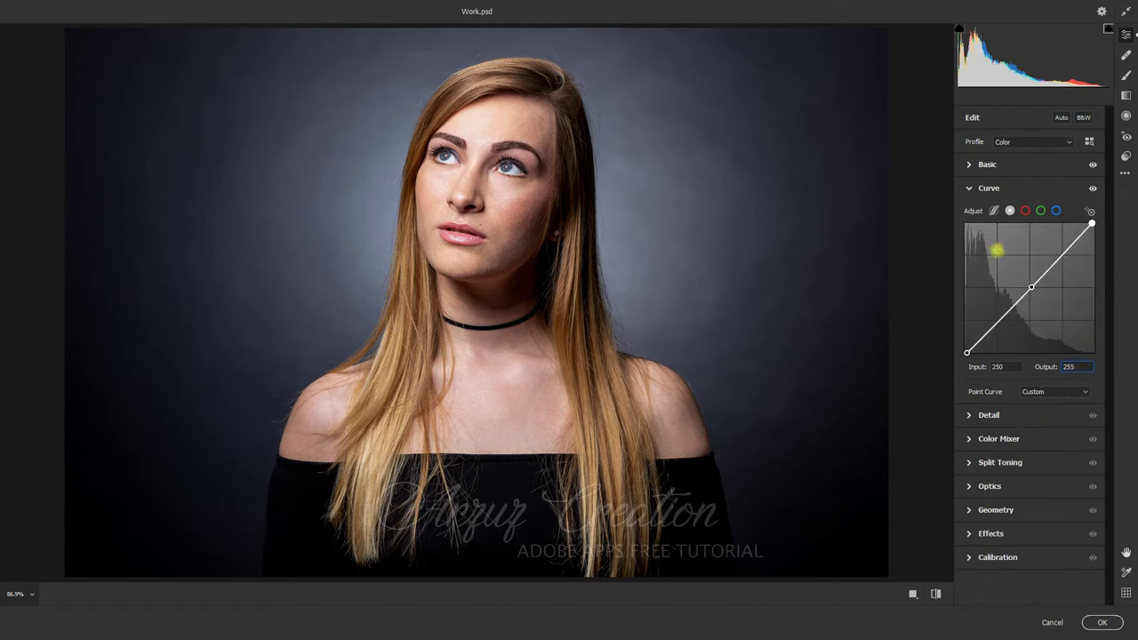
Add a midpoint to the red channel curve with Output lowered to 127
{"action": "left_click", "coordinate": [1026, 211]}
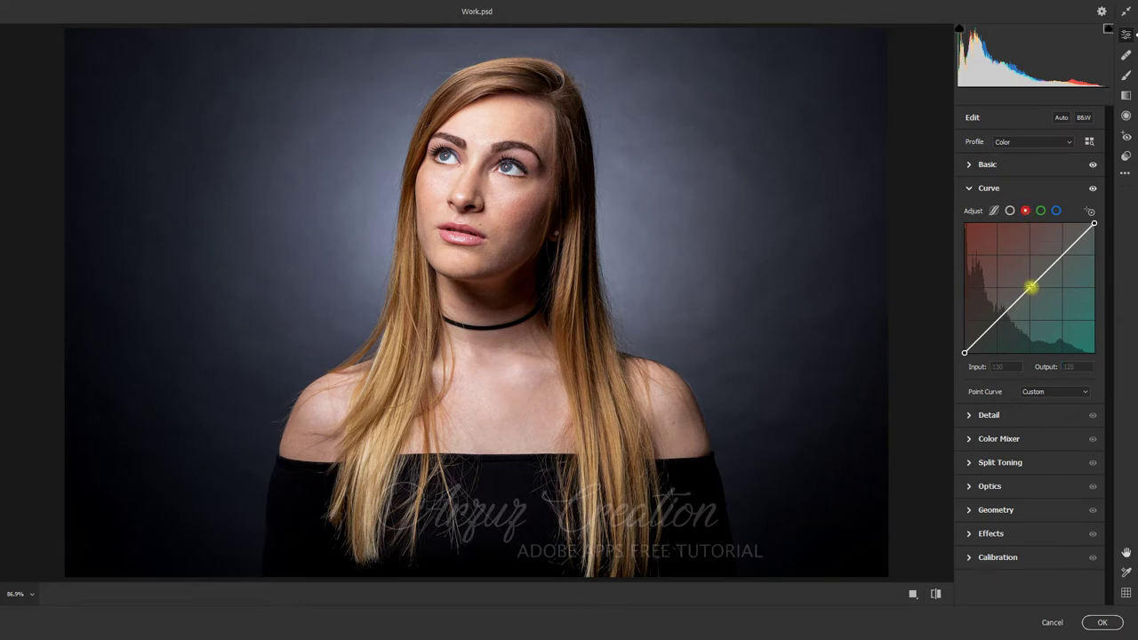
{"action": "left_click", "coordinate": [1029, 287]}
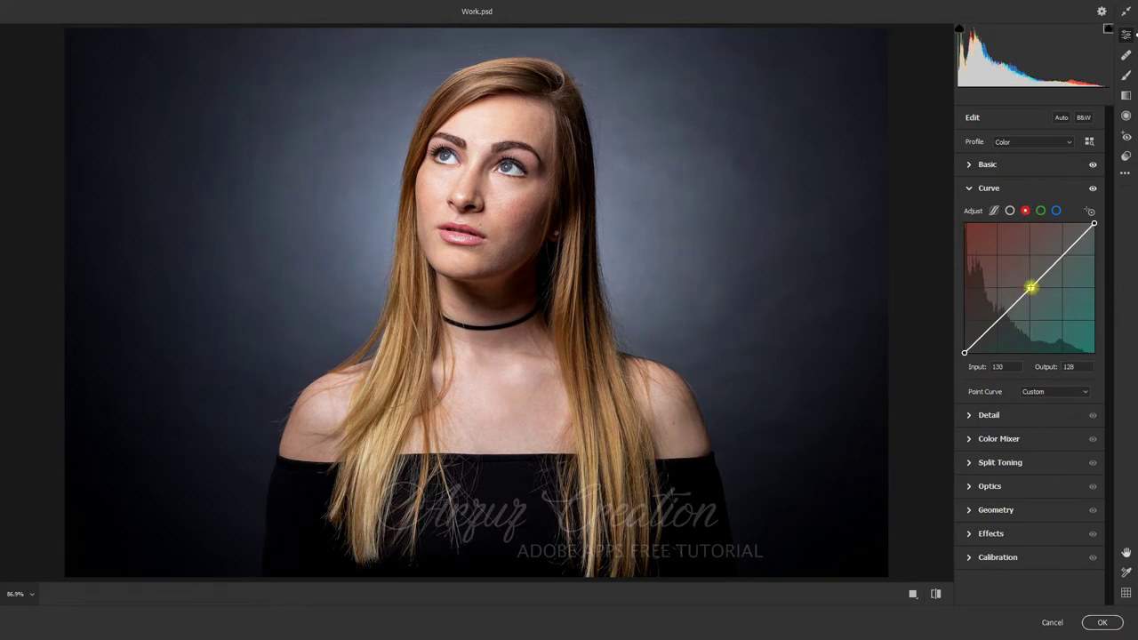
{"action": "left_click", "coordinate": [1073, 367]}
{"action": "key", "text": "Down"}
Move the green curve's black and white points inward, then show the RGB curve again
{"action": "left_click", "coordinate": [1040, 210]}
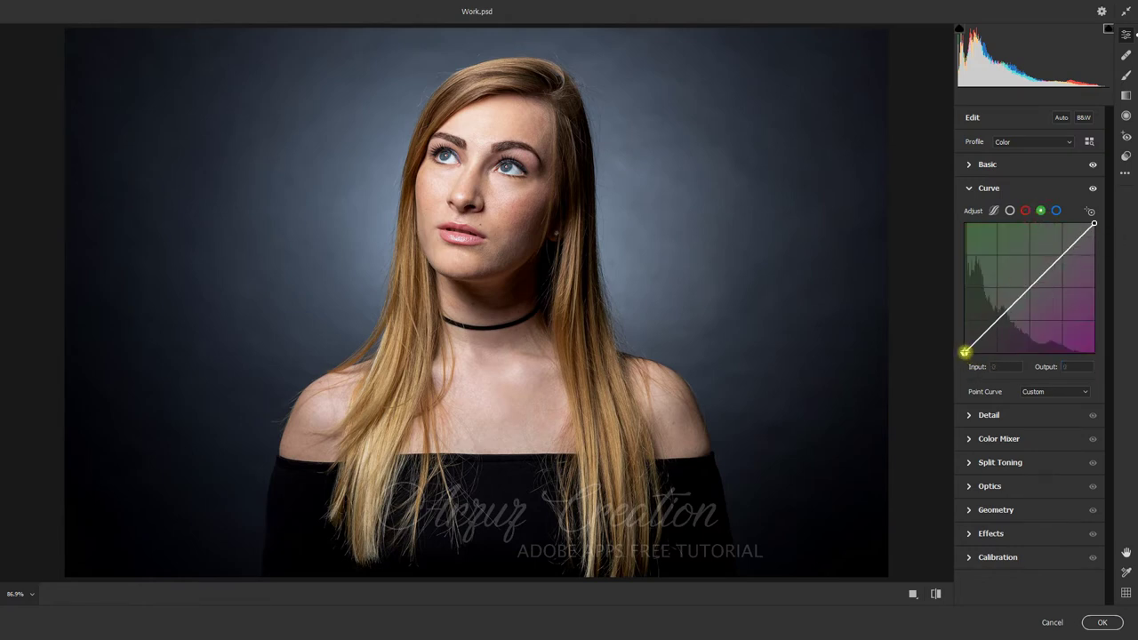
{"action": "left_click", "coordinate": [964, 352]}
{"action": "left_click_drag", "start_coordinate": [964, 352], "coordinate": [967, 352]}
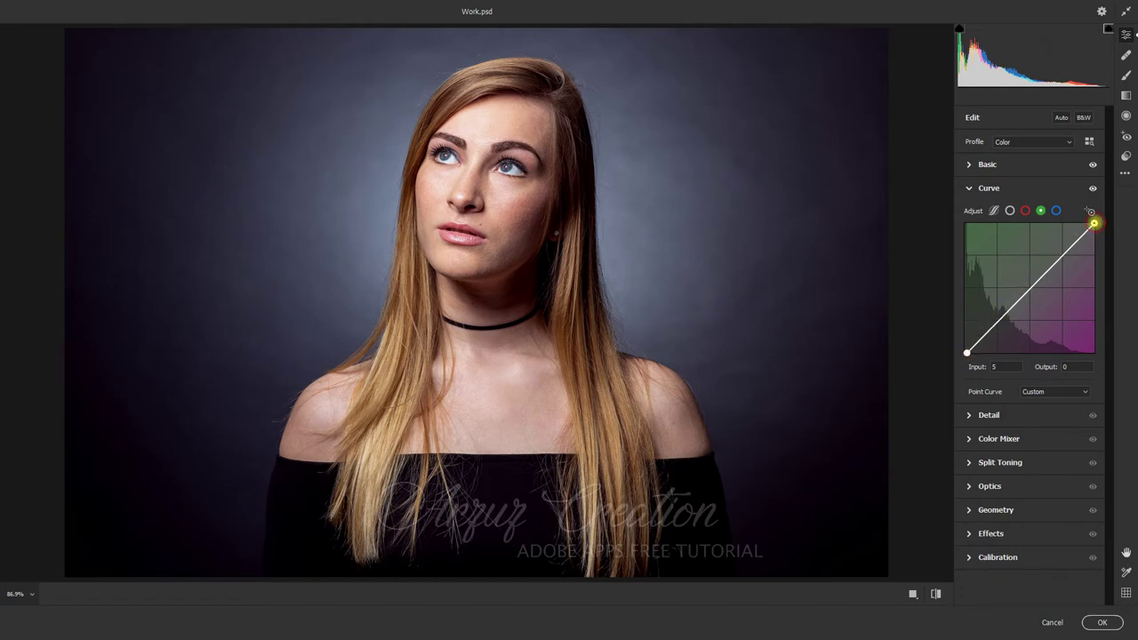
{"action": "left_click_drag", "start_coordinate": [1093, 222], "coordinate": [1091, 224]}
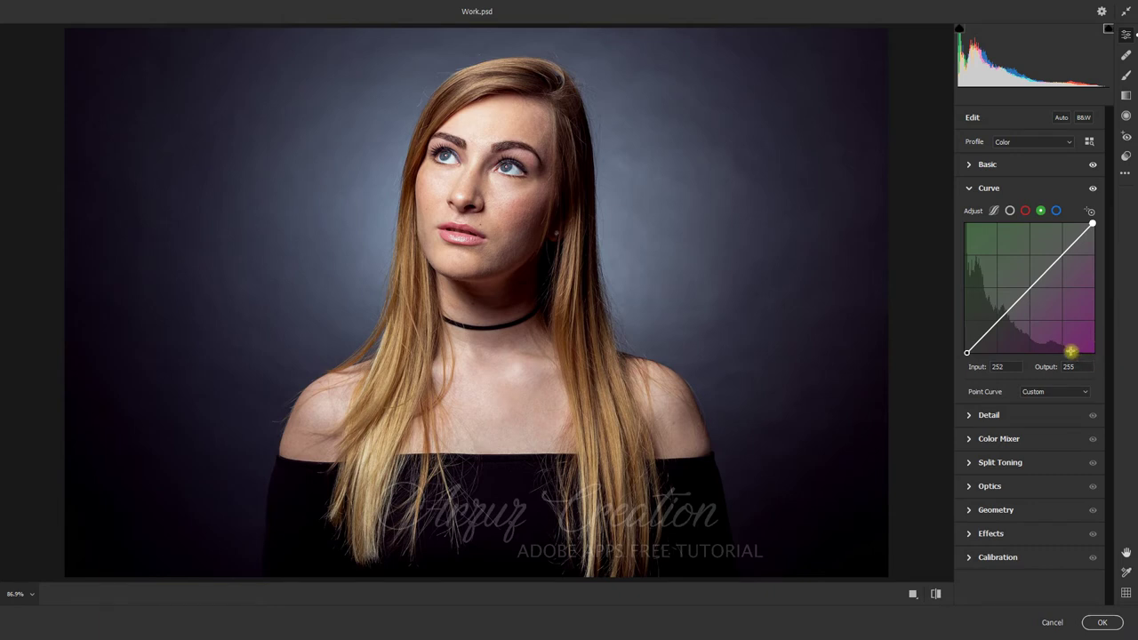
{"action": "left_click", "coordinate": [969, 189]}
{"action": "left_click", "coordinate": [969, 189]}
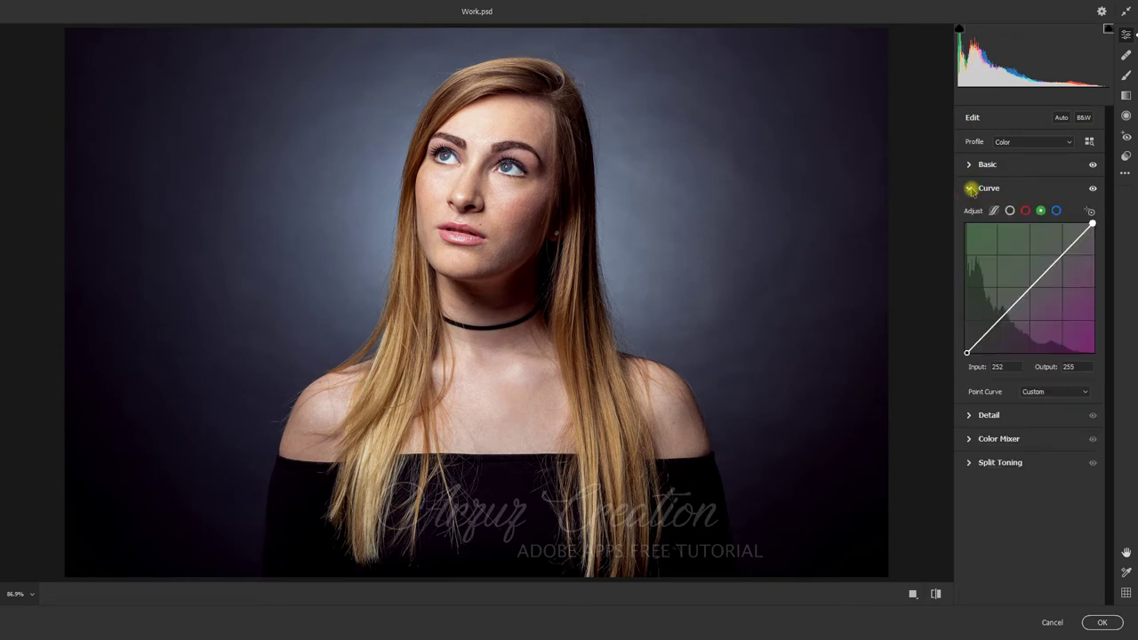
{"action": "left_click", "coordinate": [1009, 210]}
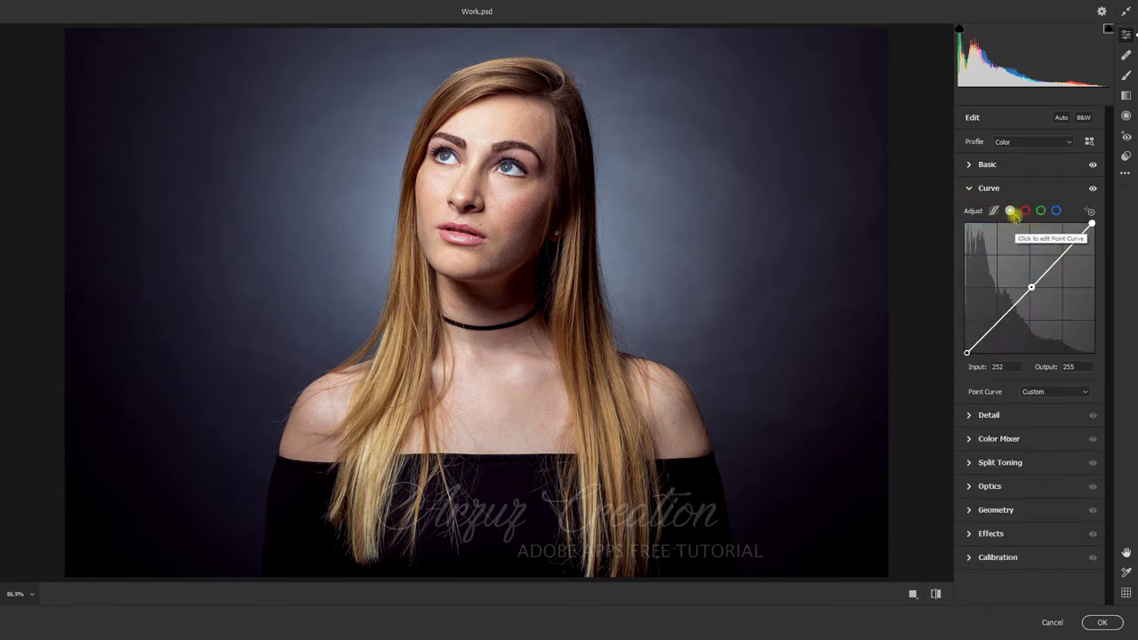
{"action": "left_click", "coordinate": [1026, 210]}
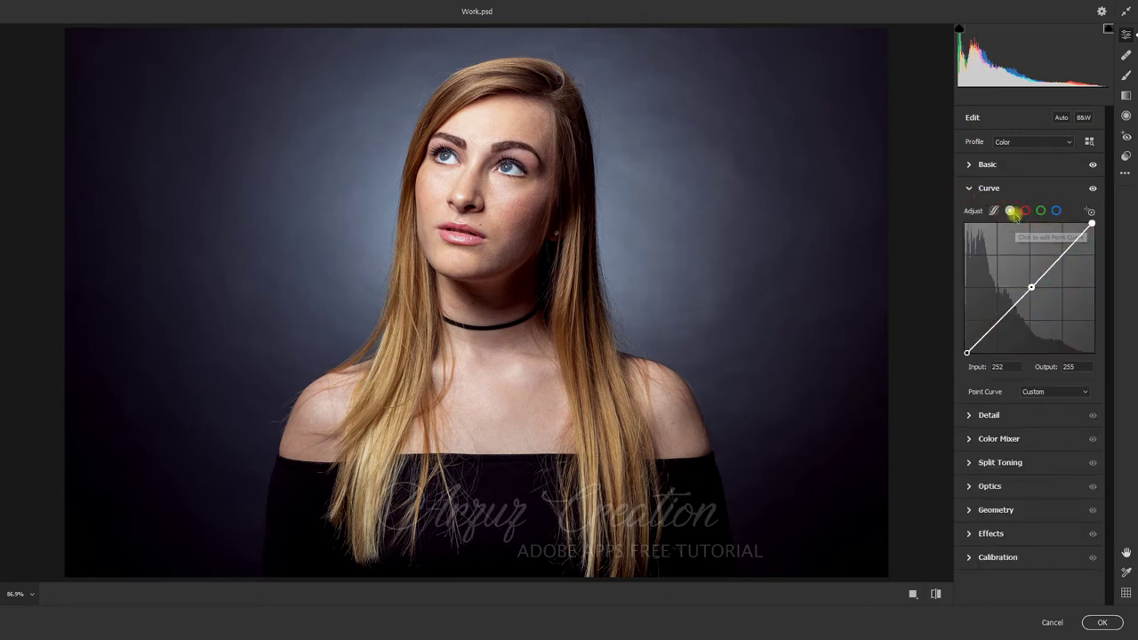
Set Camera Raw Detail Sharpening to 7 and Detail to 20
{"action": "left_click", "coordinate": [969, 189]}
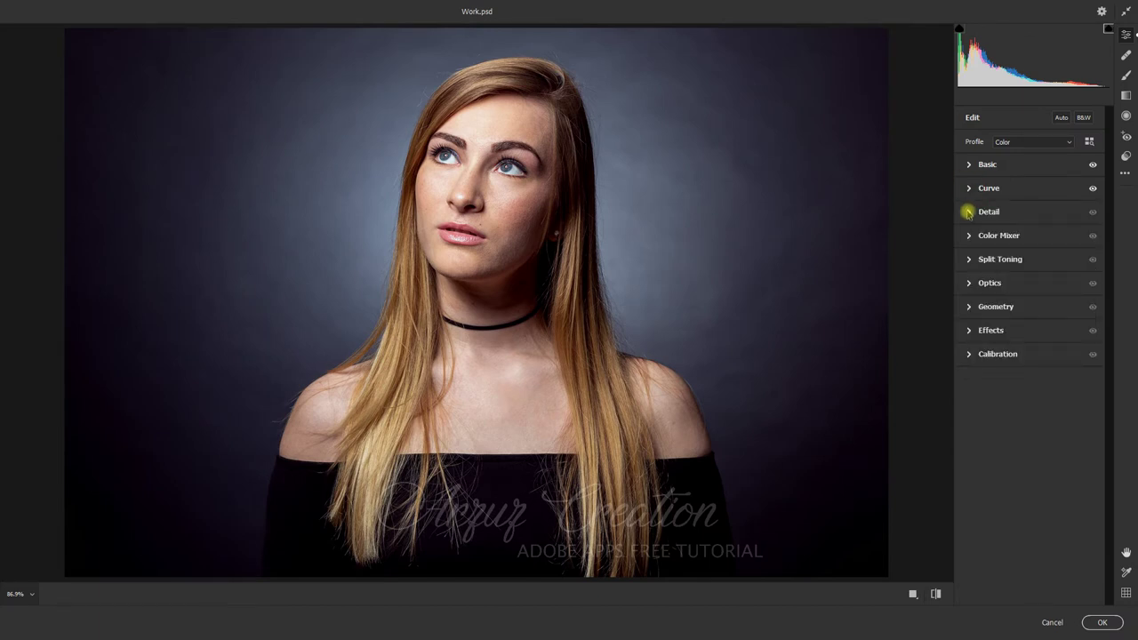
{"action": "left_click", "coordinate": [969, 213]}
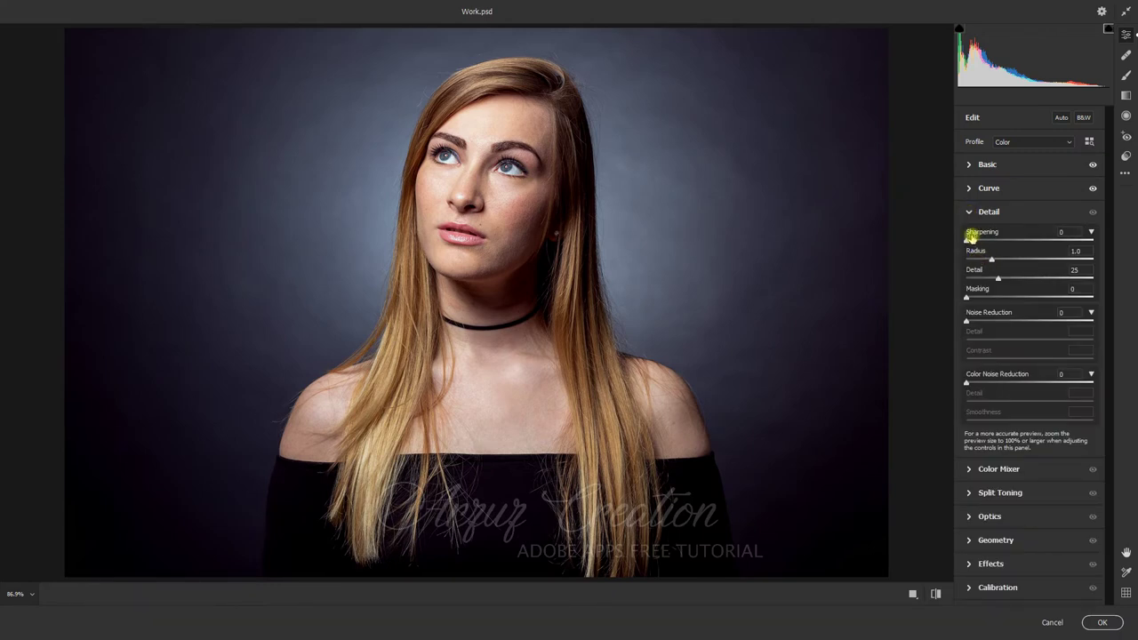
{"action": "left_click", "coordinate": [968, 239]}
{"action": "left_click_drag", "start_coordinate": [969, 237], "coordinate": [974, 237]}
{"action": "left_click", "coordinate": [975, 274]}
{"action": "left_click_drag", "start_coordinate": [975, 274], "coordinate": [973, 276]}
{"action": "left_click", "coordinate": [967, 214]}
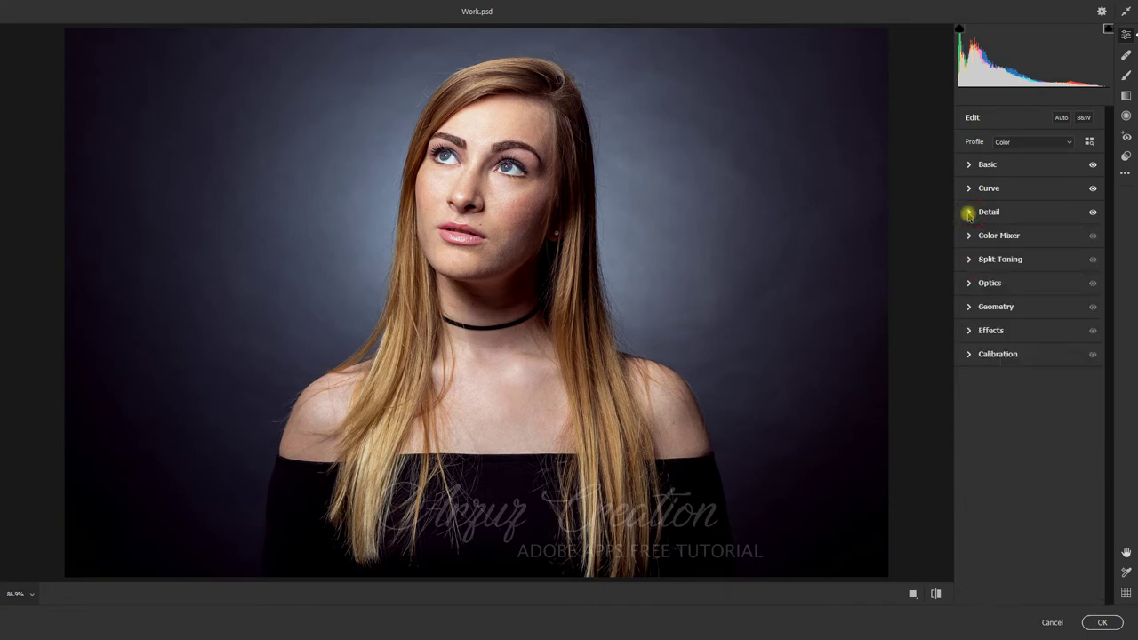
Nudge the Color Mixer hues slightly, including Reds -6, Aquas +2 and Blues -5
{"action": "left_click", "coordinate": [967, 236]}
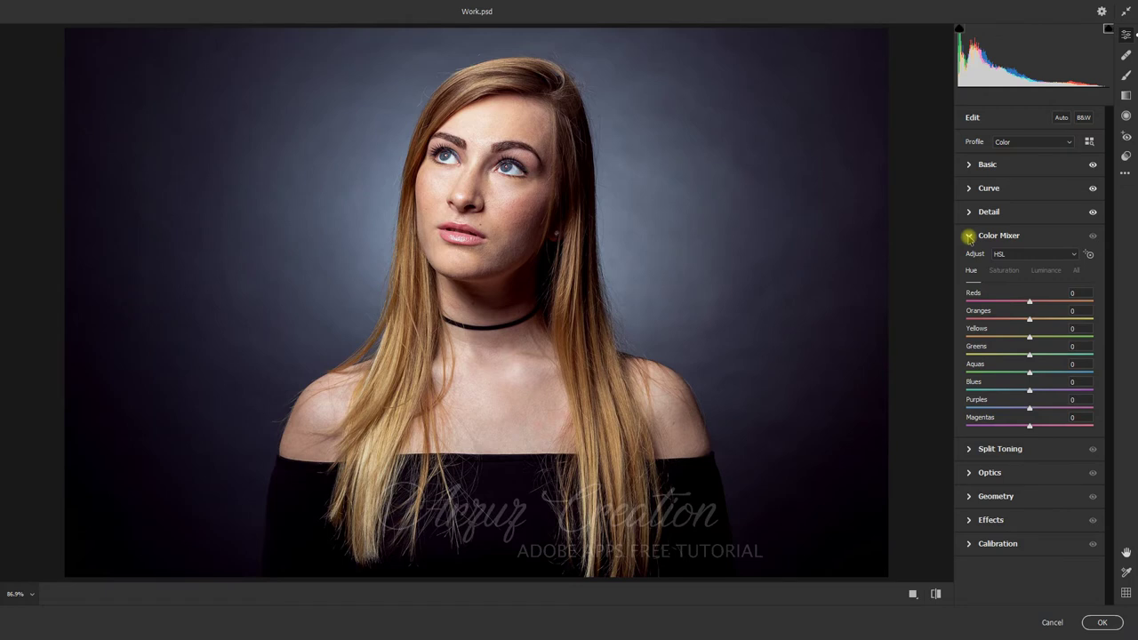
{"action": "left_click_drag", "start_coordinate": [1026, 300], "coordinate": [1006, 331]}
{"action": "left_click_drag", "start_coordinate": [1016, 347], "coordinate": [1014, 348]}
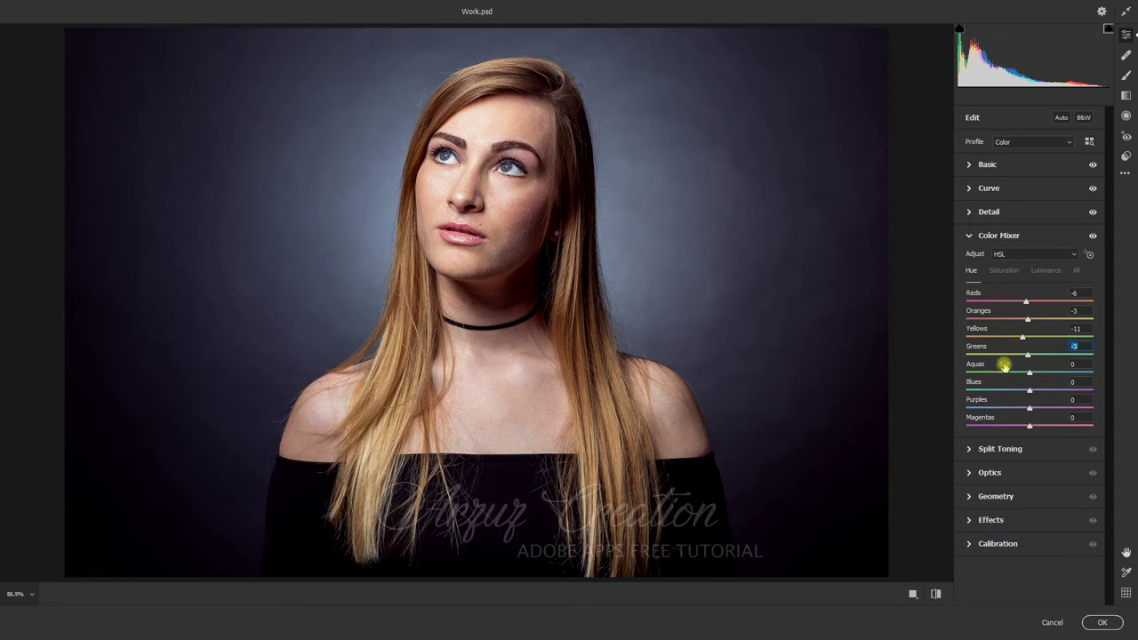
{"action": "left_click", "coordinate": [1004, 365]}
{"action": "left_click_drag", "start_coordinate": [1003, 365], "coordinate": [1005, 366]}
{"action": "left_click", "coordinate": [1012, 382]}
{"action": "left_click_drag", "start_coordinate": [1012, 382], "coordinate": [1010, 384]}
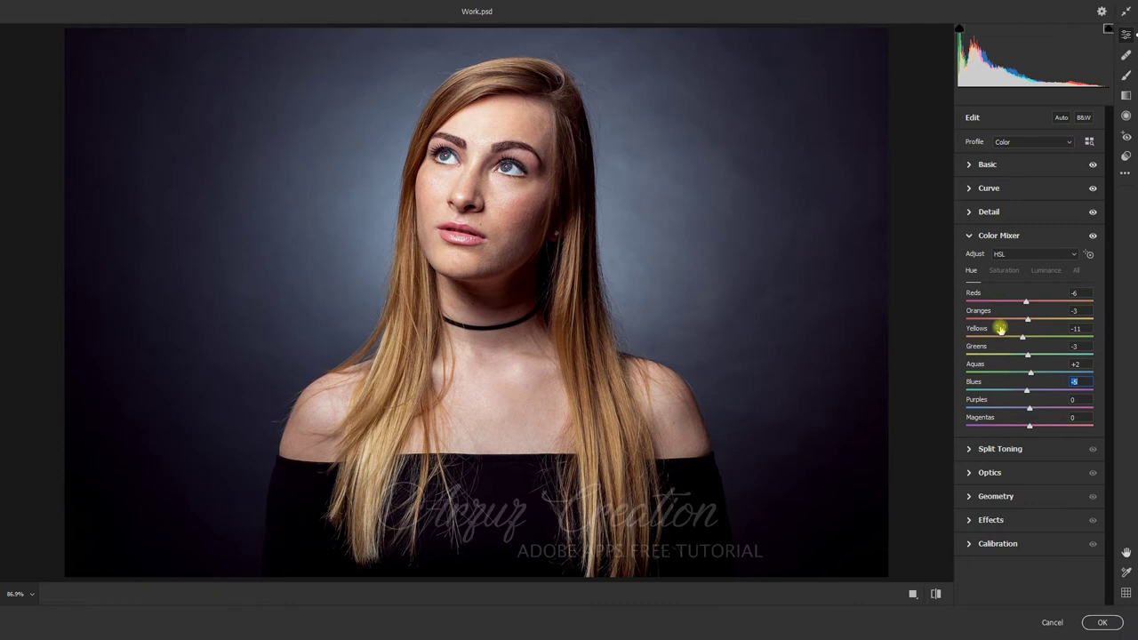
{"action": "left_click", "coordinate": [1075, 380]}
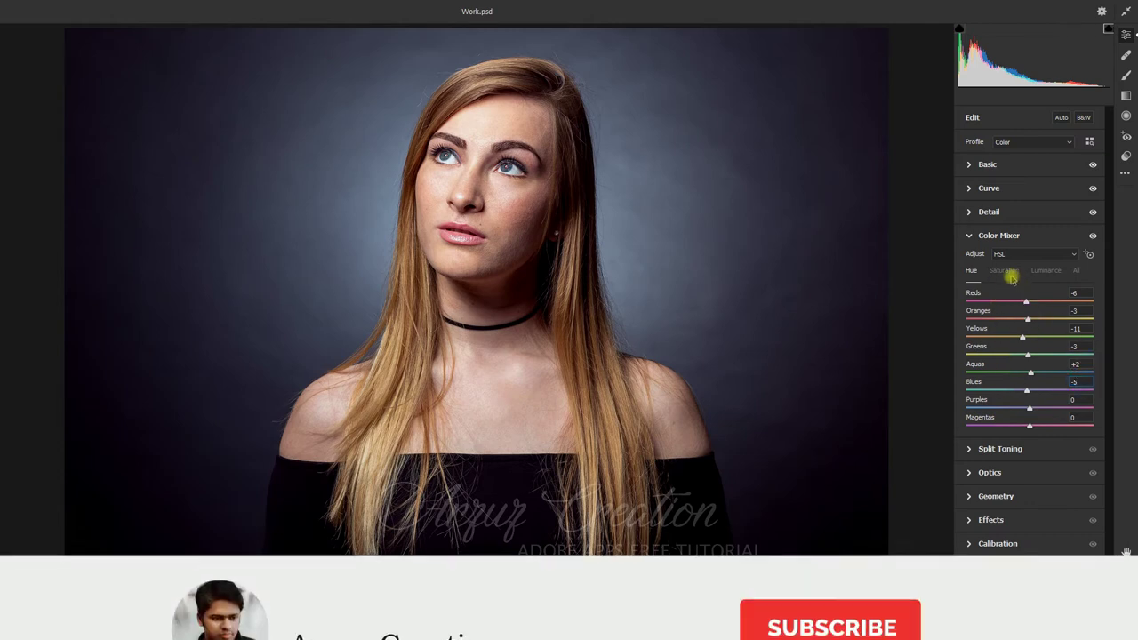
Boost Color Mixer saturation for Reds (+28), Oranges and Yellows (+20), then collapse the section
{"action": "left_click", "coordinate": [1004, 270]}
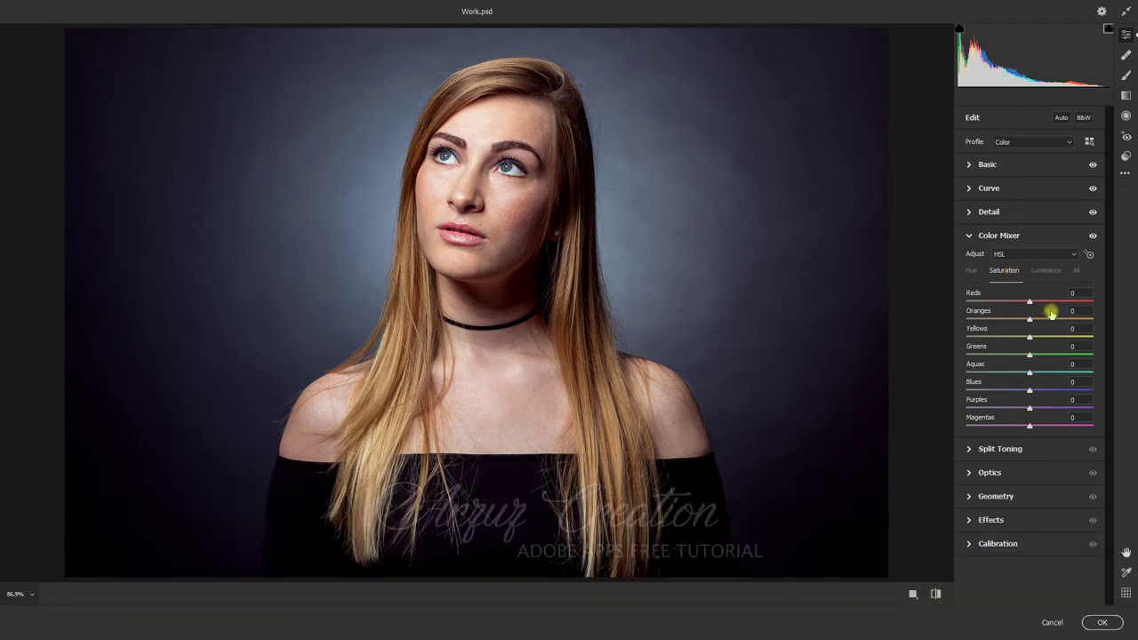
{"action": "left_click_drag", "start_coordinate": [997, 294], "coordinate": [1016, 294]}
{"action": "left_click_drag", "start_coordinate": [1004, 310], "coordinate": [1013, 329]}
{"action": "left_click_drag", "start_coordinate": [1003, 347], "coordinate": [1005, 347]}
{"action": "left_click", "coordinate": [1078, 346]}
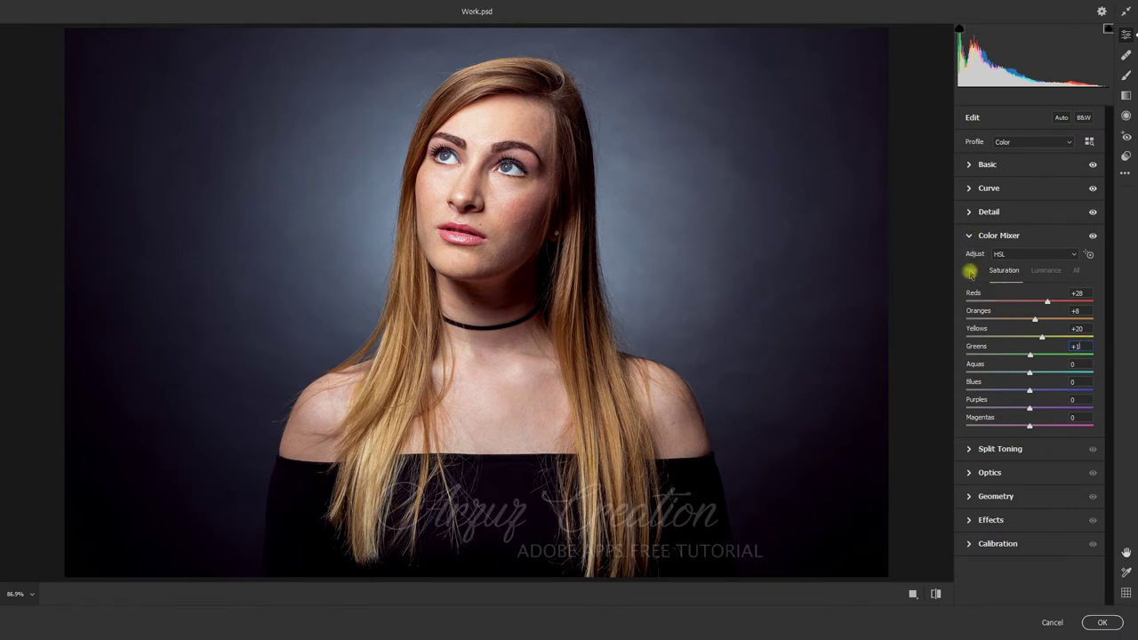
{"action": "left_click", "coordinate": [971, 269]}
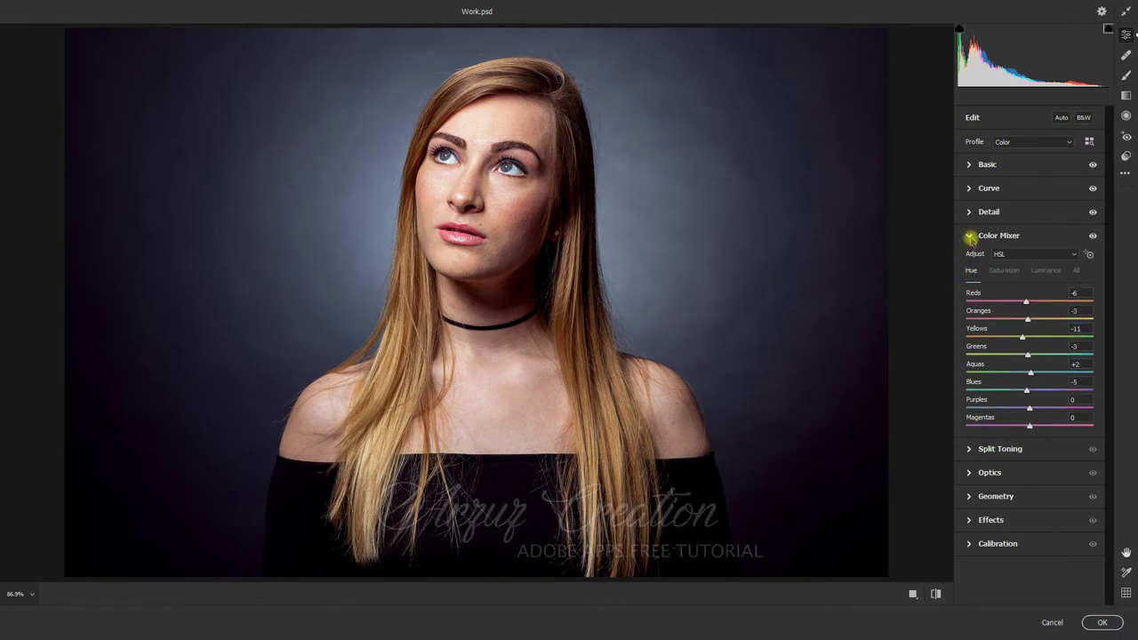
{"action": "left_click", "coordinate": [968, 235]}
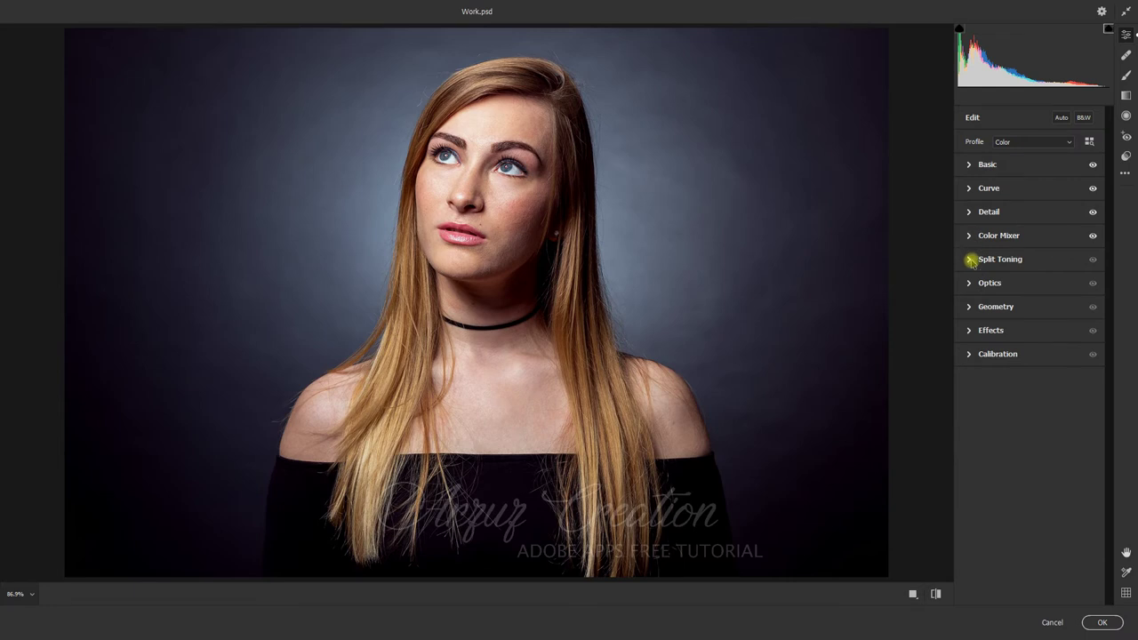
Tint Split Toning highlights at Hue 149, Saturation 6 and shadows at Hue 69, Saturation 3
{"action": "left_click", "coordinate": [970, 260]}
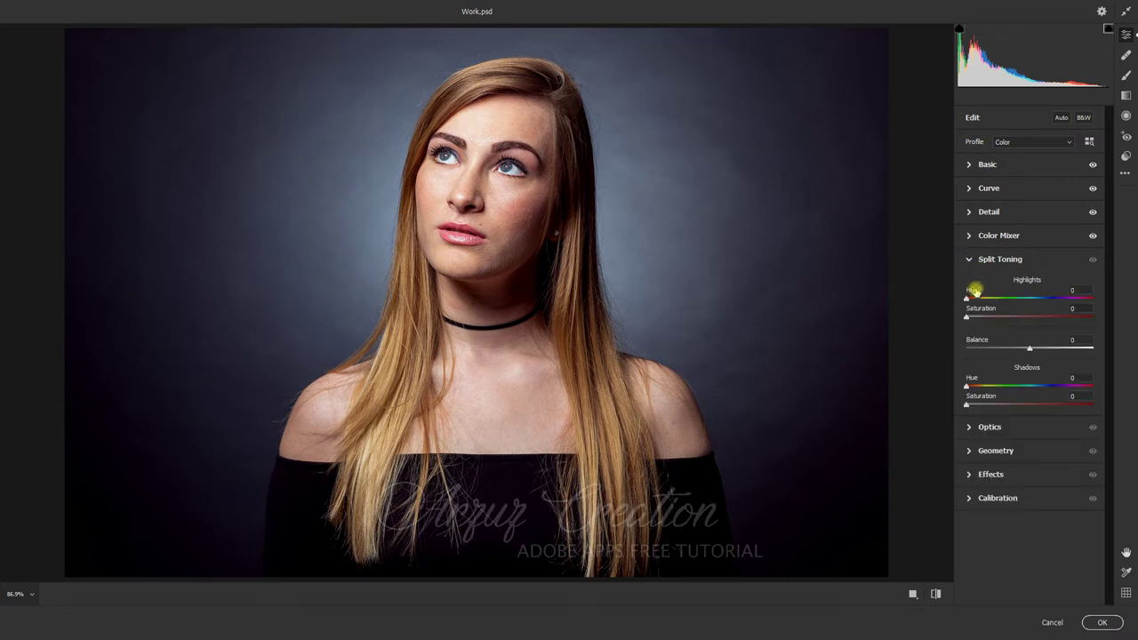
{"action": "left_click_drag", "start_coordinate": [976, 290], "coordinate": [1000, 292]}
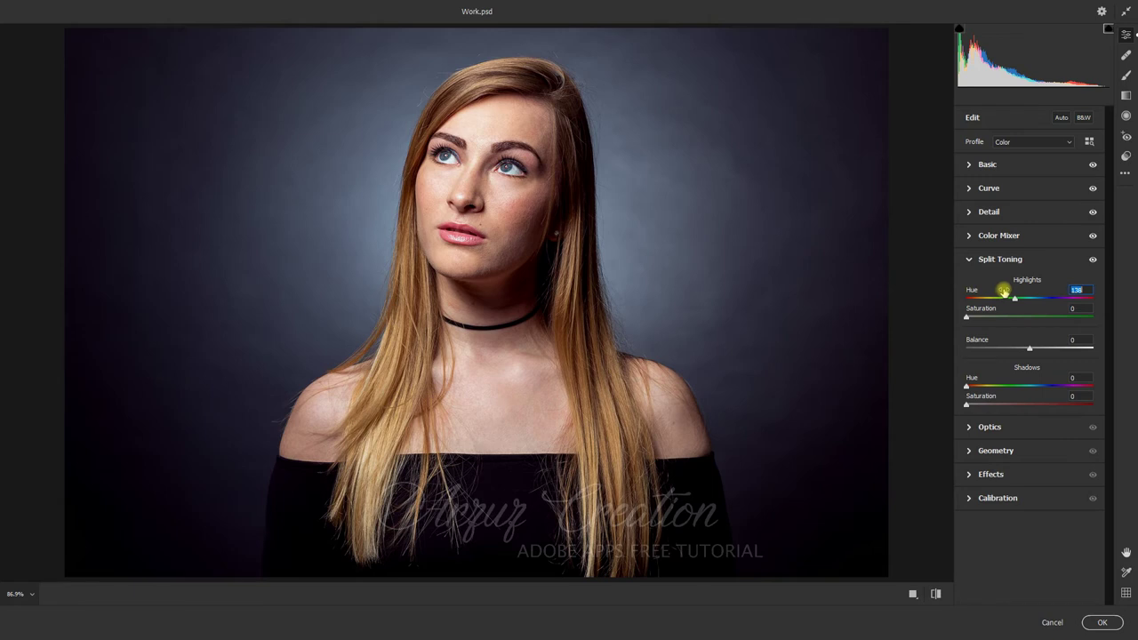
{"action": "mouse_move", "coordinate": [1000, 291]}
{"action": "left_mouse_down"}
{"action": "mouse_move", "coordinate": [1013, 291]}
{"action": "mouse_move", "coordinate": [991, 311]}
{"action": "left_mouse_up"}
{"action": "left_click_drag", "start_coordinate": [975, 379], "coordinate": [1006, 389]}
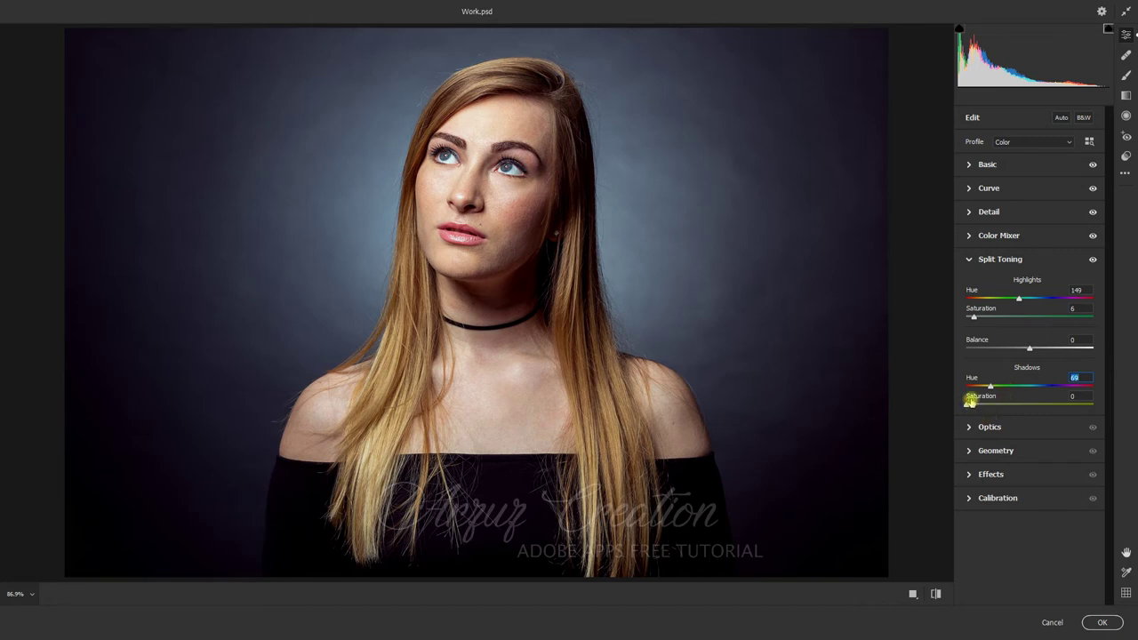
{"action": "left_click_drag", "start_coordinate": [970, 401], "coordinate": [973, 402]}
{"action": "left_click", "coordinate": [968, 259]}
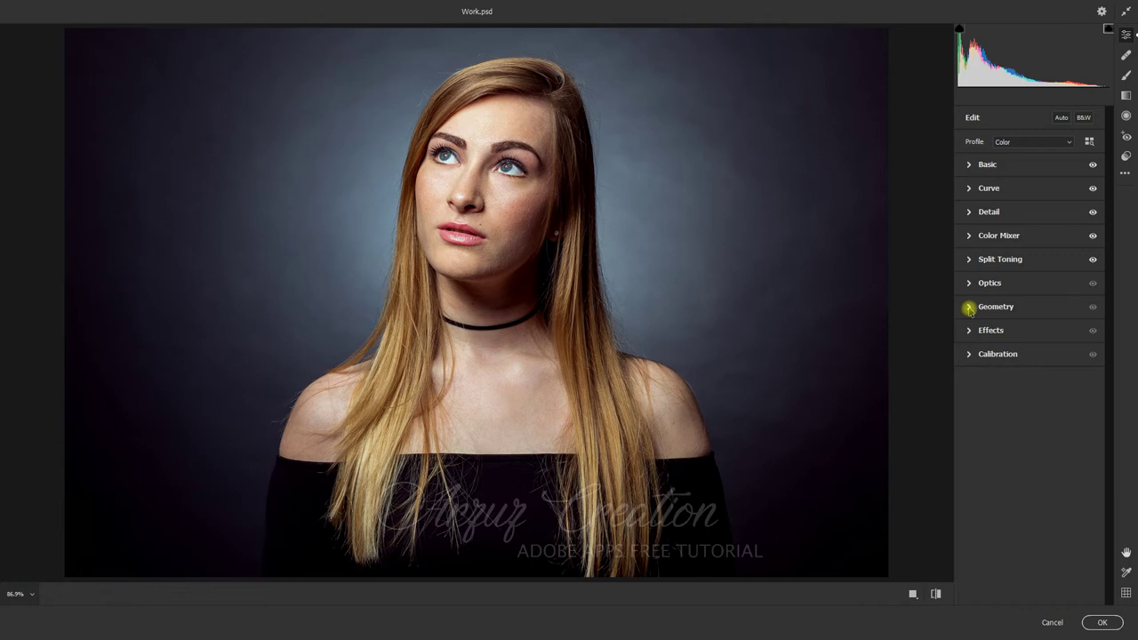
Add an Effects vignette with Amount -5, Midpoint 62 and Roundness -69
{"action": "left_click", "coordinate": [969, 282]}
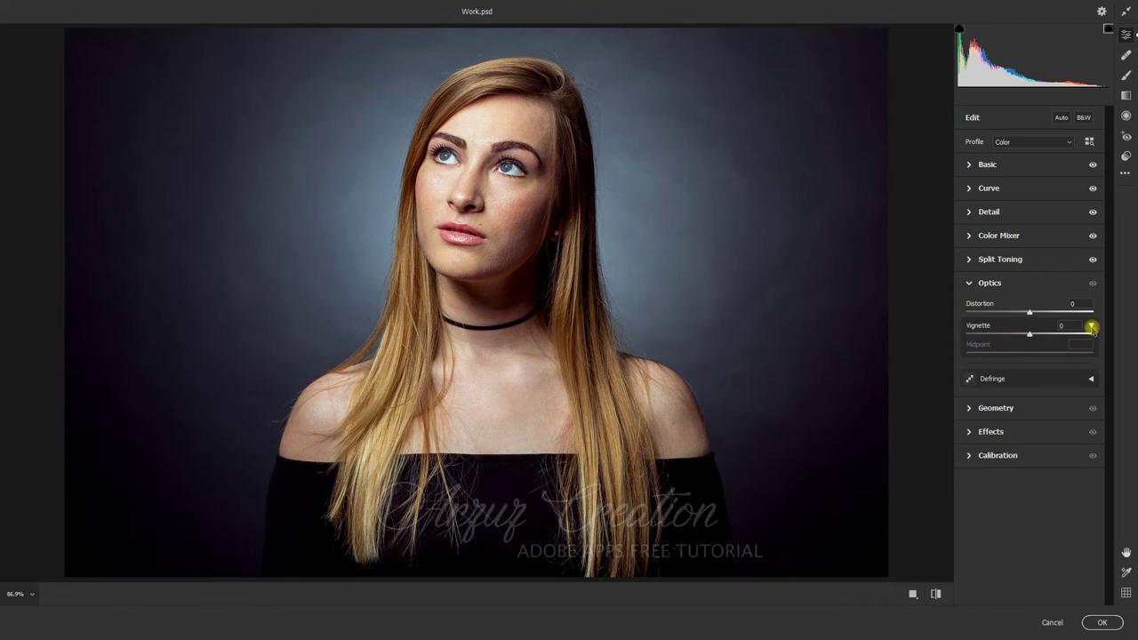
{"action": "left_click", "coordinate": [969, 283]}
{"action": "left_click", "coordinate": [968, 329]}
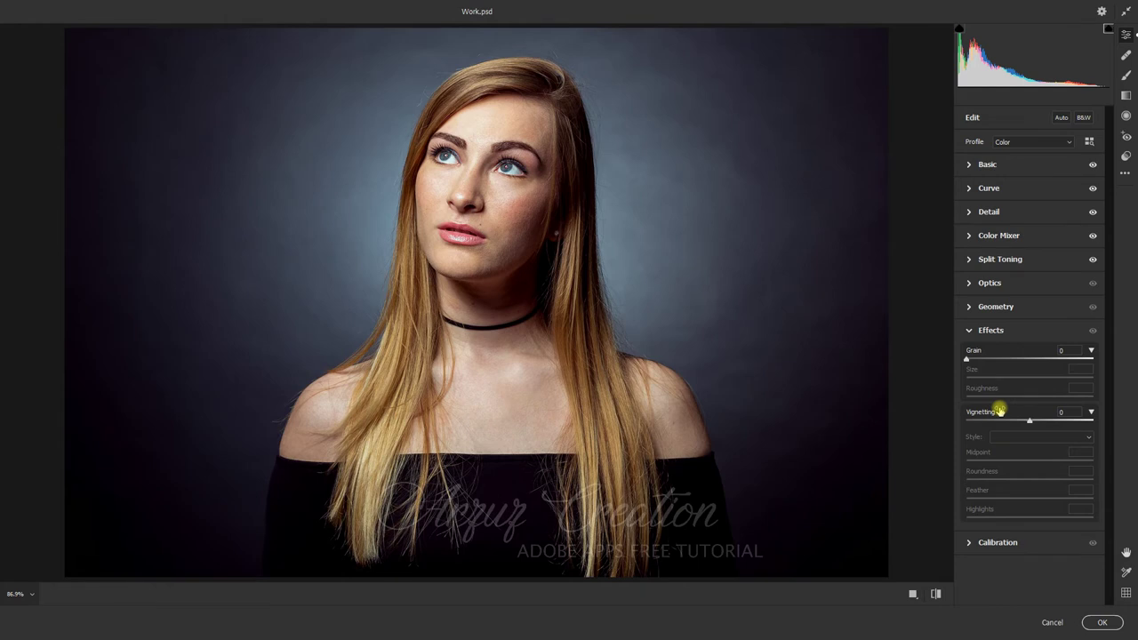
{"action": "left_click_drag", "start_coordinate": [999, 409], "coordinate": [997, 410]}
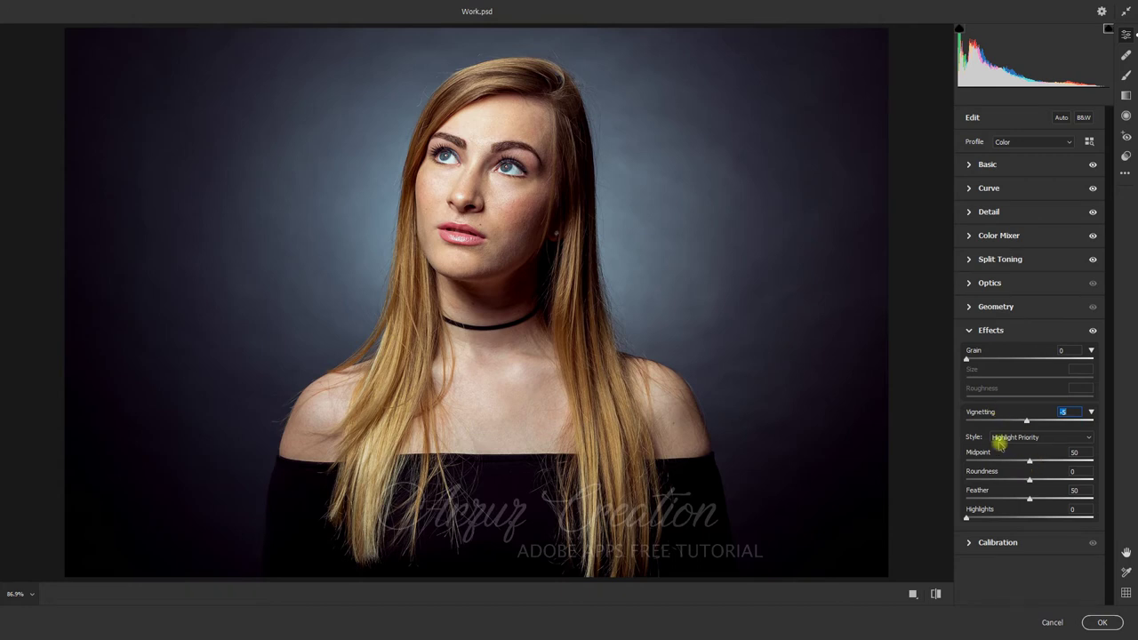
{"action": "left_click_drag", "start_coordinate": [968, 451], "coordinate": [996, 453]}
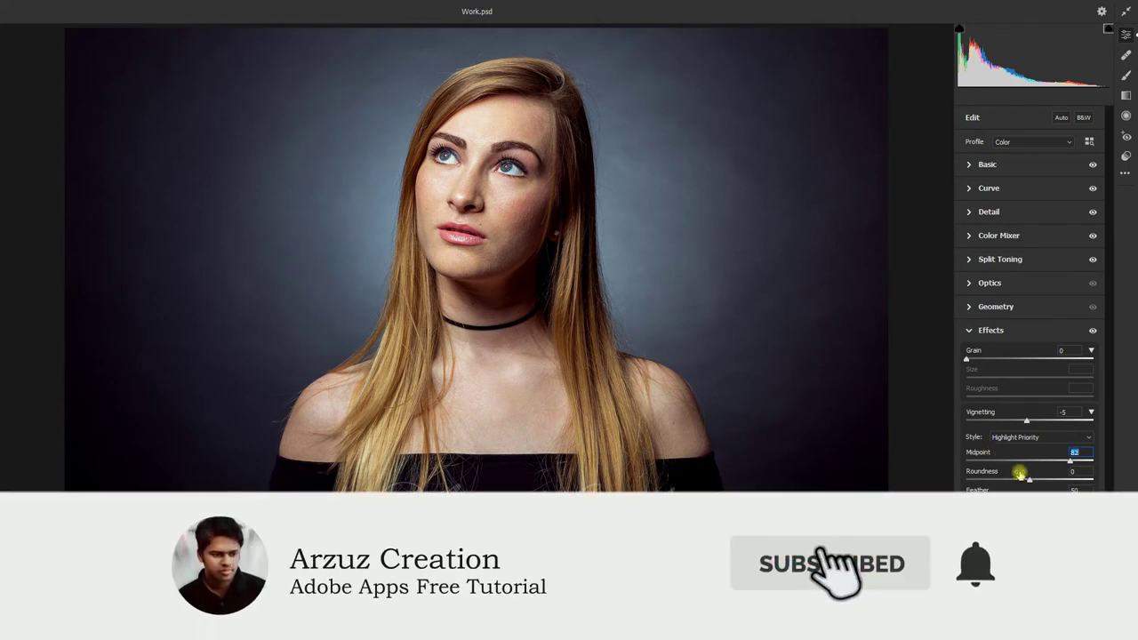
{"action": "left_click_drag", "start_coordinate": [1016, 471], "coordinate": [980, 475]}
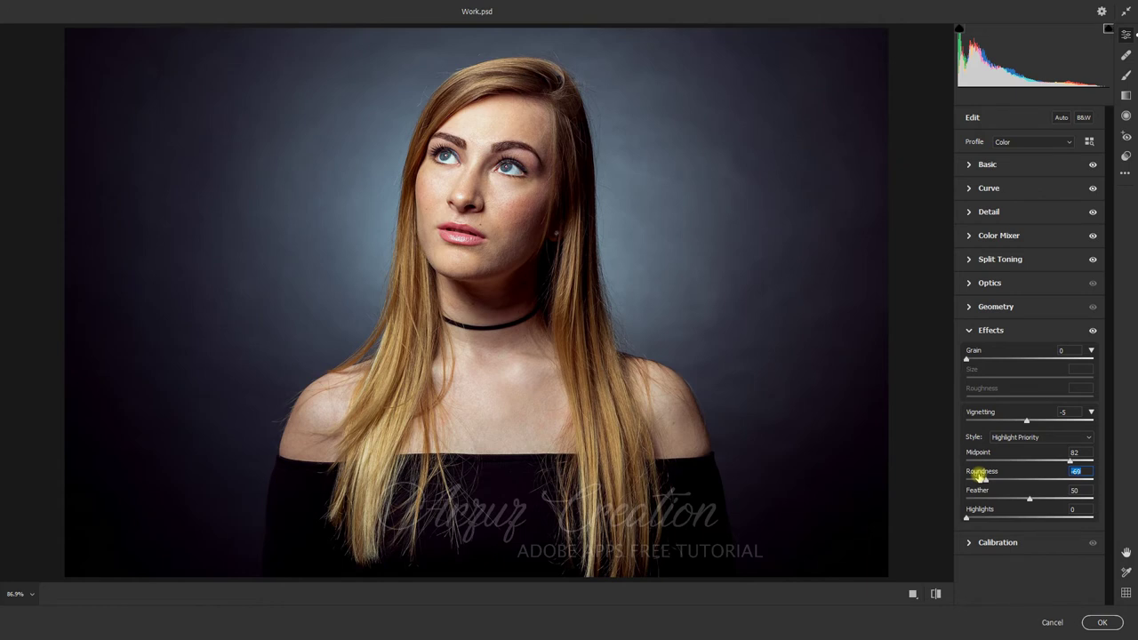
{"action": "left_click", "coordinate": [1083, 471]}
{"action": "left_click", "coordinate": [971, 332]}
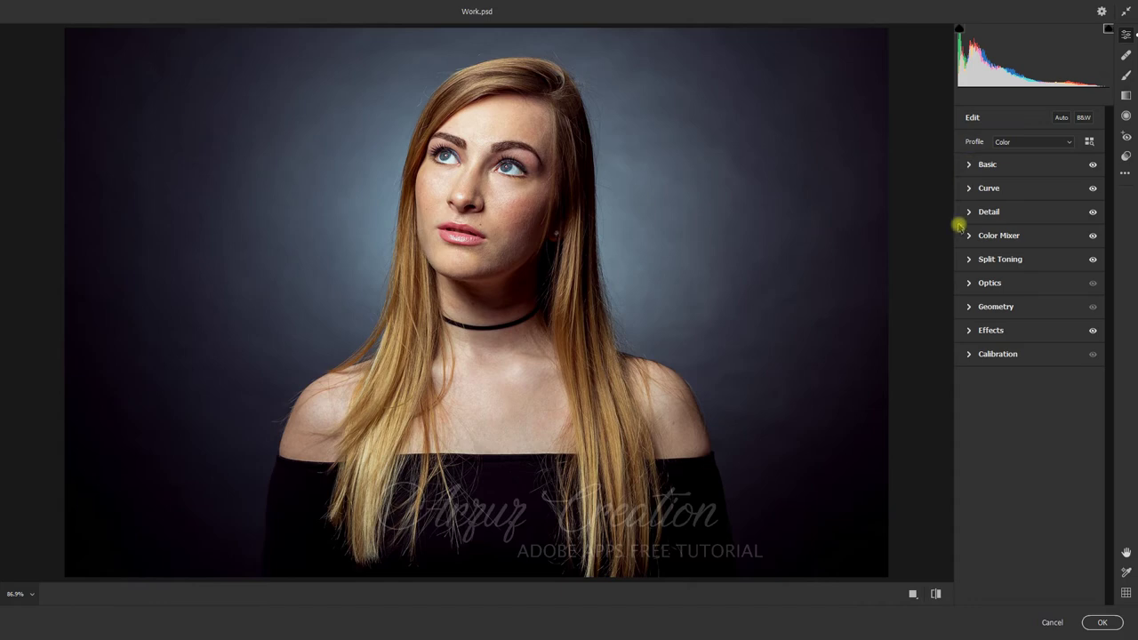
Review Before/After side by side at 100% and fit view, then commit the Camera Raw edits
{"action": "left_click", "coordinate": [912, 595]}
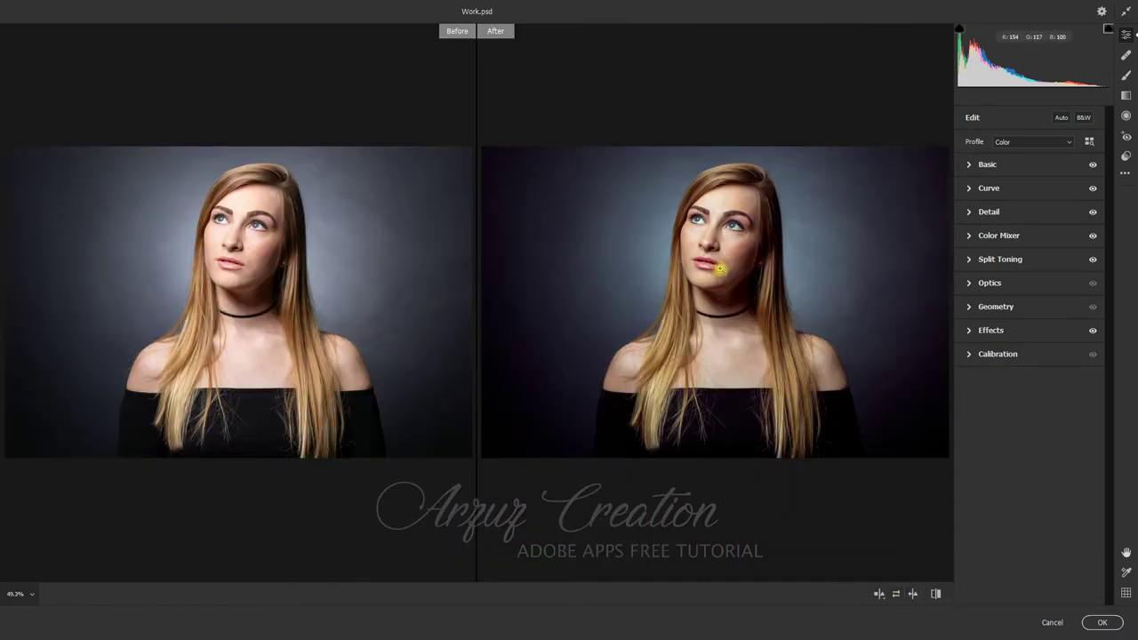
{"action": "left_click", "coordinate": [720, 268]}
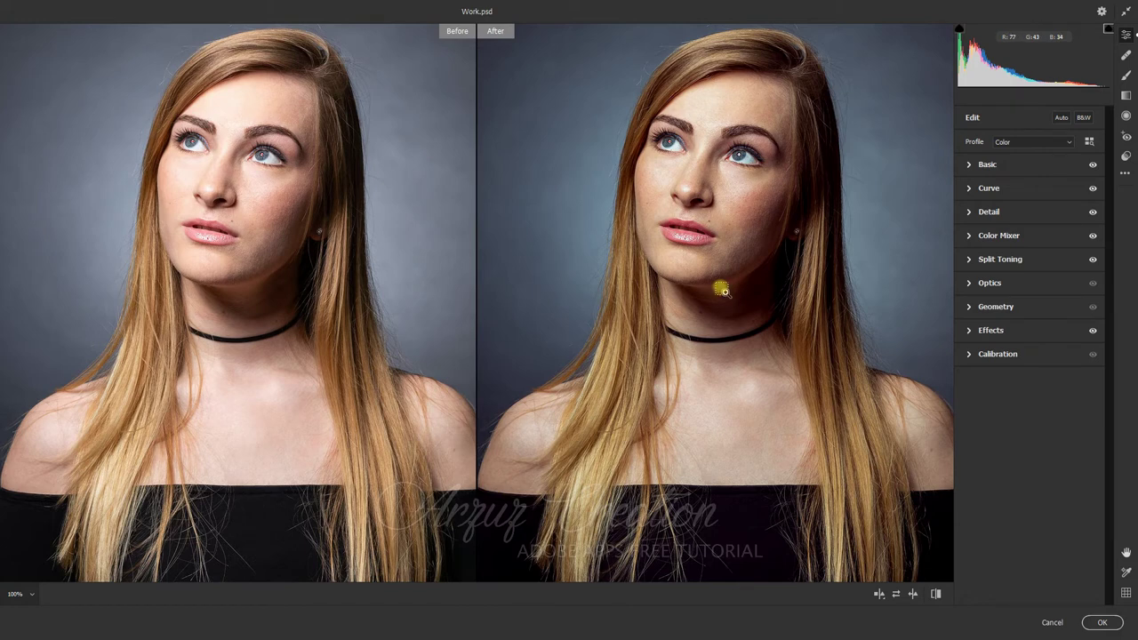
{"action": "left_click", "coordinate": [721, 288]}
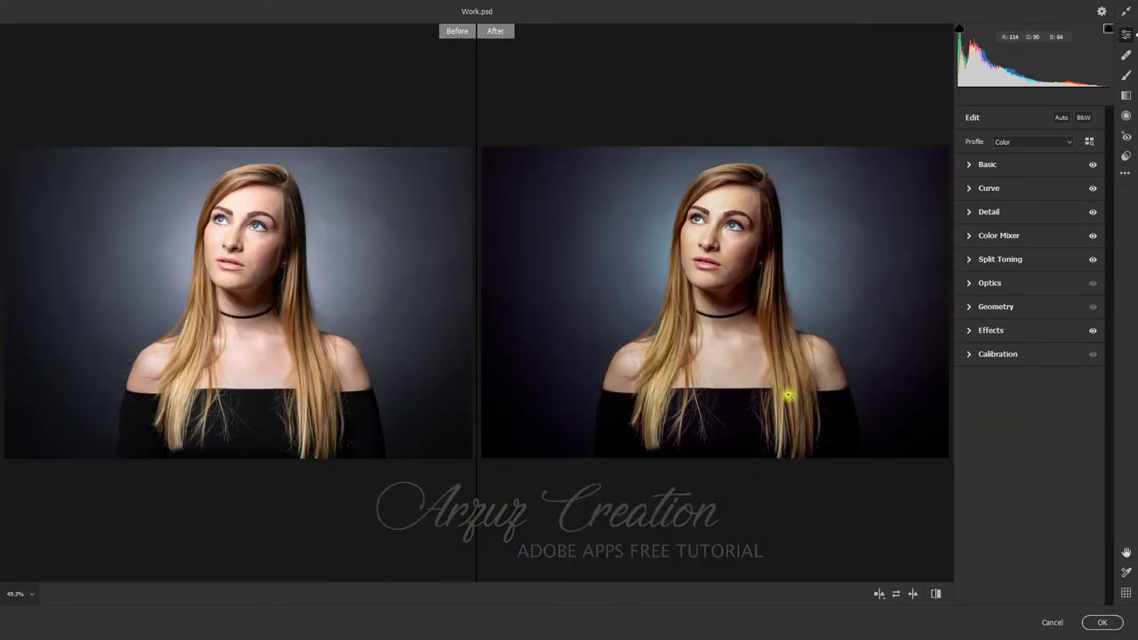
{"action": "left_click", "coordinate": [1102, 623]}
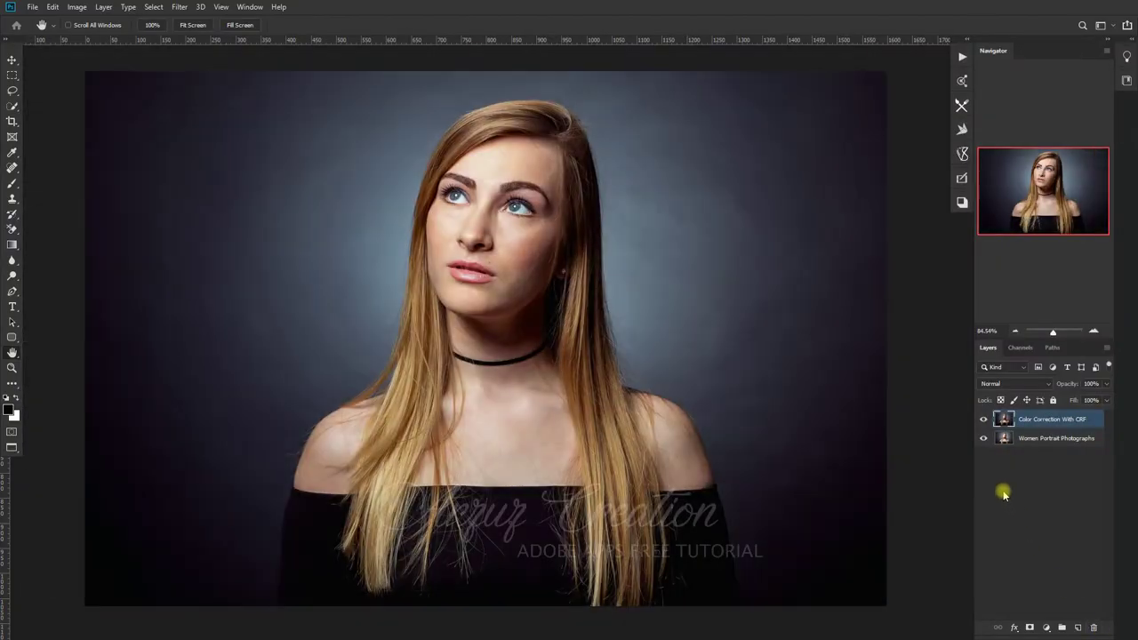
{"action": "left_click", "coordinate": [983, 420]}
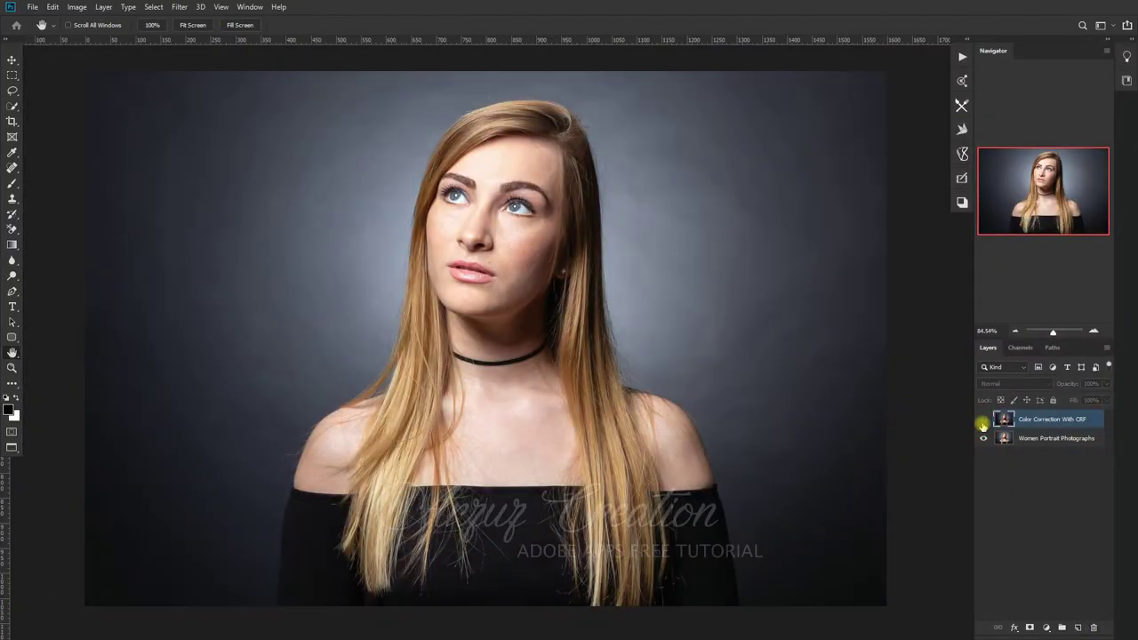
{"action": "left_click", "coordinate": [983, 419]}
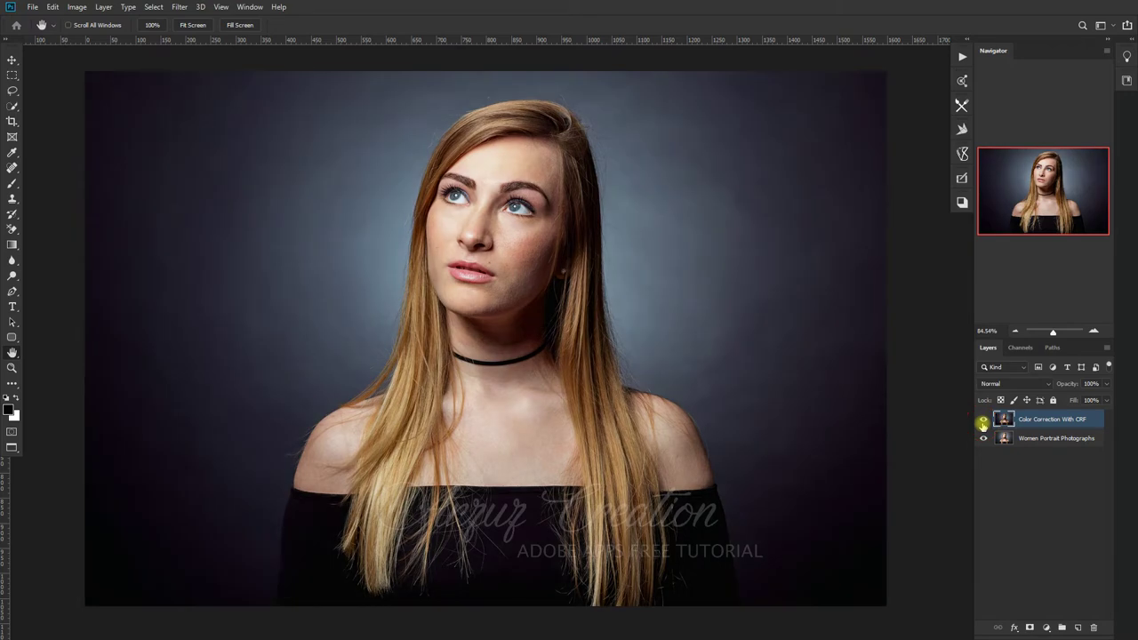
{"action": "left_click", "coordinate": [983, 419]}
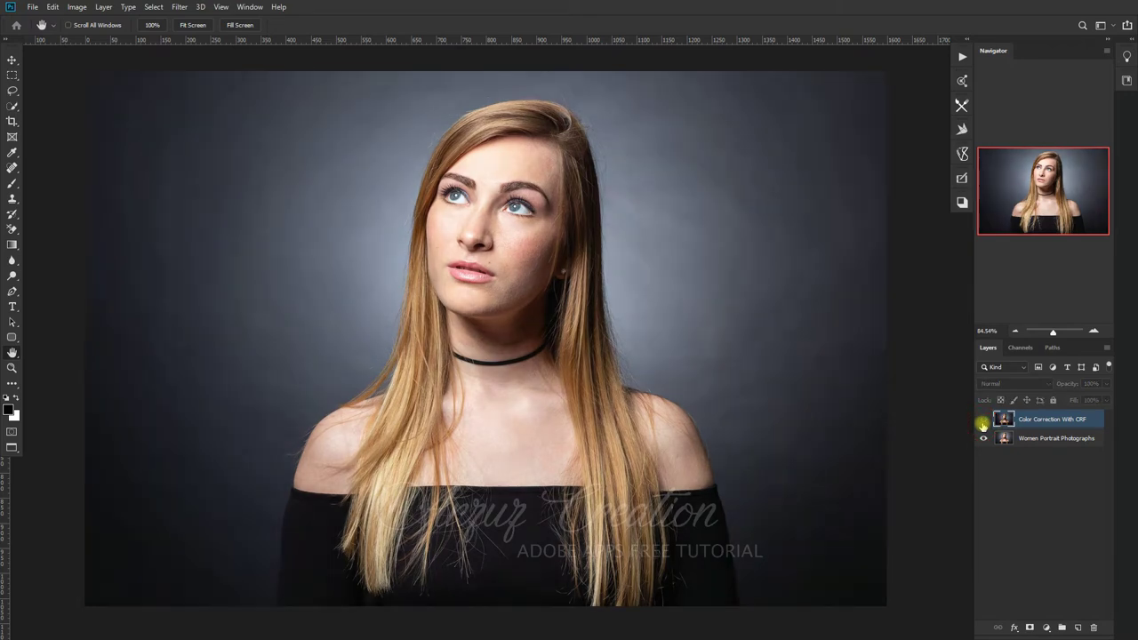
{"action": "left_click", "coordinate": [983, 421]}
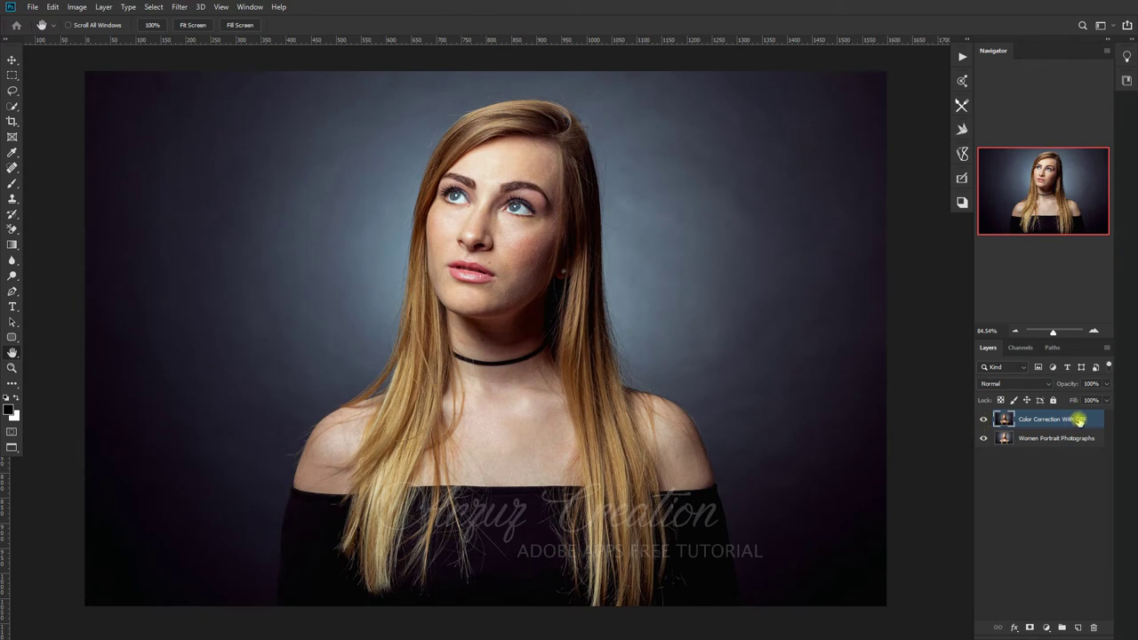
Duplicate Color Correction With CRF and name the copy 'Face Spots Removing'
{"action": "left_click_drag", "start_coordinate": [1078, 420], "coordinate": [1076, 622]}
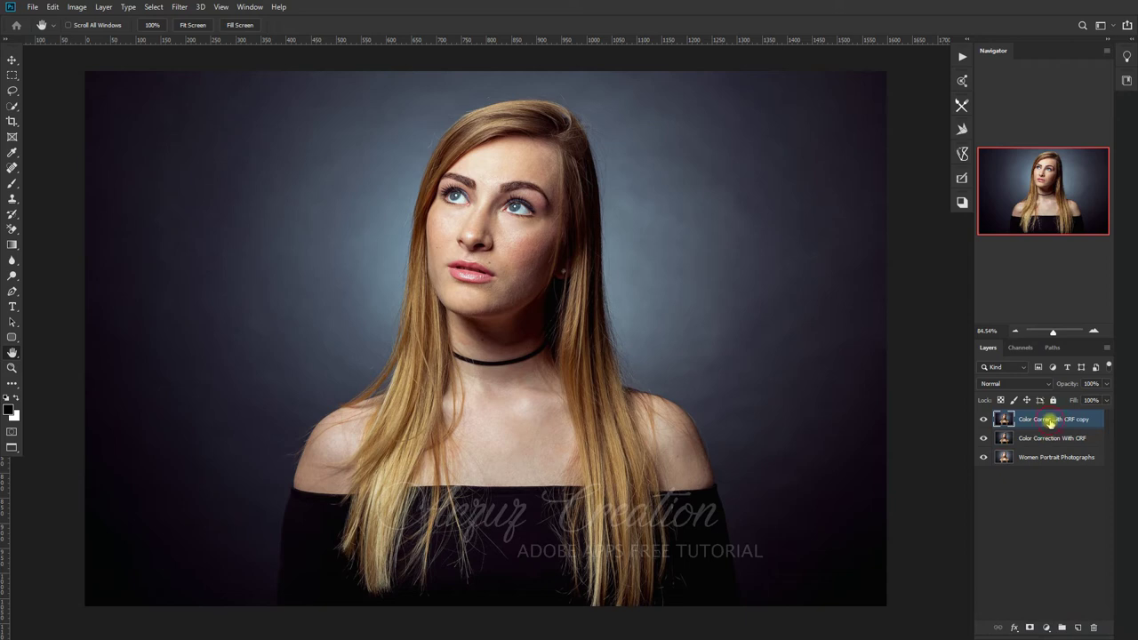
{"action": "double_click", "coordinate": [1049, 421]}
{"action": "type", "text": "Fa"}
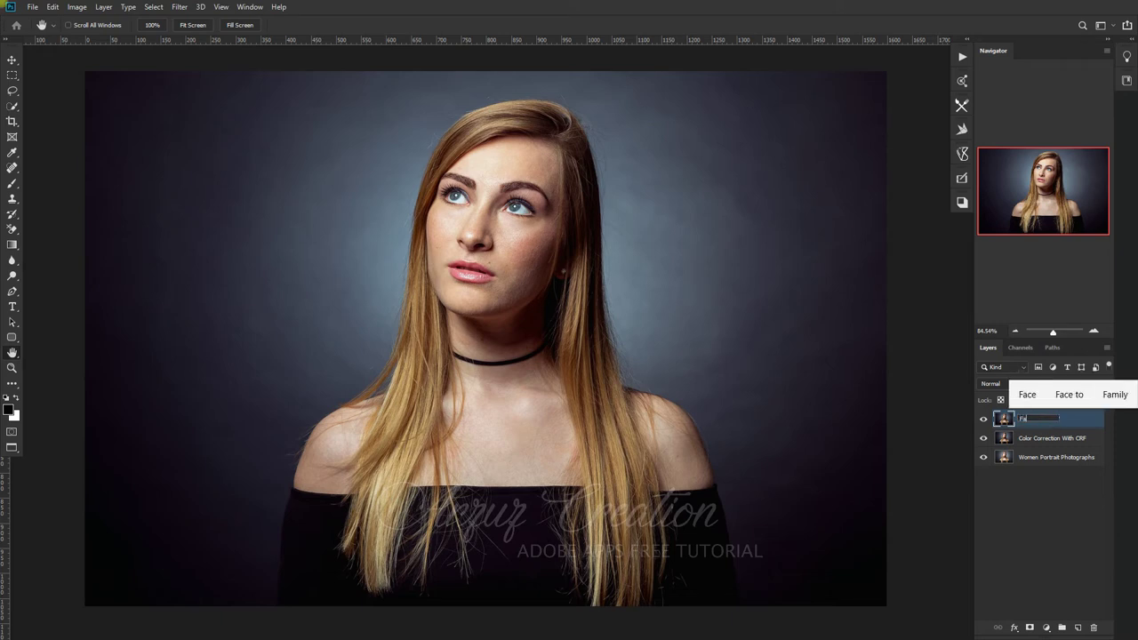
{"action": "type", "text": "ce"}
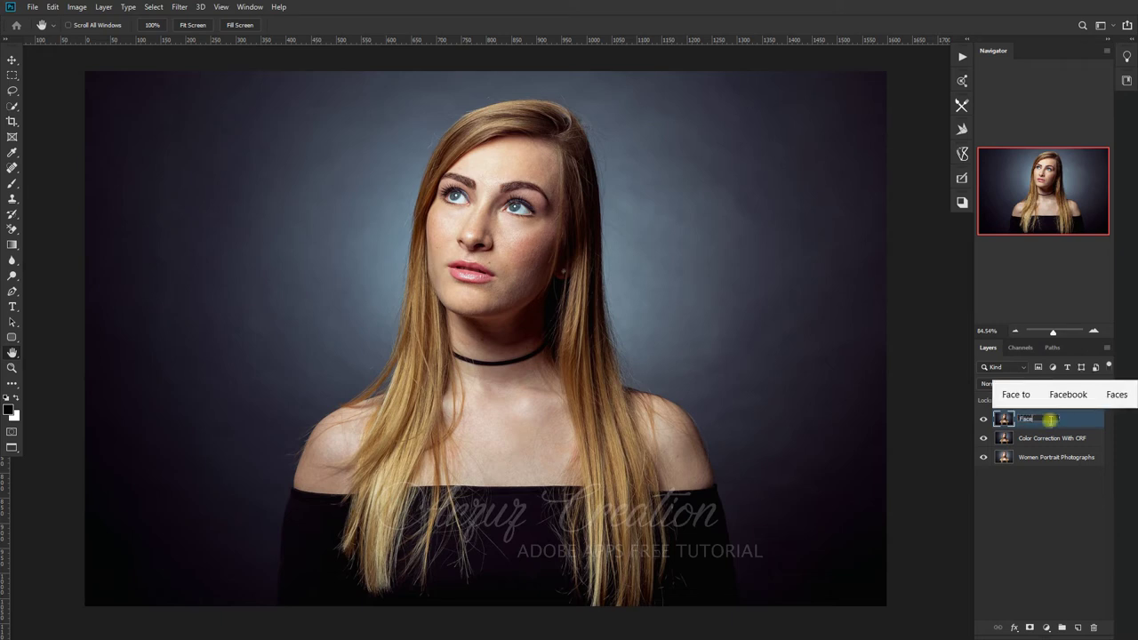
{"action": "type", "text": " S"}
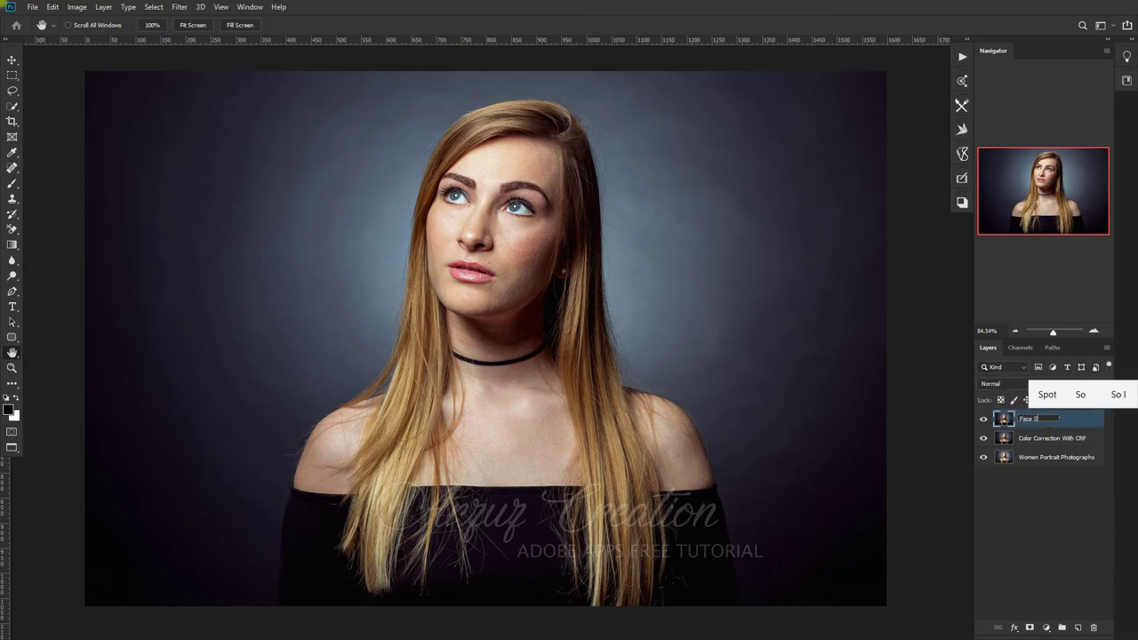
{"action": "type", "text": "pot"}
{"action": "type", "text": "s"}
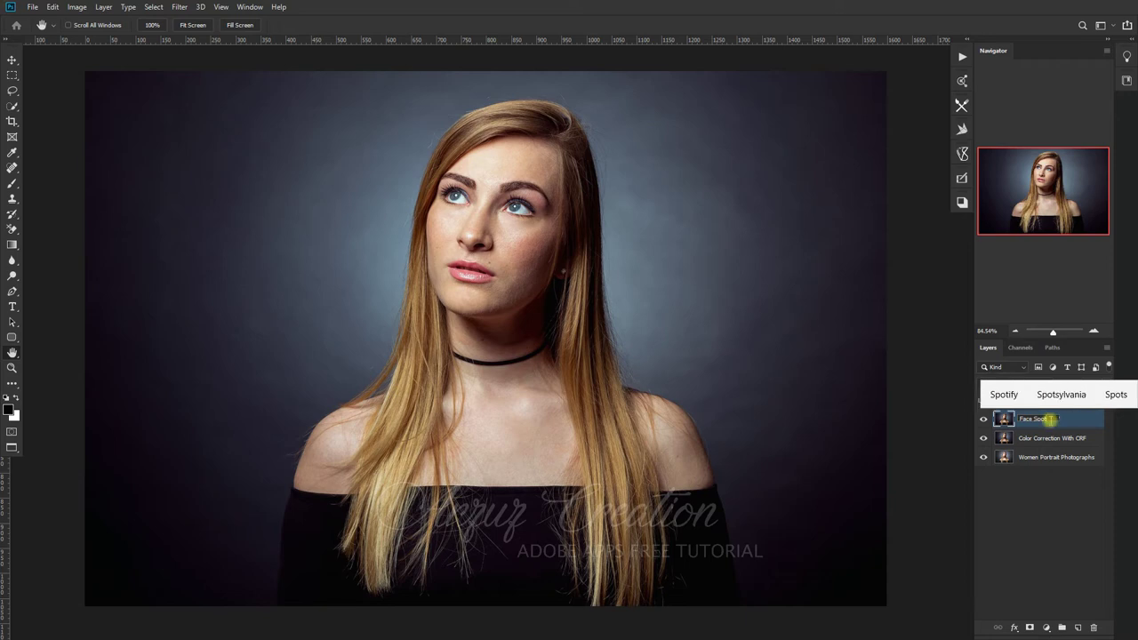
{"action": "type", "text": " Re"}
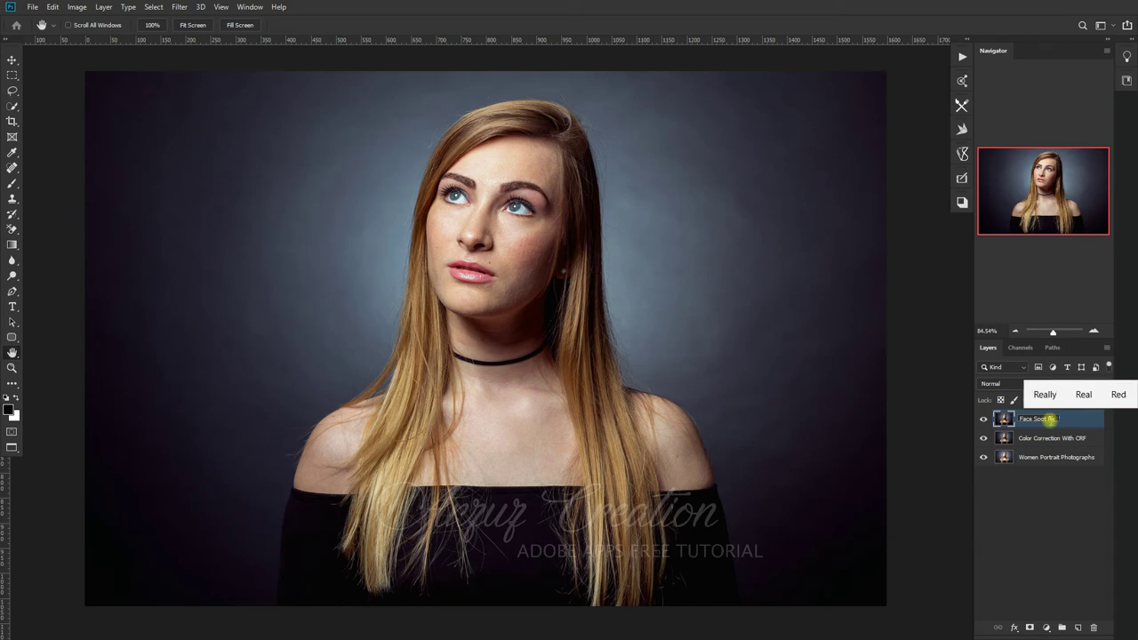
{"action": "type", "text": "movin"}
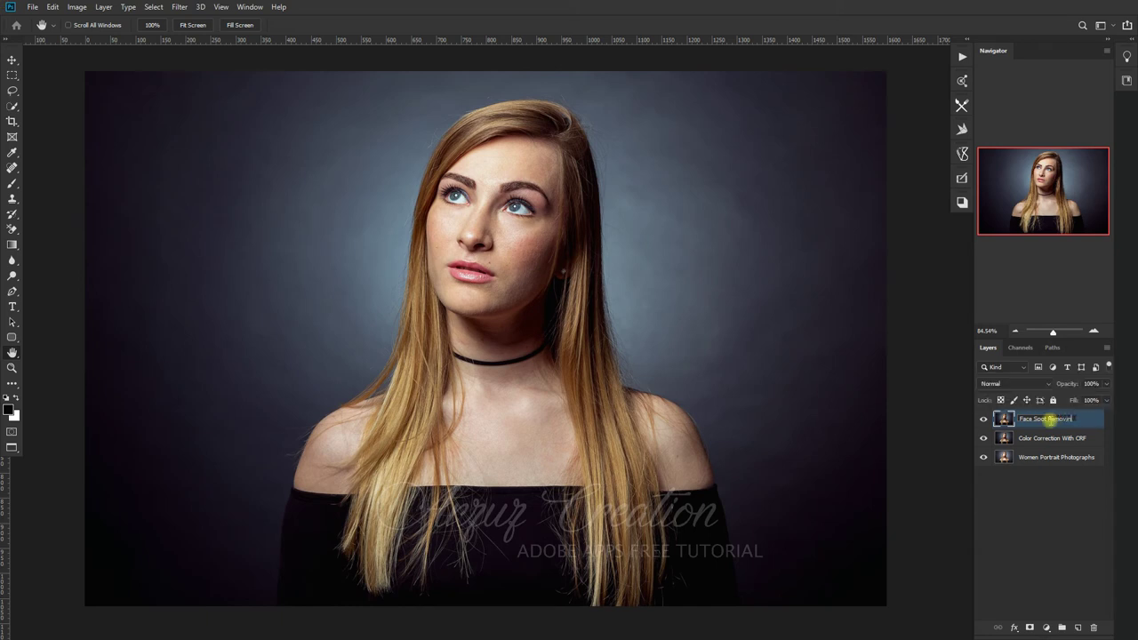
{"action": "type", "text": "g"}
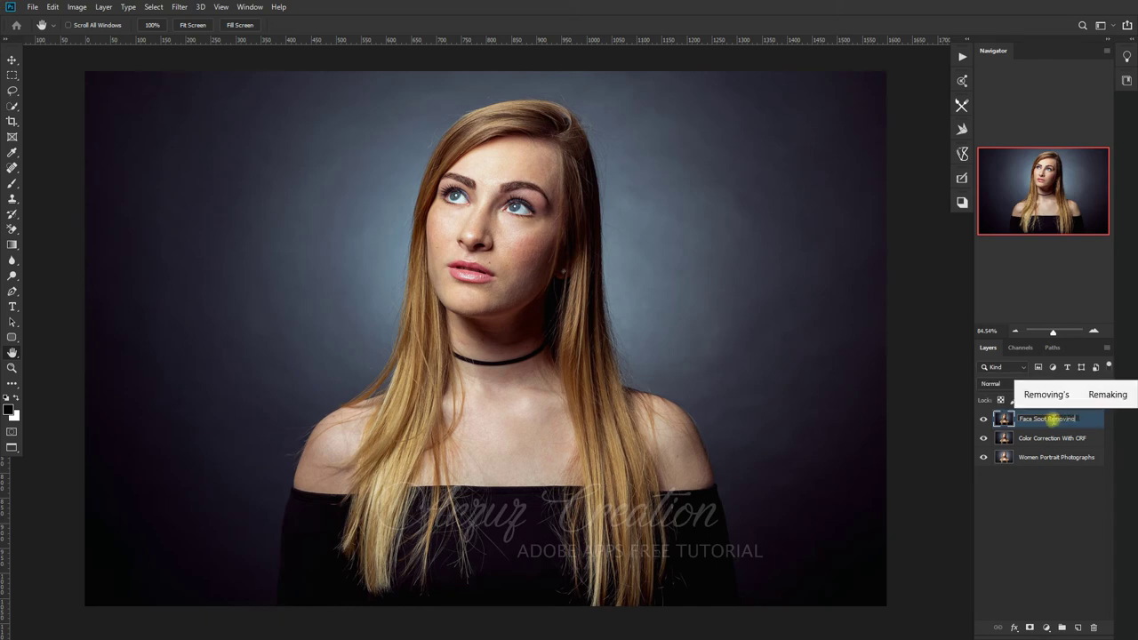
{"action": "left_click", "coordinate": [1094, 423]}
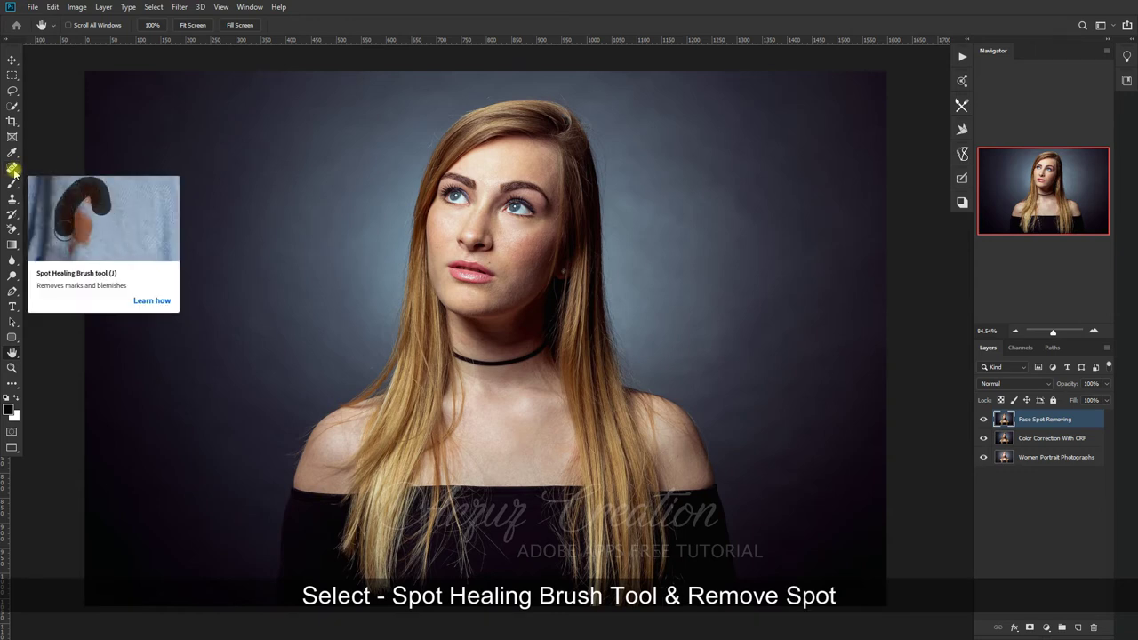
Select the Spot Healing Brush at 12 px size and zoom in on the face
{"action": "left_click", "coordinate": [13, 170]}
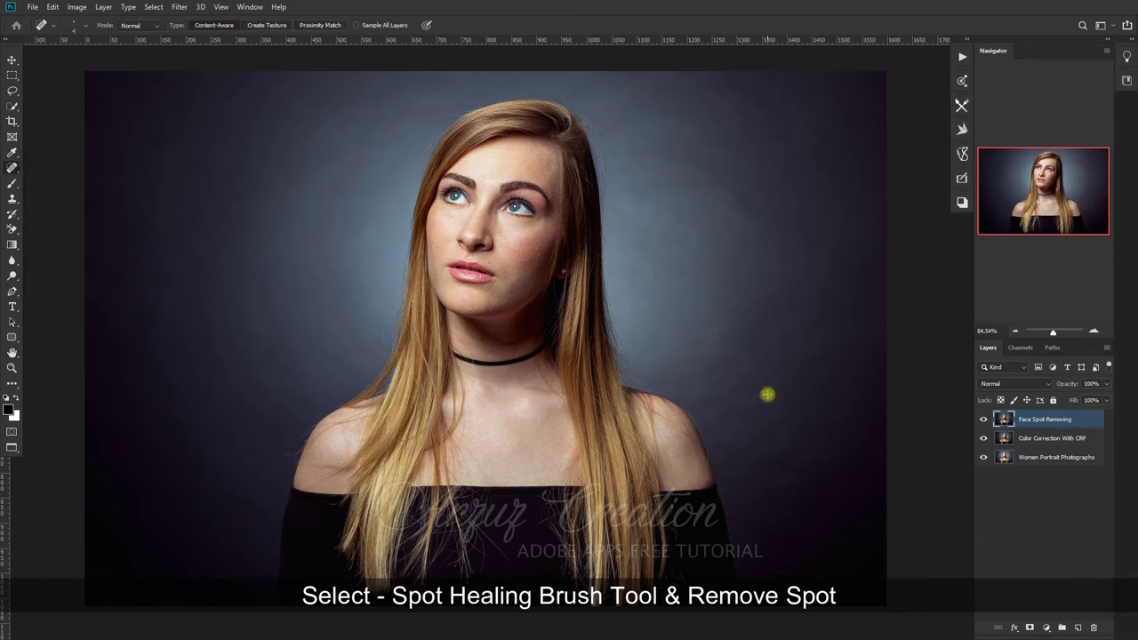
{"action": "right_click", "coordinate": [746, 351]}
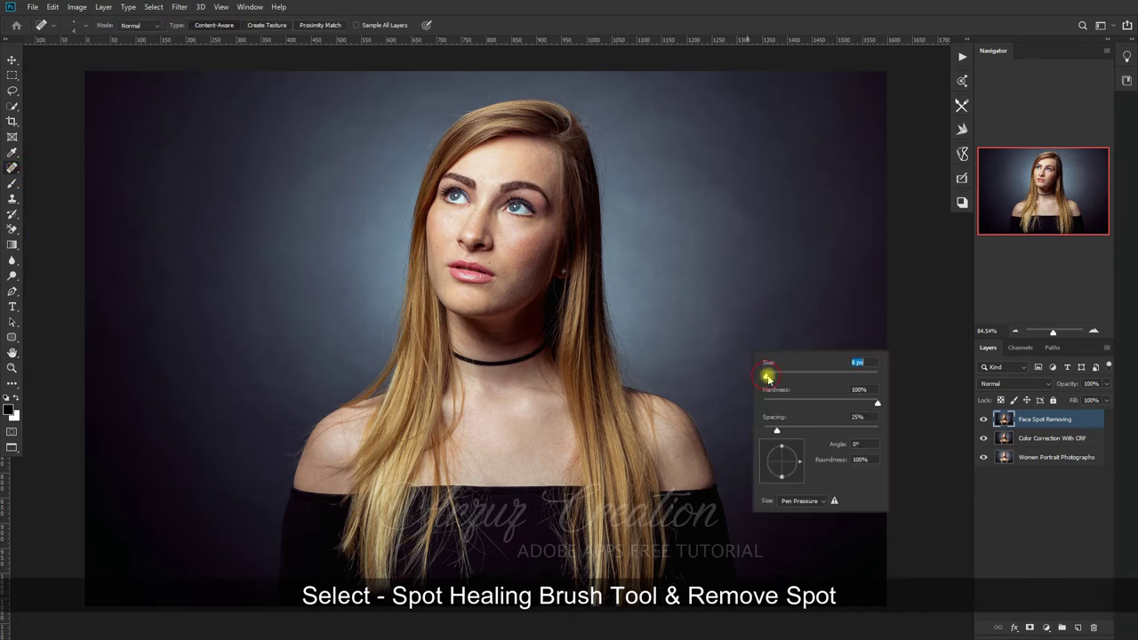
{"action": "left_click_drag", "start_coordinate": [767, 377], "coordinate": [774, 378]}
{"action": "left_click", "coordinate": [544, 29]}
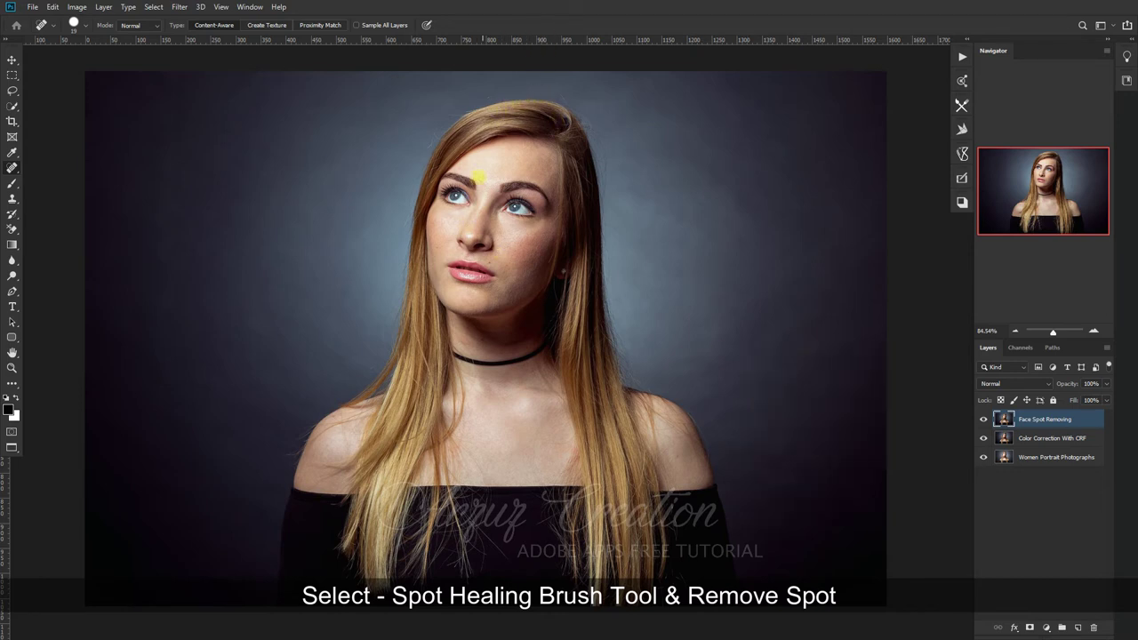
{"action": "scroll", "coordinate": [493, 231], "scroll_direction": "up", "scroll_amount": 1}
{"action": "scroll", "coordinate": [493, 231], "scroll_direction": "up", "scroll_amount": 2}
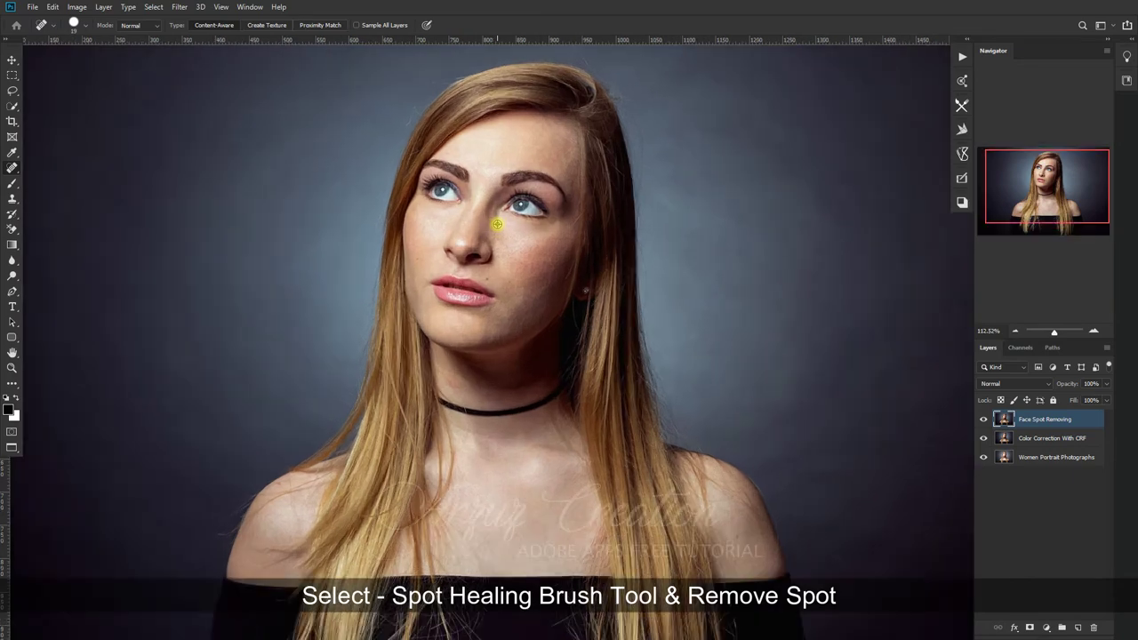
{"action": "scroll", "coordinate": [492, 230], "scroll_direction": "up", "scroll_amount": 1}
{"action": "scroll", "coordinate": [491, 230], "scroll_direction": "up", "scroll_amount": 1}
{"action": "scroll", "coordinate": [492, 229], "scroll_direction": "up", "scroll_amount": 1}
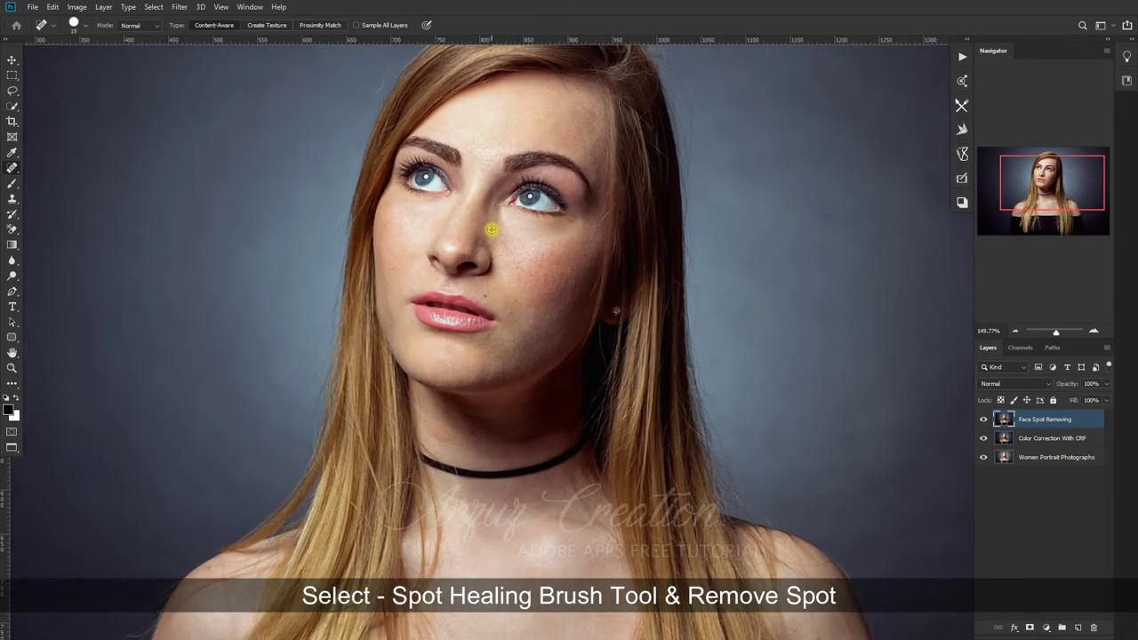
{"action": "scroll", "coordinate": [492, 229], "scroll_direction": "up", "scroll_amount": 1}
Shrink the brush and heal spots on the nose bridge, nose tip and nearby cheek
{"action": "left_click", "coordinate": [492, 229]}
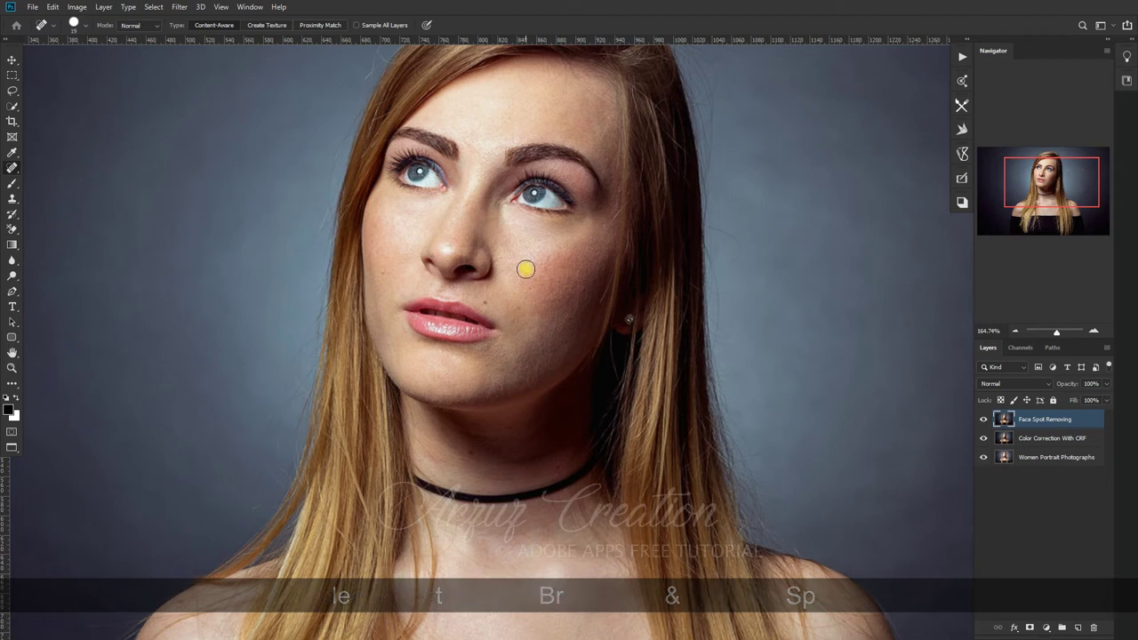
{"action": "key", "text": "bracketleft"}
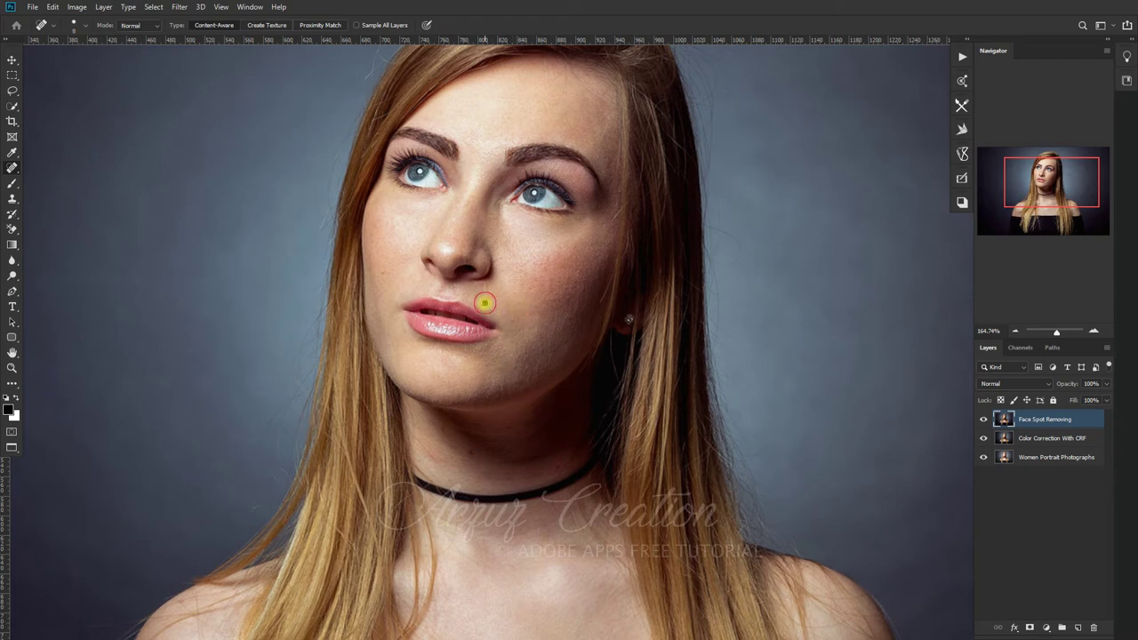
{"action": "left_click", "coordinate": [486, 287]}
{"action": "left_click", "coordinate": [463, 255]}
{"action": "left_click", "coordinate": [463, 247]}
{"action": "left_click", "coordinate": [535, 280]}
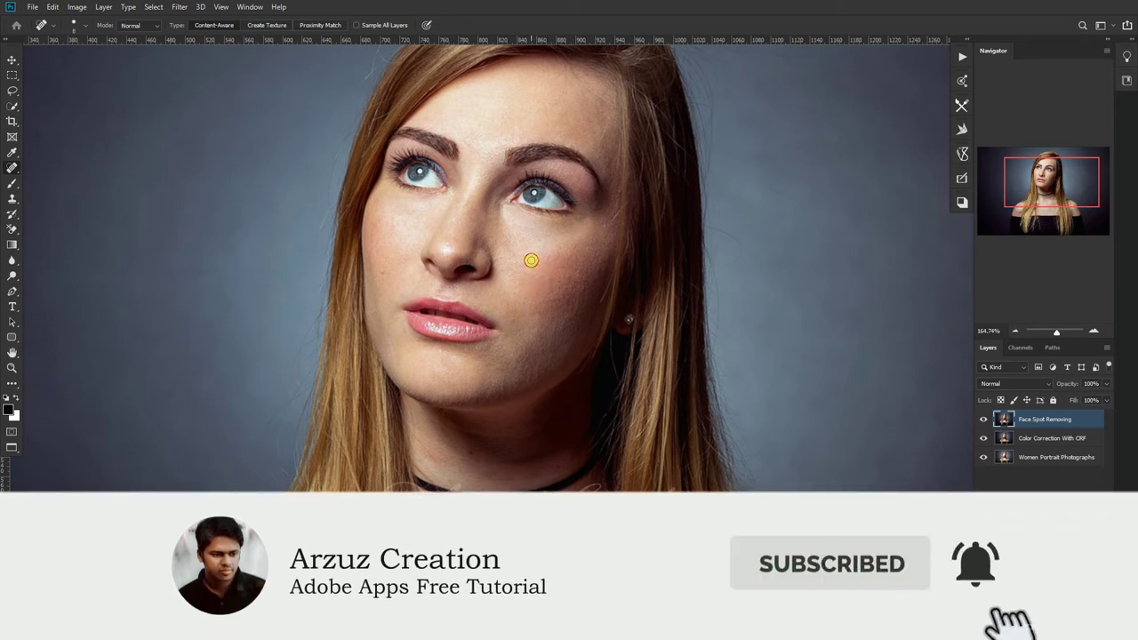
{"action": "left_click", "coordinate": [518, 260]}
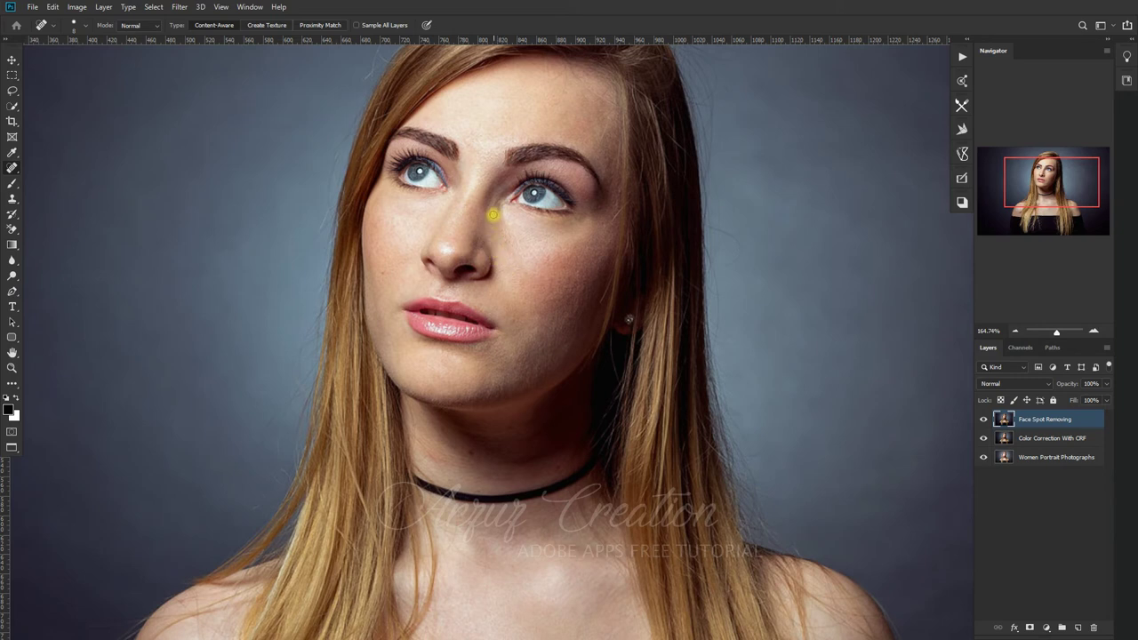
{"action": "left_click", "coordinate": [467, 207]}
{"action": "left_click", "coordinate": [494, 238]}
Heal blemishes above the upper lip and across the left cheek below the eye
{"action": "left_click", "coordinate": [406, 292]}
{"action": "left_click", "coordinate": [400, 281]}
{"action": "left_click", "coordinate": [388, 263]}
{"action": "left_click", "coordinate": [376, 233]}
{"action": "left_click", "coordinate": [381, 220]}
{"action": "left_click", "coordinate": [382, 211]}
{"action": "left_click", "coordinate": [395, 218]}
{"action": "left_click_drag", "start_coordinate": [399, 237], "coordinate": [393, 226]}
{"action": "left_click_drag", "start_coordinate": [394, 234], "coordinate": [392, 226]}
{"action": "left_click", "coordinate": [394, 226]}
Heal spots near the lower lip and across the right cheek
{"action": "left_click", "coordinate": [486, 347]}
{"action": "left_click", "coordinate": [513, 318]}
{"action": "left_click", "coordinate": [548, 286]}
{"action": "left_click", "coordinate": [545, 282]}
{"action": "left_click", "coordinate": [533, 268]}
{"action": "left_click", "coordinate": [522, 274]}
{"action": "left_click", "coordinate": [557, 252]}
{"action": "left_click", "coordinate": [545, 243]}
{"action": "left_click", "coordinate": [530, 255]}
{"action": "left_click", "coordinate": [513, 245]}
{"action": "left_click", "coordinate": [533, 330]}
Heal spots on the right cheek, by the right eye, above the brow and forehead
{"action": "left_click", "coordinate": [550, 294]}
{"action": "left_click", "coordinate": [569, 279]}
{"action": "left_click", "coordinate": [610, 229]}
{"action": "left_click", "coordinate": [602, 140]}
{"action": "left_click", "coordinate": [561, 116]}
{"action": "left_click_drag", "start_coordinate": [546, 118], "coordinate": [555, 107]}
{"action": "left_click", "coordinate": [546, 108]}
{"action": "left_click", "coordinate": [534, 106]}
{"action": "left_click", "coordinate": [506, 119]}
Heal blemishes on the left brow, between the brows, nose top and upper forehead
{"action": "left_click", "coordinate": [442, 112]}
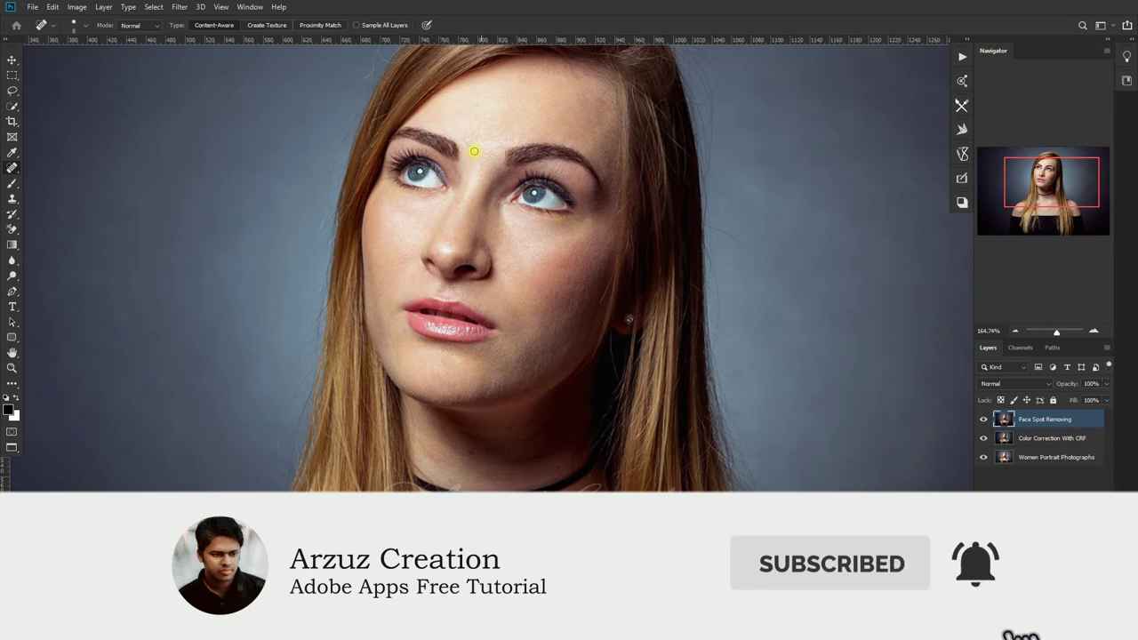
{"action": "left_click", "coordinate": [468, 146]}
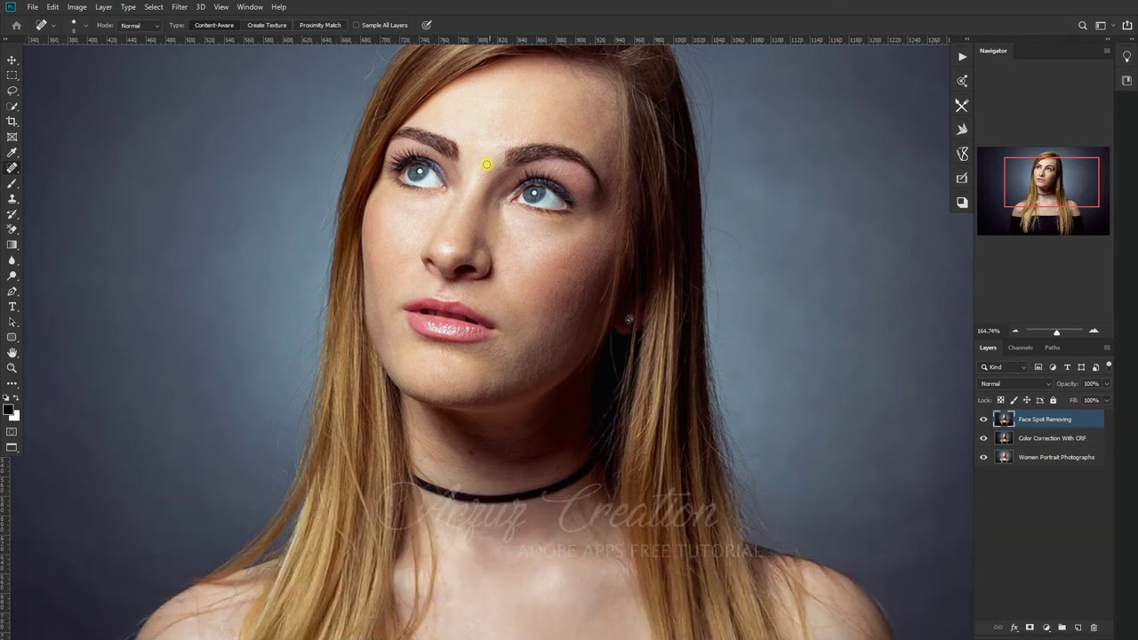
{"action": "left_click", "coordinate": [482, 181]}
{"action": "left_click", "coordinate": [487, 153]}
{"action": "left_click", "coordinate": [479, 129]}
{"action": "left_click", "coordinate": [516, 133]}
{"action": "left_click", "coordinate": [499, 151]}
{"action": "left_click", "coordinate": [489, 159]}
{"action": "left_click", "coordinate": [554, 98]}
{"action": "left_click", "coordinate": [555, 72]}
{"action": "left_click", "coordinate": [525, 66]}
Heal remaining spots around the lip corners, jaw, neck and cheek
{"action": "left_click", "coordinate": [549, 298]}
{"action": "left_click", "coordinate": [415, 342]}
{"action": "left_click", "coordinate": [406, 334]}
{"action": "left_click", "coordinate": [389, 332]}
{"action": "left_click", "coordinate": [509, 431]}
{"action": "left_click", "coordinate": [505, 375]}
{"action": "left_click", "coordinate": [495, 358]}
{"action": "left_click", "coordinate": [568, 317]}
{"action": "left_click", "coordinate": [558, 314]}
{"action": "left_click", "coordinate": [984, 420]}
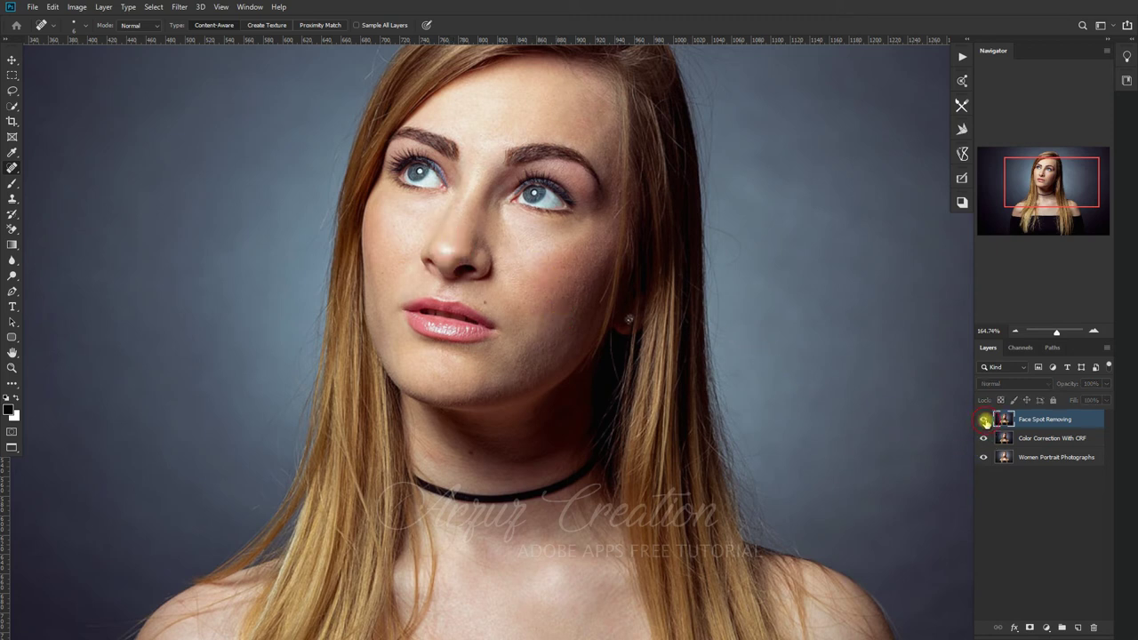
{"action": "left_click", "coordinate": [984, 420]}
{"action": "left_click", "coordinate": [984, 421]}
{"action": "left_click", "coordinate": [983, 420]}
{"action": "left_click", "coordinate": [984, 420]}
{"action": "left_click", "coordinate": [984, 420]}
{"action": "left_click", "coordinate": [984, 421]}
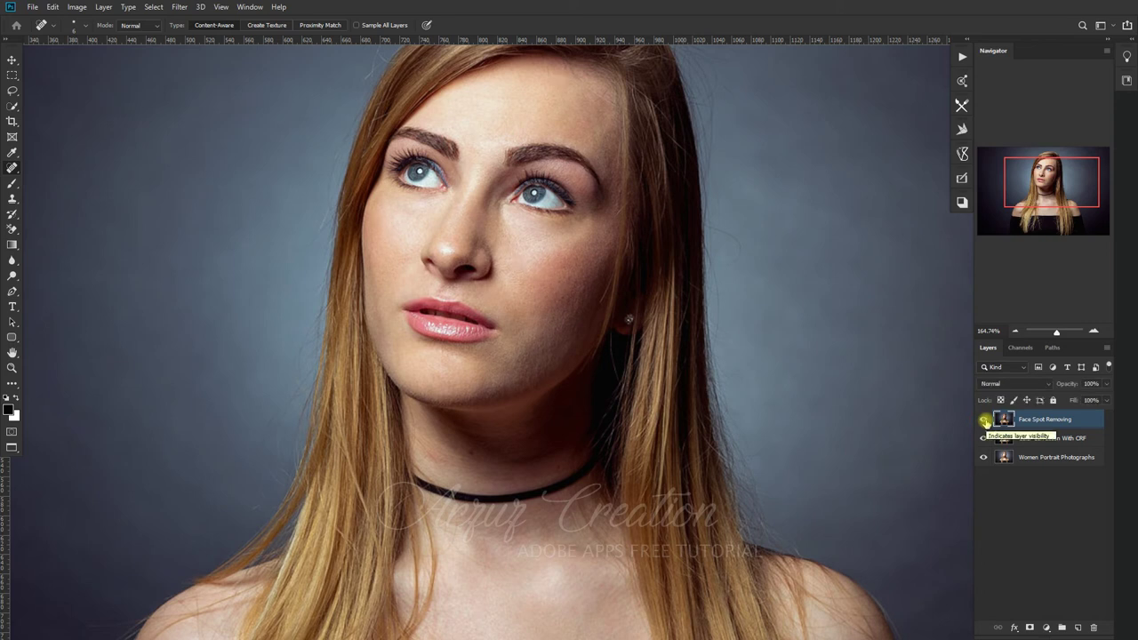
{"action": "left_click", "coordinate": [984, 420]}
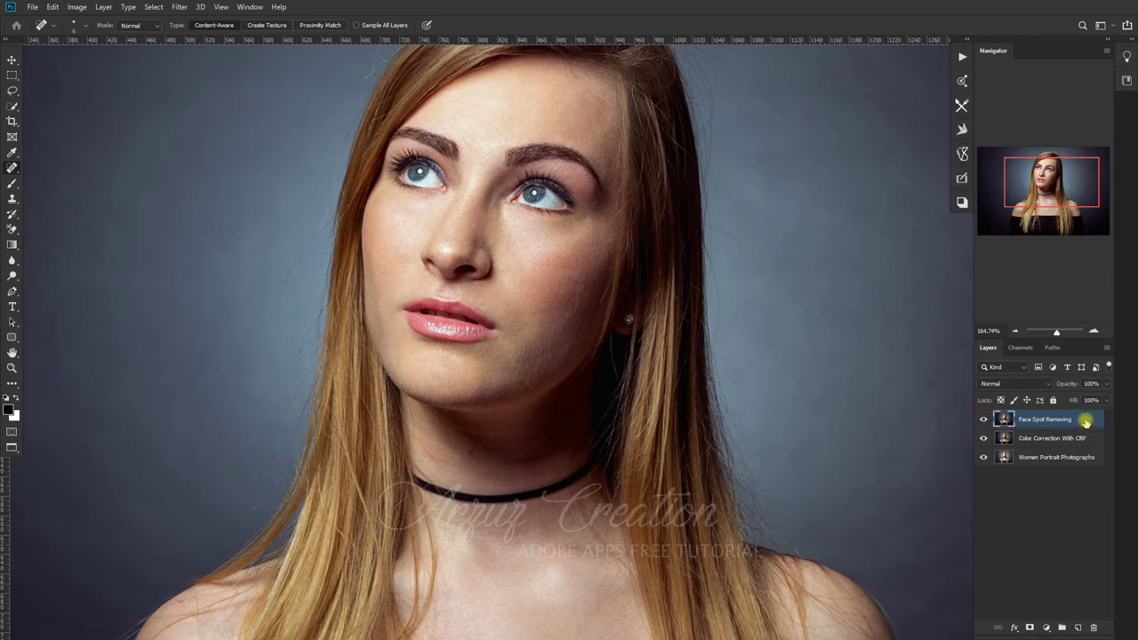
Duplicate Face Spot Removing and rename the copy 'Face Retouching'
{"action": "left_click_drag", "start_coordinate": [1085, 421], "coordinate": [1078, 626]}
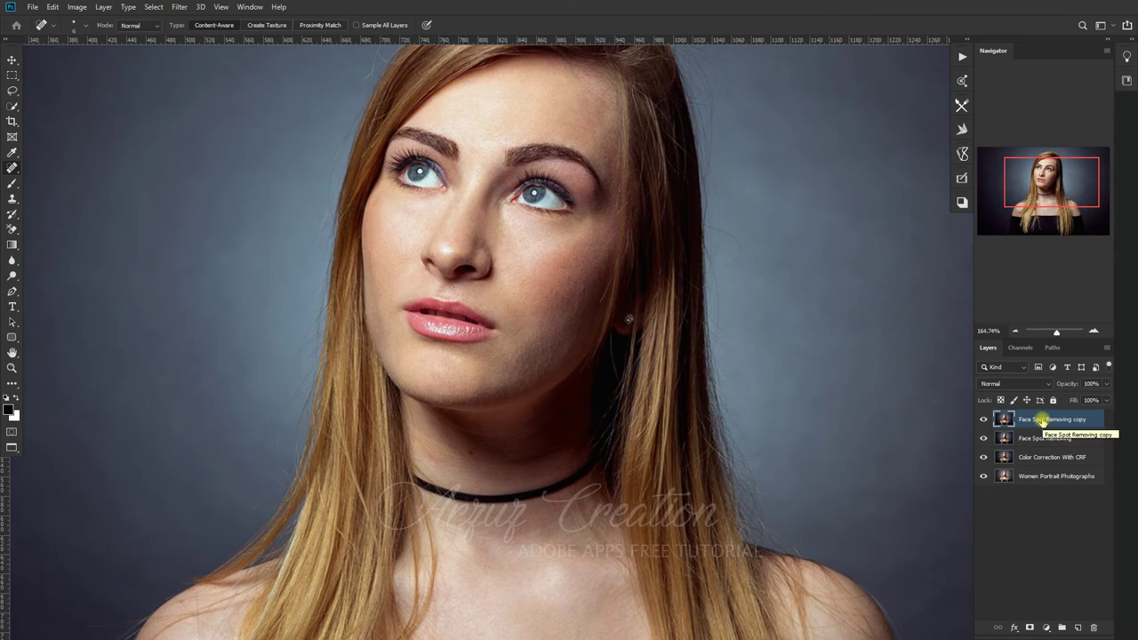
{"action": "left_click", "coordinate": [1041, 421]}
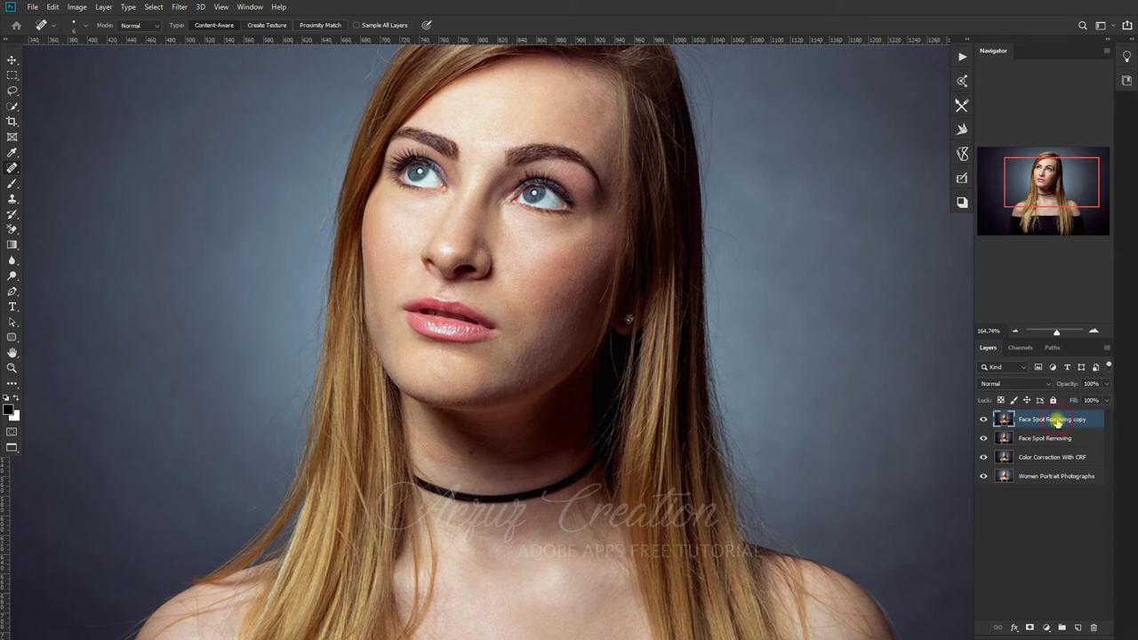
{"action": "double_click", "coordinate": [1056, 419]}
{"action": "type", "text": "Face"}
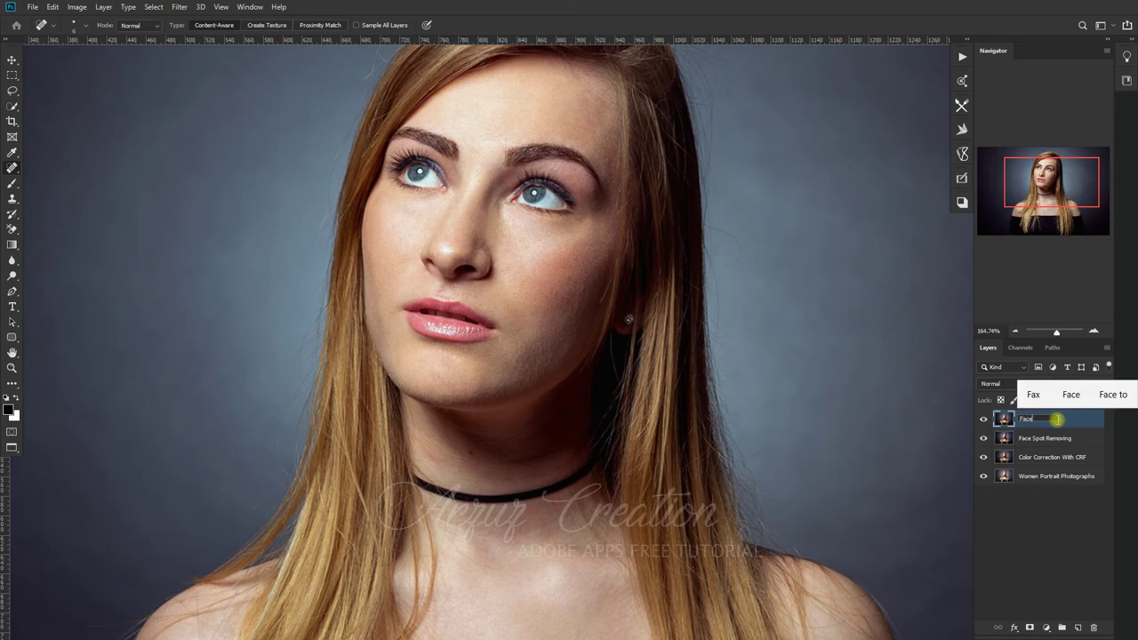
{"action": "type", "text": " R"}
{"action": "type", "text": "e"}
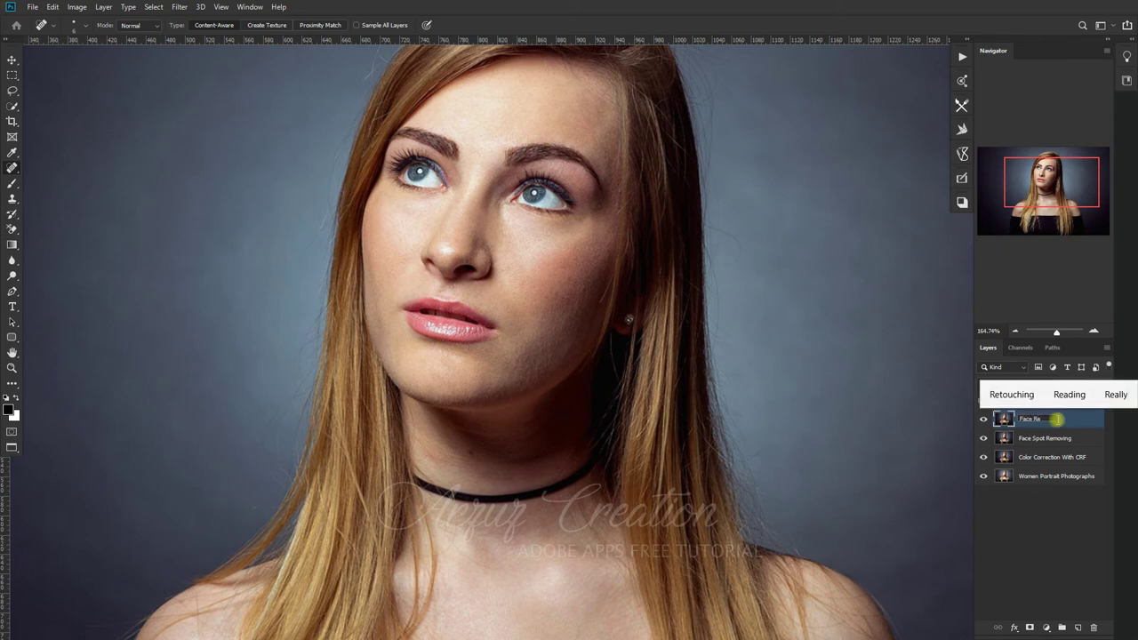
{"action": "type", "text": "tou"}
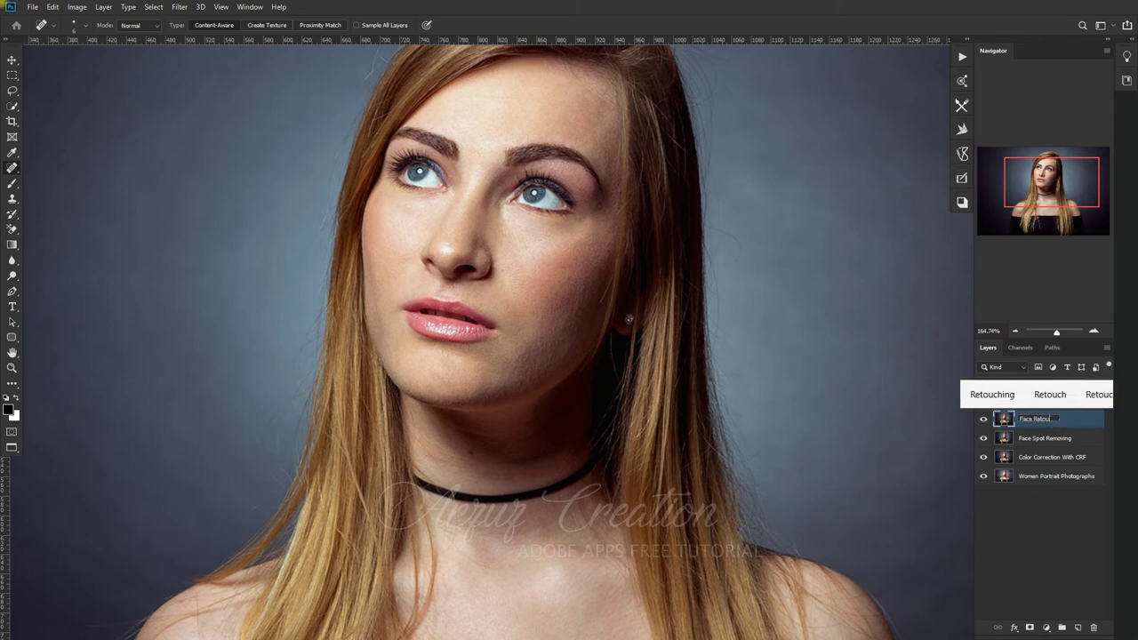
{"action": "type", "text": "ching"}
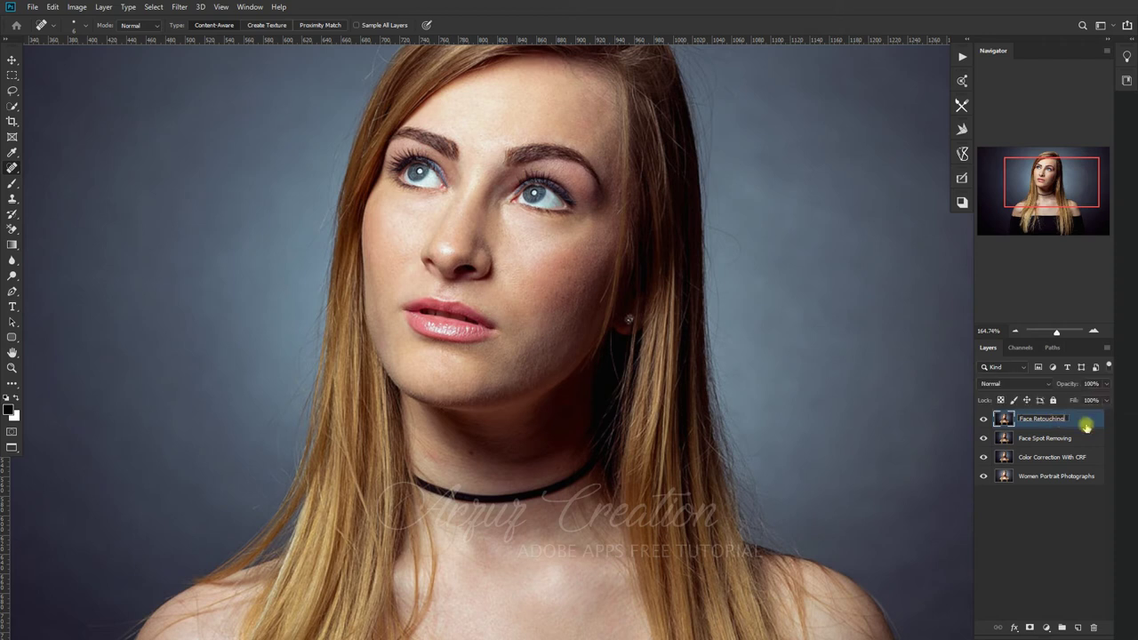
{"action": "key", "text": "Return"}
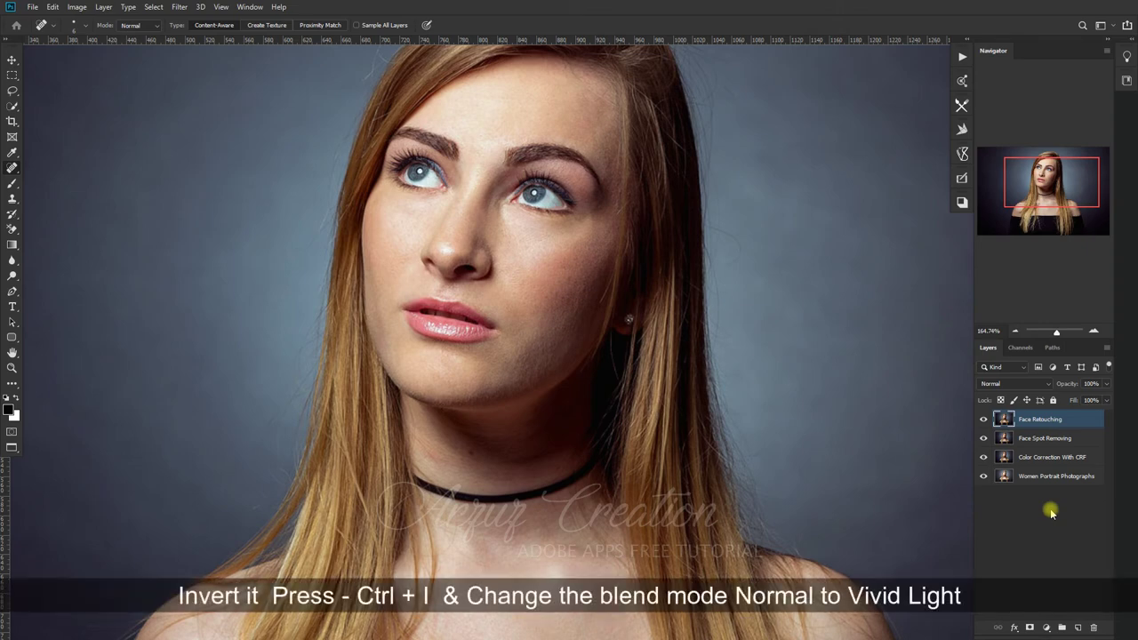
Invert the Face Retouching layer with Ctrl+I and reframe the view to see the whole portrait
{"action": "key", "text": "ctrl+i"}
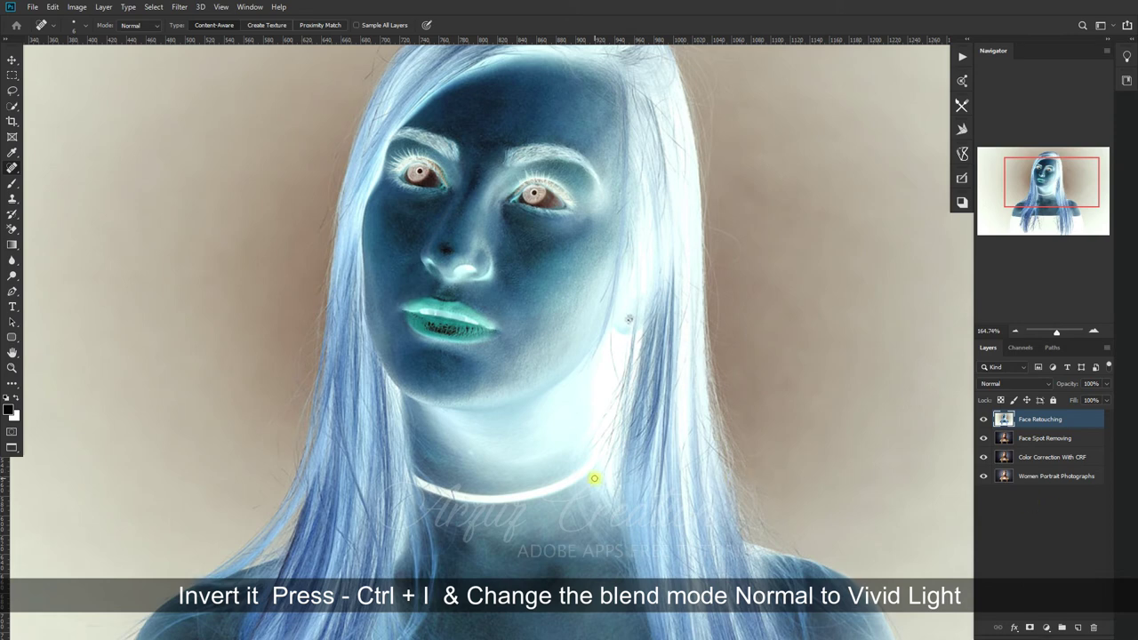
{"action": "scroll", "coordinate": [501, 334], "scroll_direction": "down", "scroll_amount": 5}
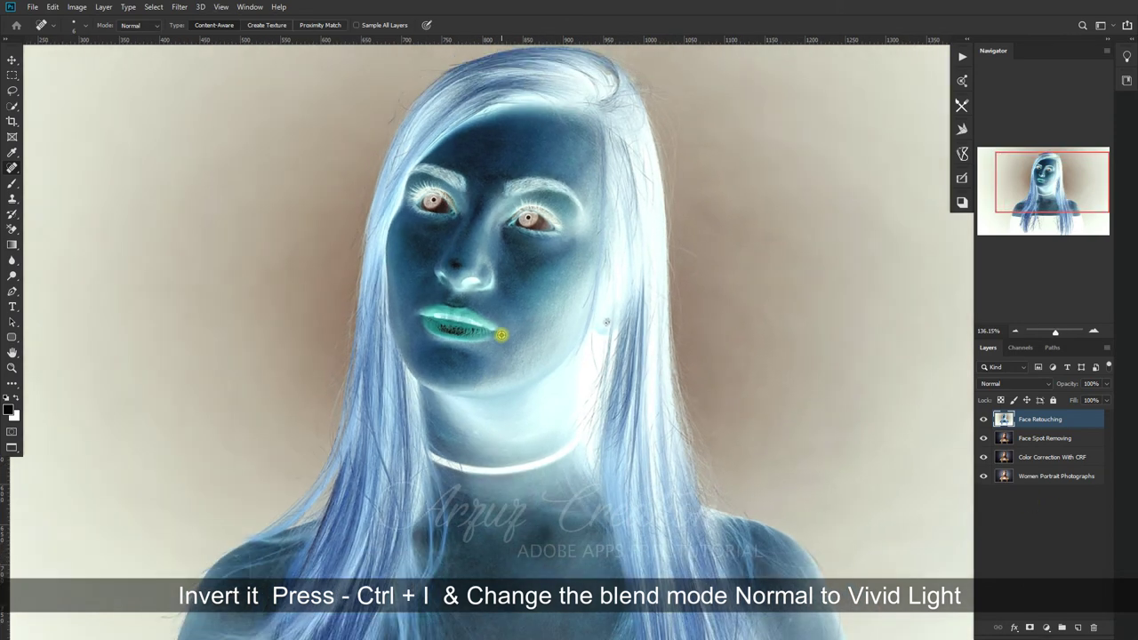
{"action": "scroll", "coordinate": [501, 334], "scroll_direction": "down", "scroll_amount": 1}
{"action": "scroll", "coordinate": [501, 334], "scroll_direction": "down", "scroll_amount": 1}
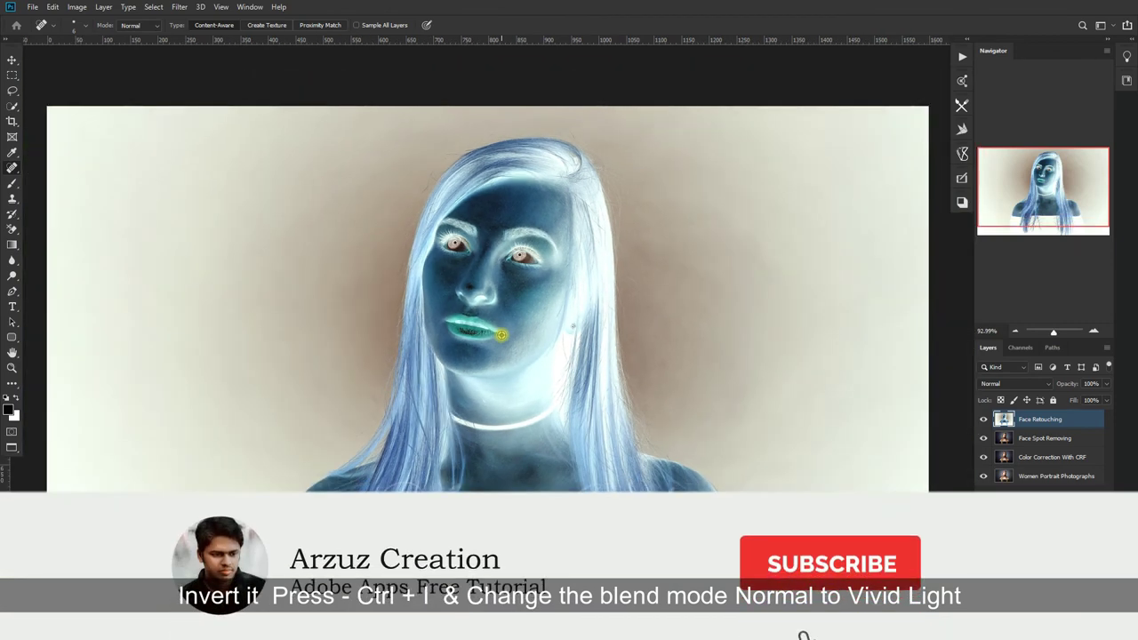
{"action": "scroll", "coordinate": [501, 334], "scroll_direction": "down", "scroll_amount": 1}
{"action": "scroll", "coordinate": [437, 332], "scroll_direction": "up", "scroll_amount": 1}
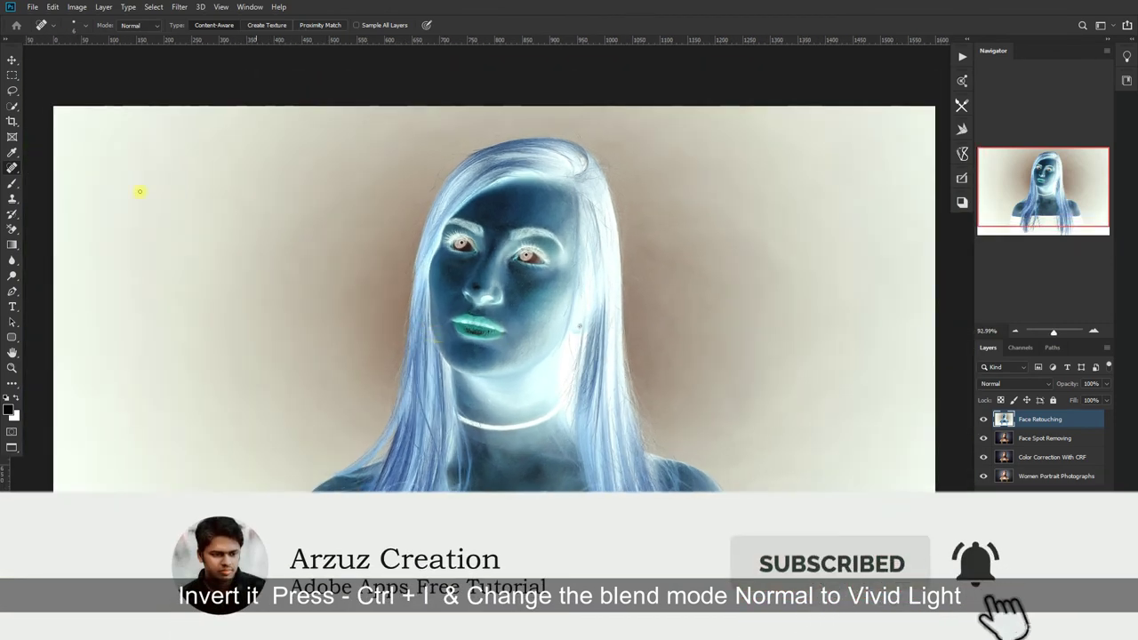
{"action": "left_click", "coordinate": [12, 60]}
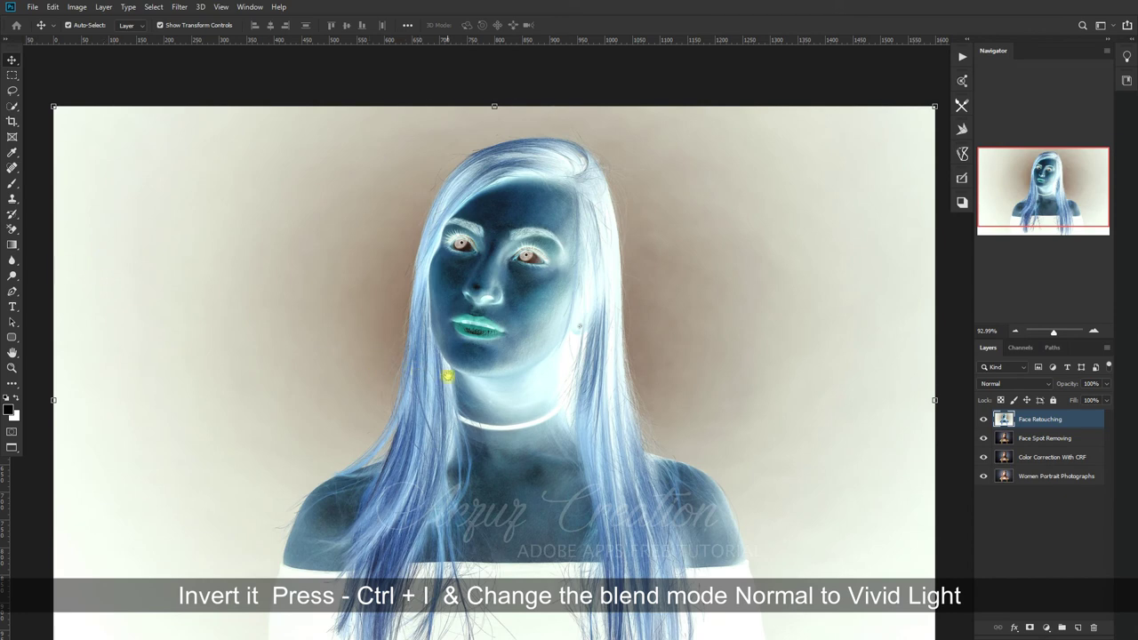
{"action": "key", "text": "h"}
{"action": "left_click_drag", "start_coordinate": [507, 411], "coordinate": [502, 367]}
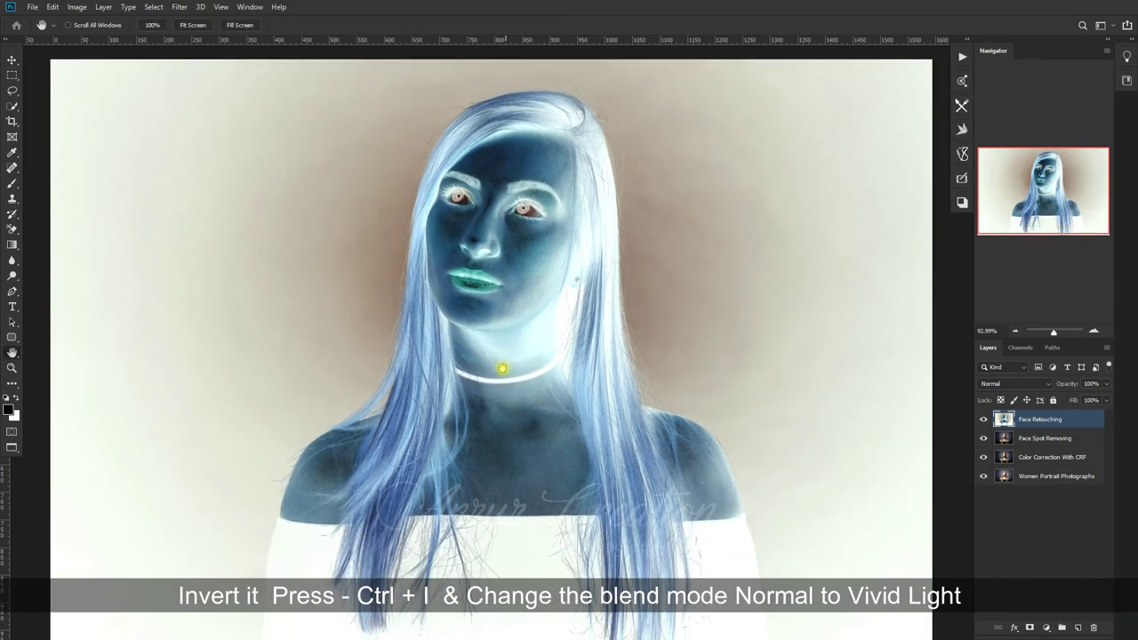
{"action": "scroll", "coordinate": [502, 367], "scroll_direction": "down", "scroll_amount": 1}
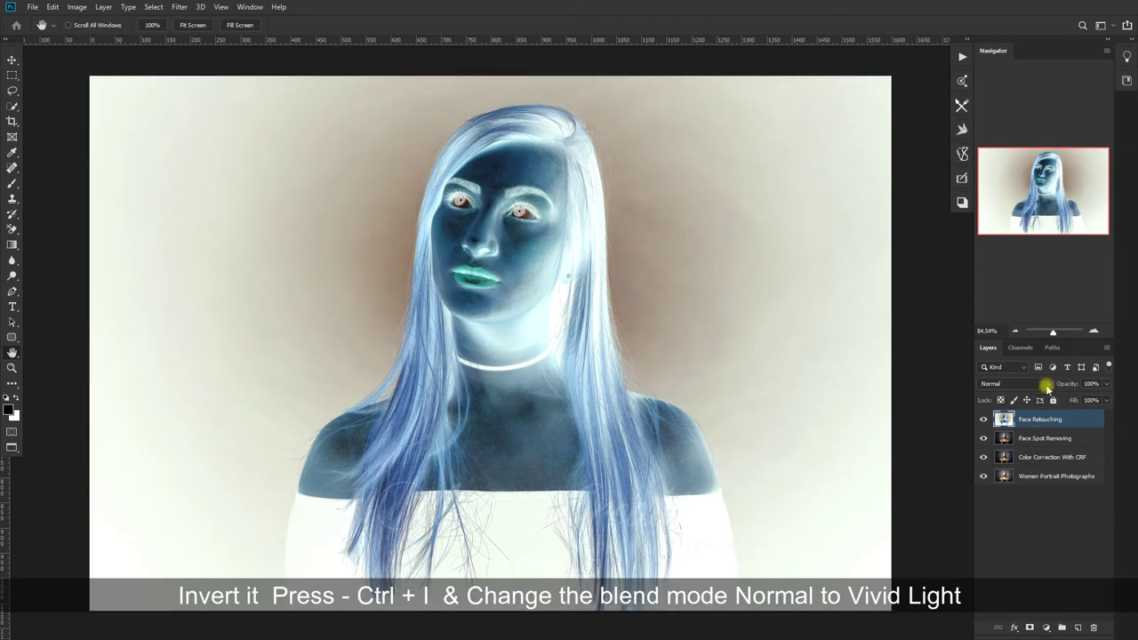
Switch the inverted Face Retouching layer's blend mode to Vivid Light
{"action": "left_click", "coordinate": [1047, 384]}
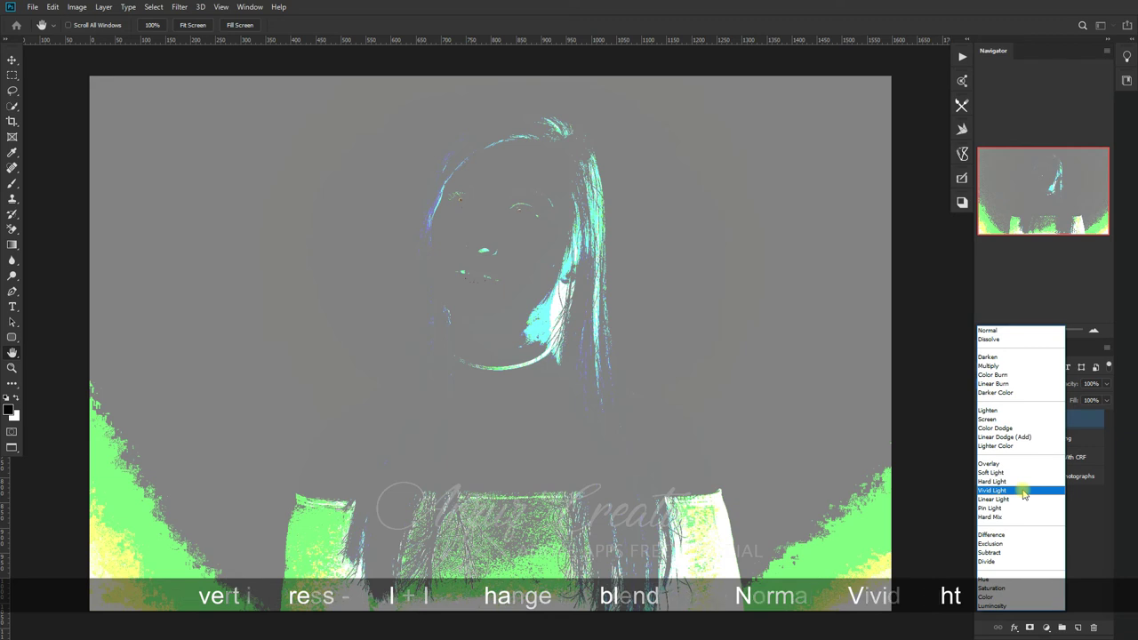
{"action": "left_click", "coordinate": [1023, 490]}
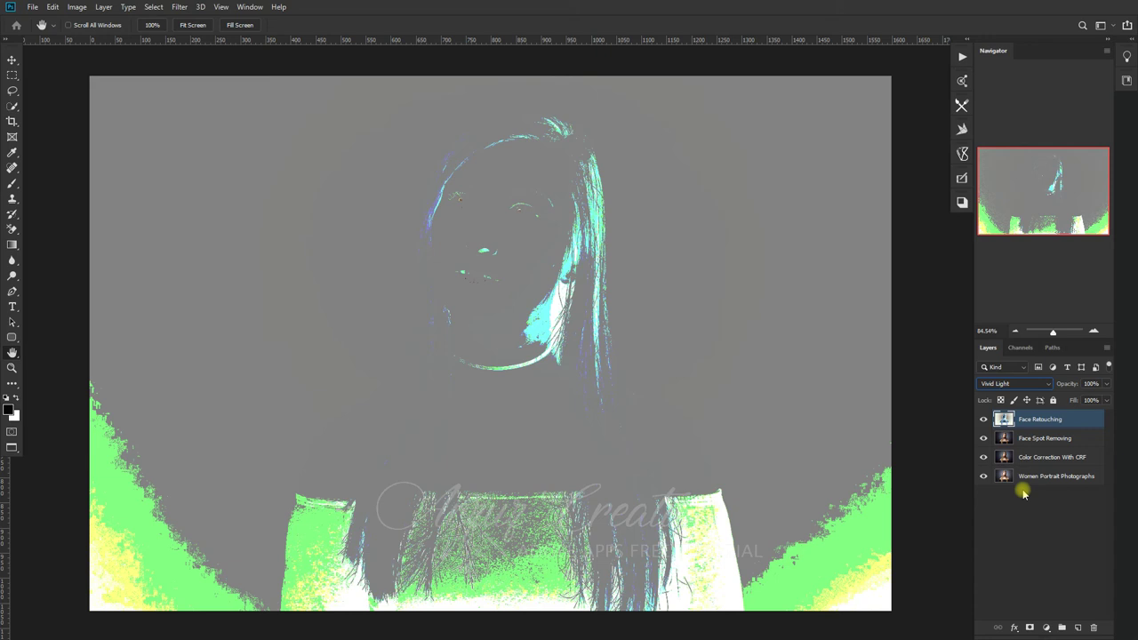
Apply a High Pass filter with Radius 10.0 pixels to the Face Retouching layer
{"action": "left_click", "coordinate": [180, 8]}
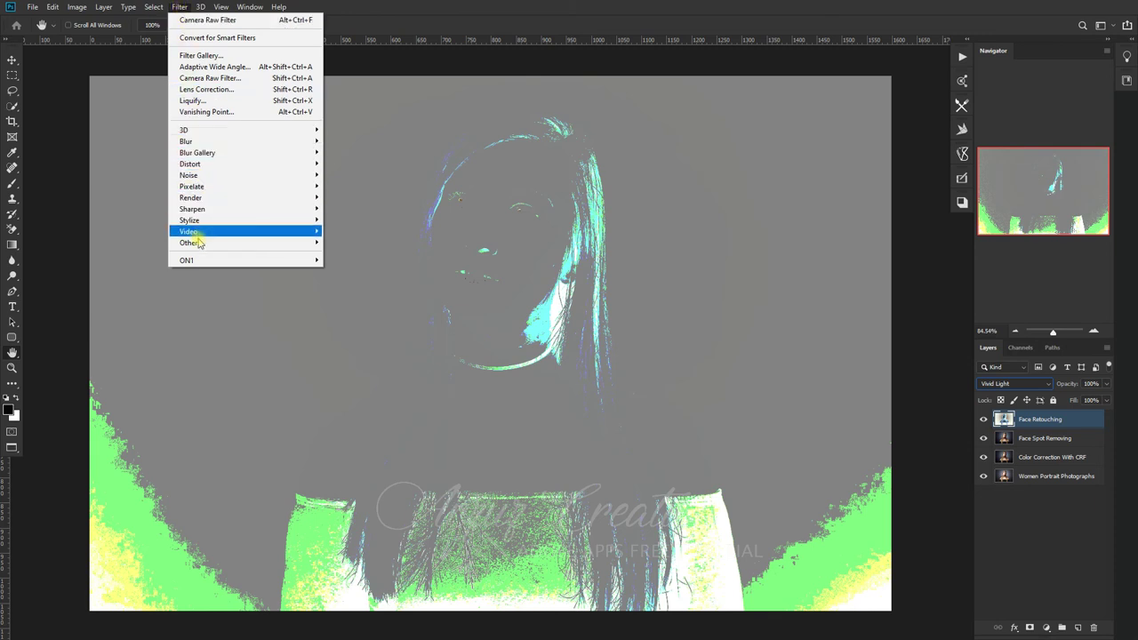
{"action": "mouse_move", "coordinate": [204, 242]}
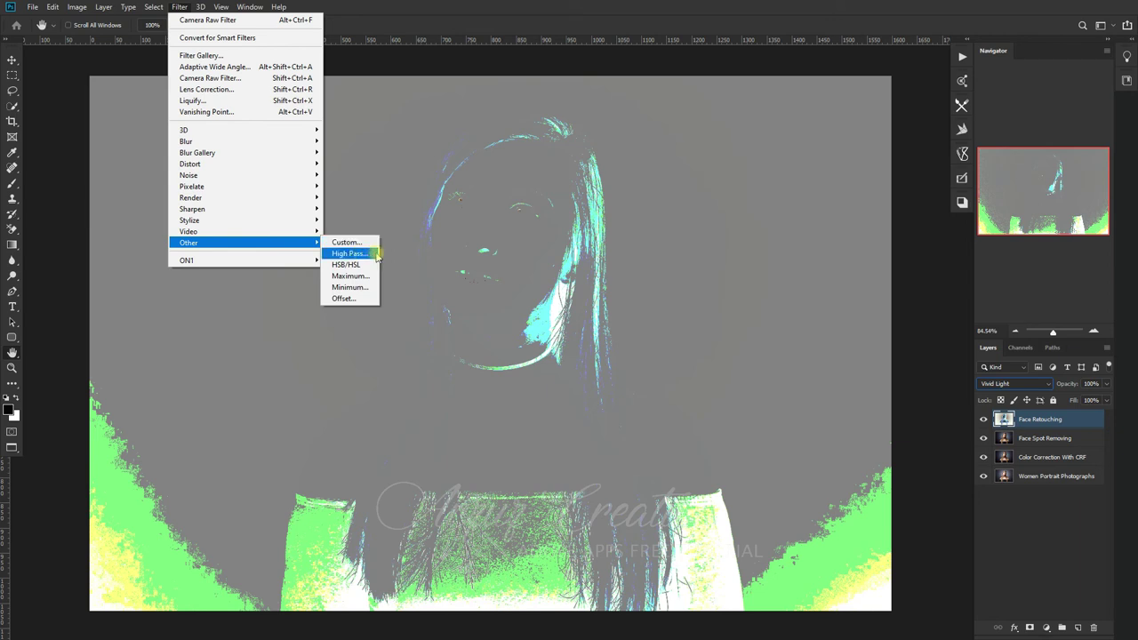
{"action": "left_click", "coordinate": [377, 253]}
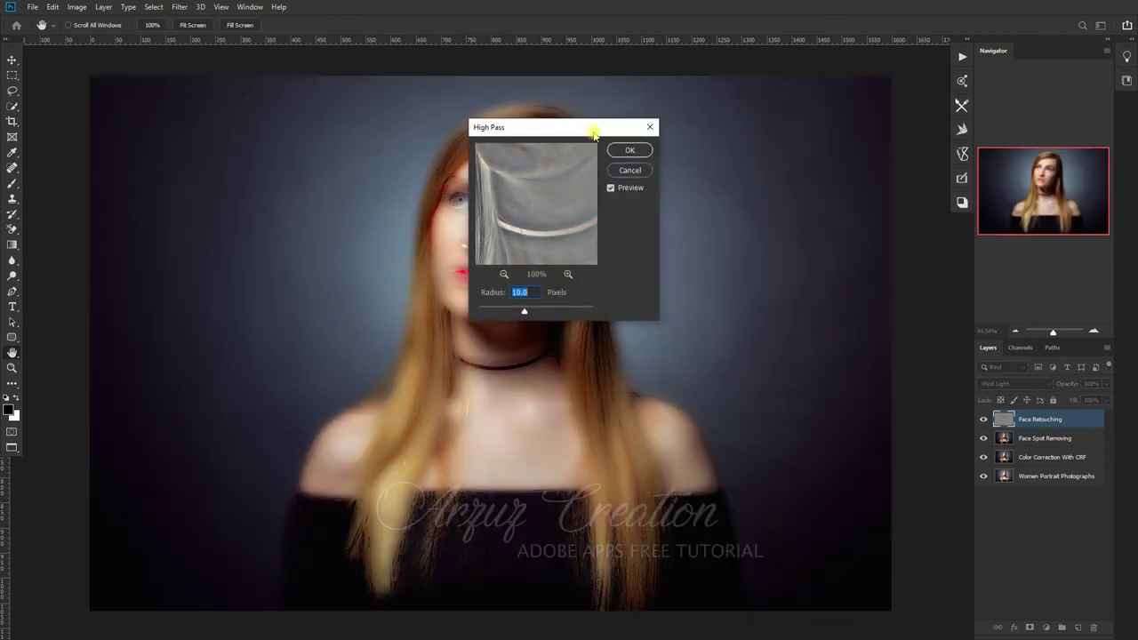
{"action": "left_click_drag", "start_coordinate": [595, 132], "coordinate": [231, 340]}
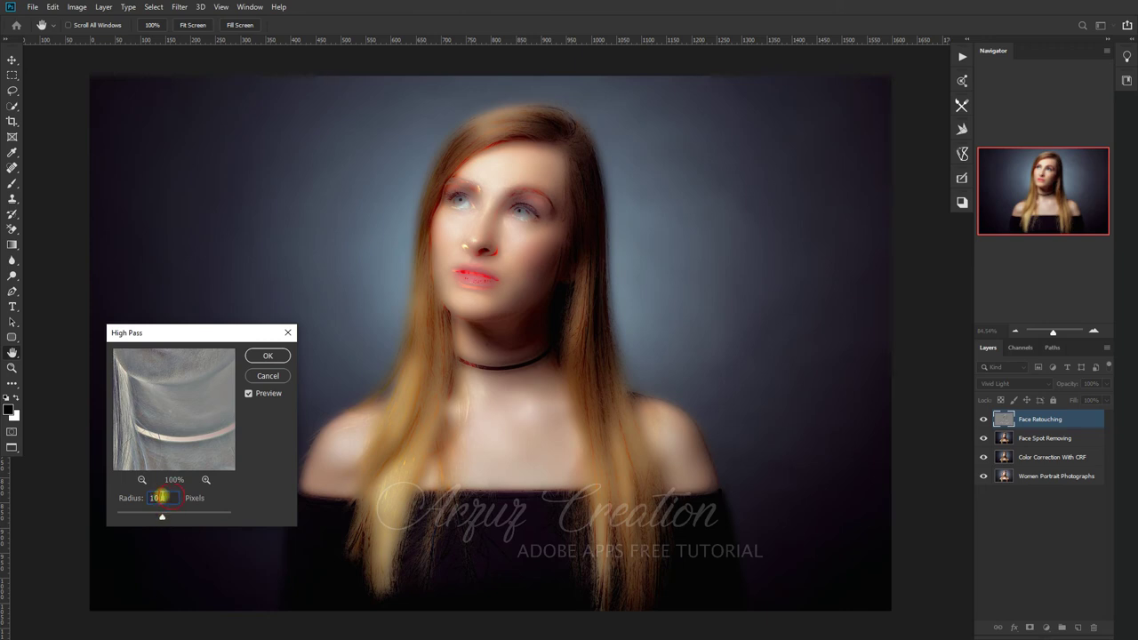
{"action": "left_click", "coordinate": [160, 497]}
{"action": "left_click", "coordinate": [284, 354]}
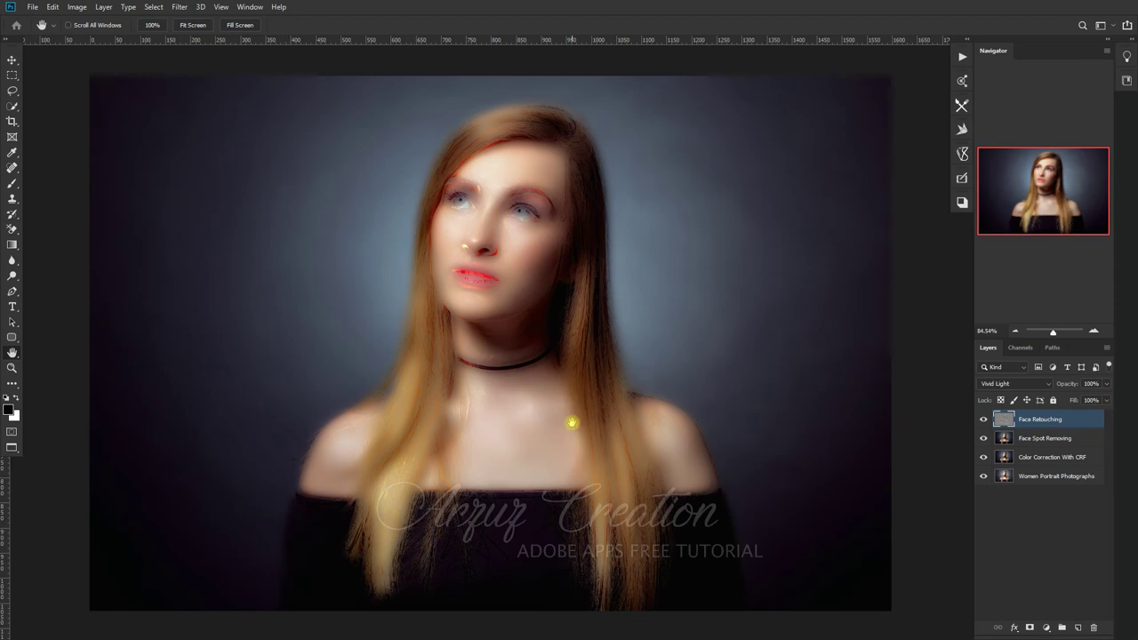
Apply a Gaussian Blur with a 2.0-pixel radius to the Face Retouching layer
{"action": "left_click", "coordinate": [179, 8]}
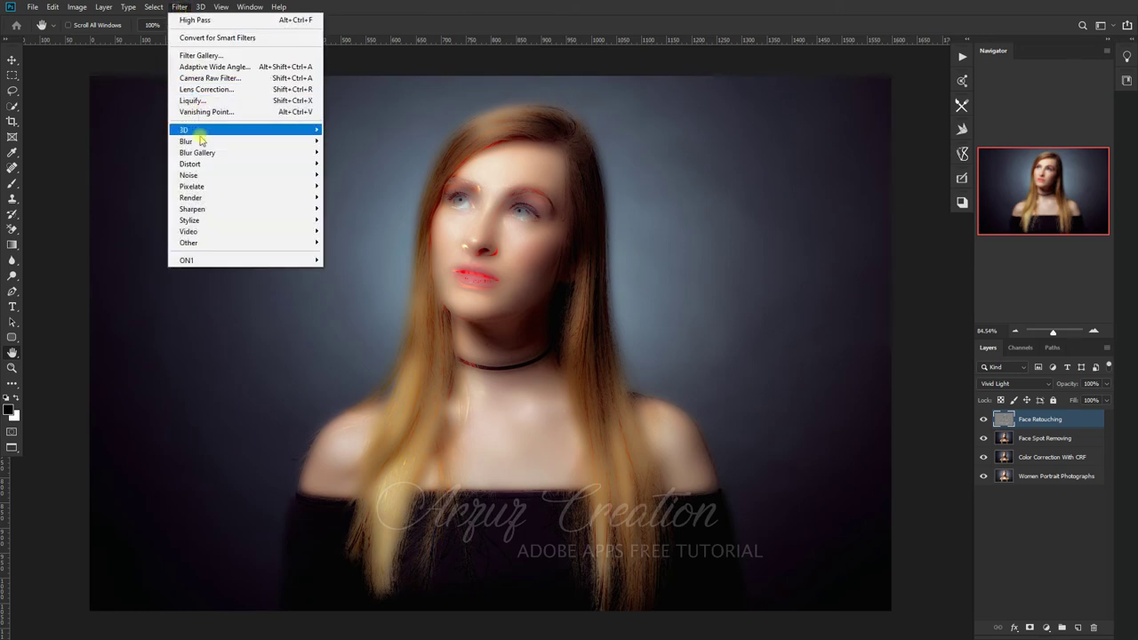
{"action": "mouse_move", "coordinate": [186, 141]}
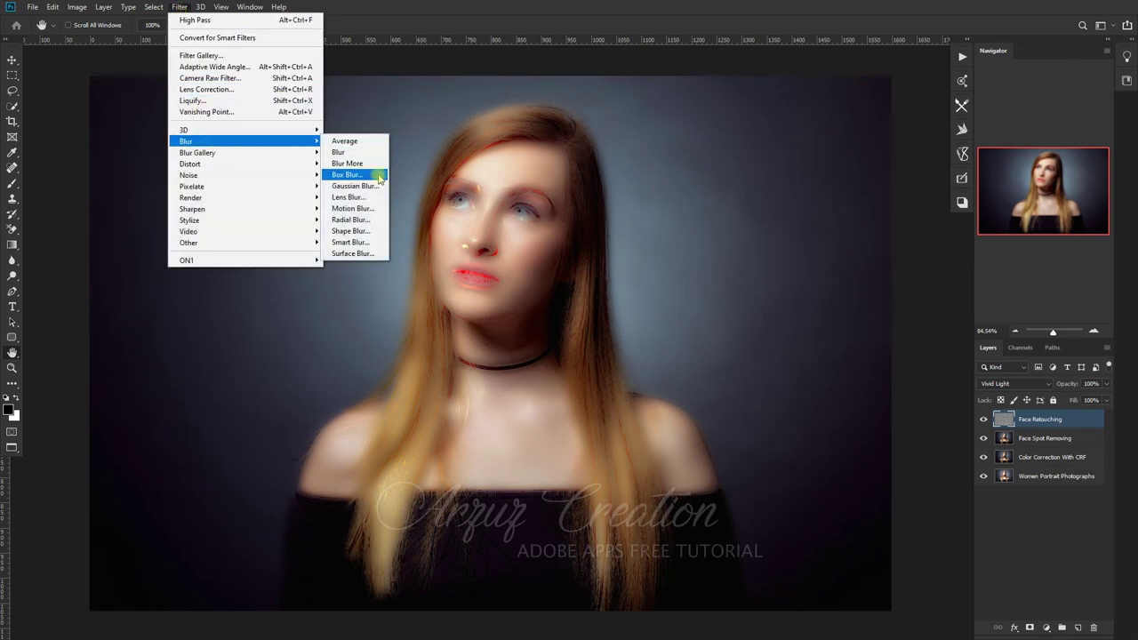
{"action": "left_click", "coordinate": [382, 186]}
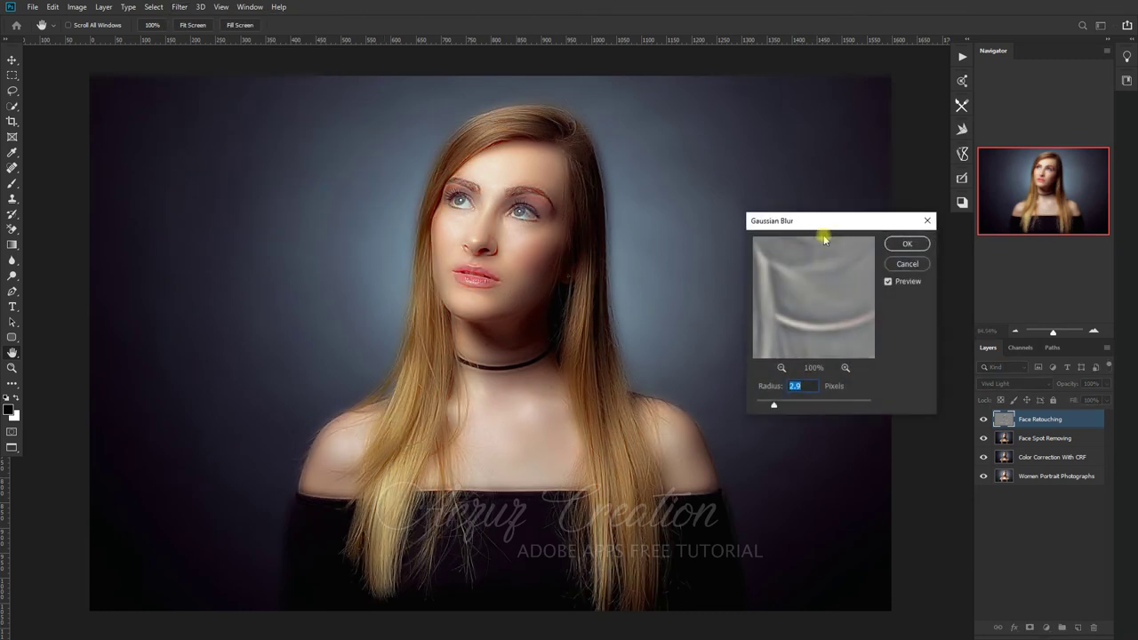
{"action": "left_click_drag", "start_coordinate": [837, 229], "coordinate": [766, 202]}
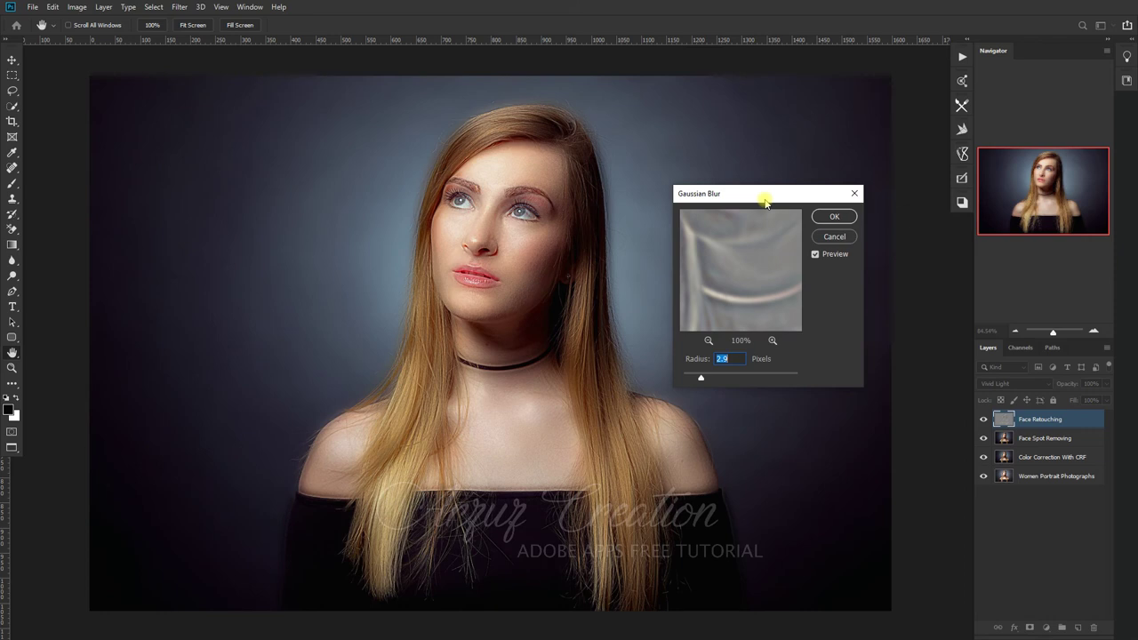
{"action": "left_click", "coordinate": [734, 358]}
{"action": "left_click_drag", "start_coordinate": [735, 358], "coordinate": [699, 357]}
{"action": "type", "text": "2.0"}
{"action": "double_click", "coordinate": [726, 358]}
{"action": "left_click", "coordinate": [835, 217]}
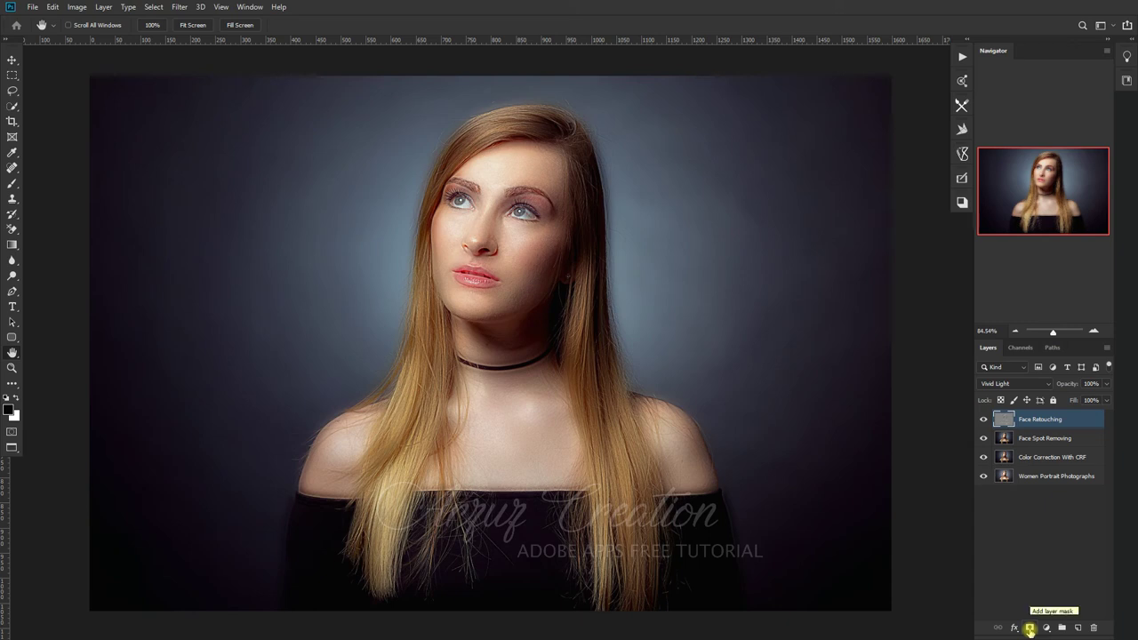
Add a layer mask to Face Retouching and set the foreground colour to white (ffffff)
{"action": "left_click", "coordinate": [1029, 629]}
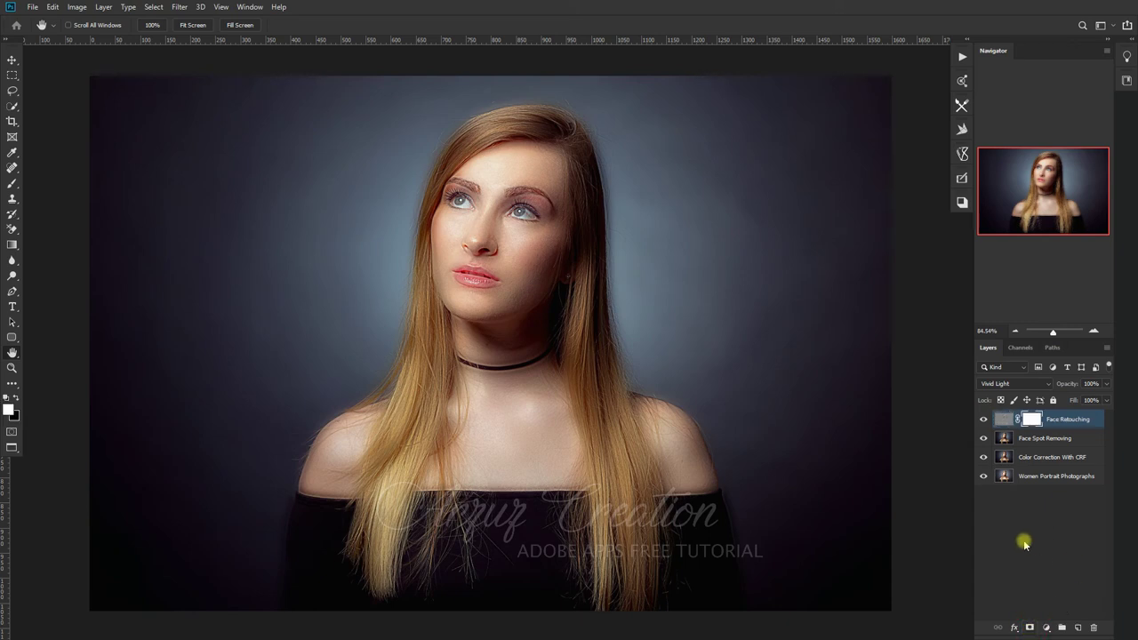
{"action": "left_click", "coordinate": [11, 411]}
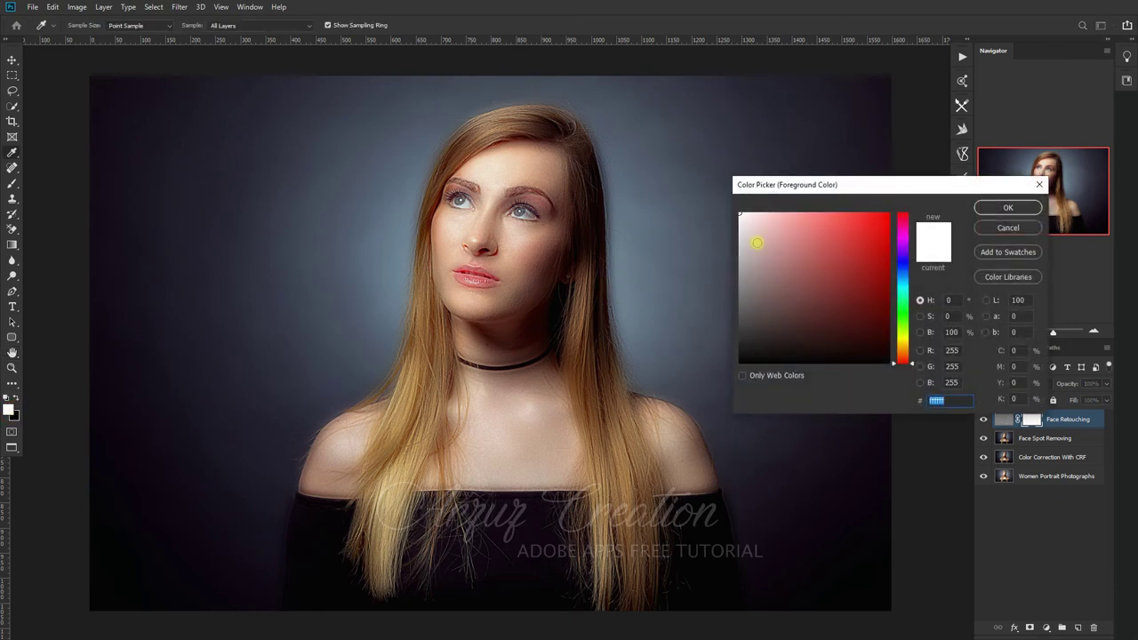
{"action": "mouse_move", "coordinate": [855, 186]}
{"action": "left_mouse_down"}
{"action": "mouse_move", "coordinate": [618, 218]}
{"action": "mouse_move", "coordinate": [223, 307]}
{"action": "mouse_move", "coordinate": [235, 315]}
{"action": "left_mouse_up"}
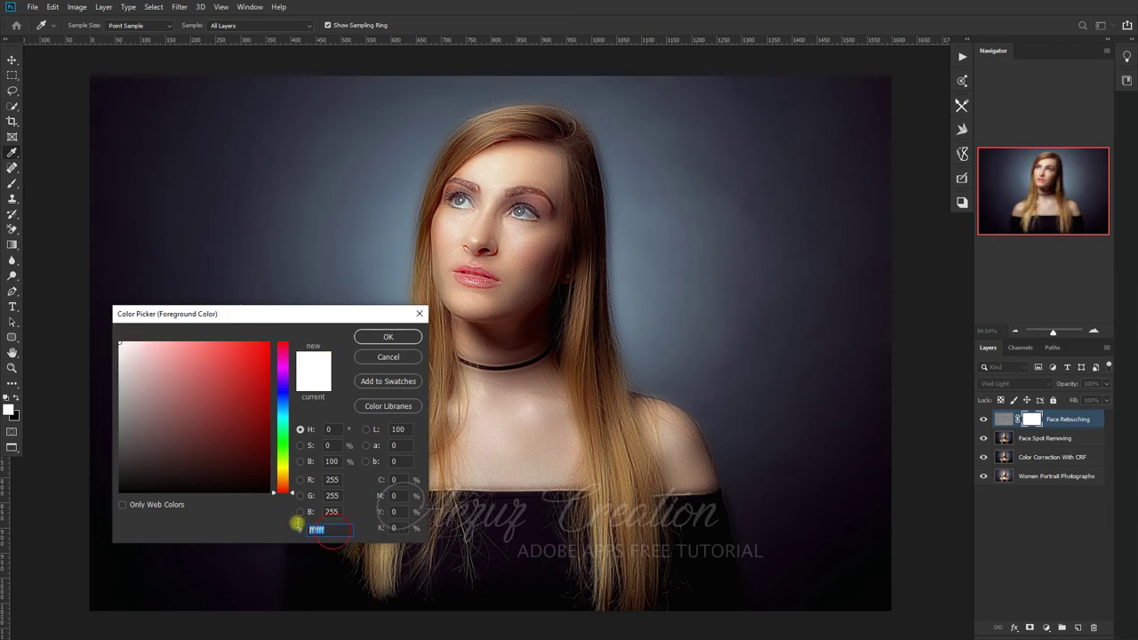
{"action": "double_click", "coordinate": [334, 530]}
{"action": "left_click", "coordinate": [388, 337]}
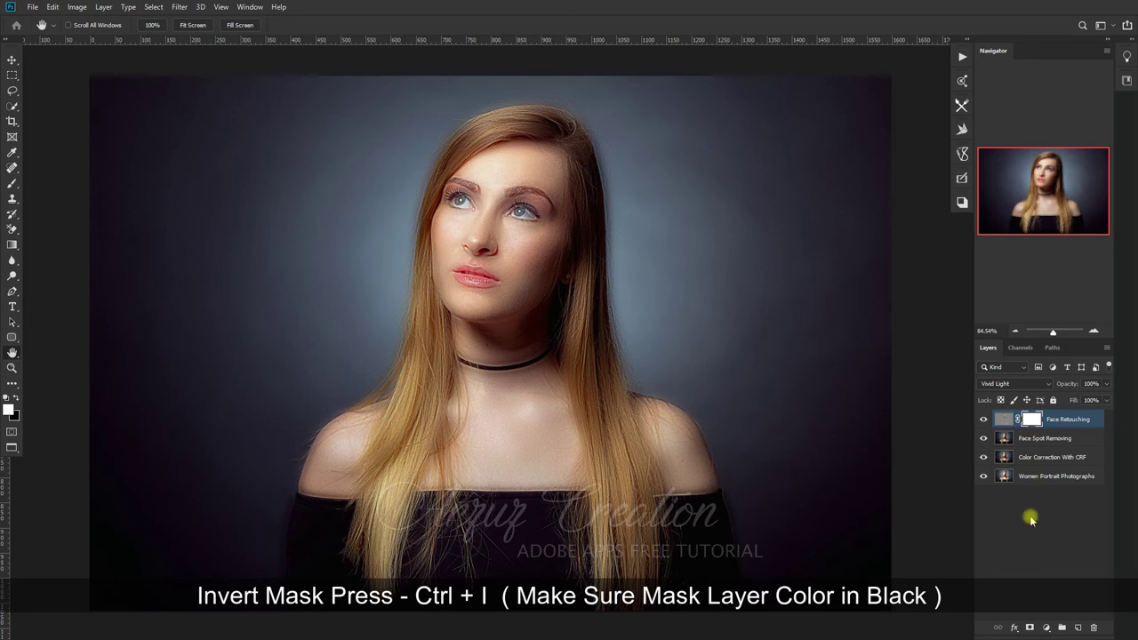
Invert the Face Retouching mask to black with Ctrl+I and zoom in on the face
{"action": "key", "text": "ctrl+i"}
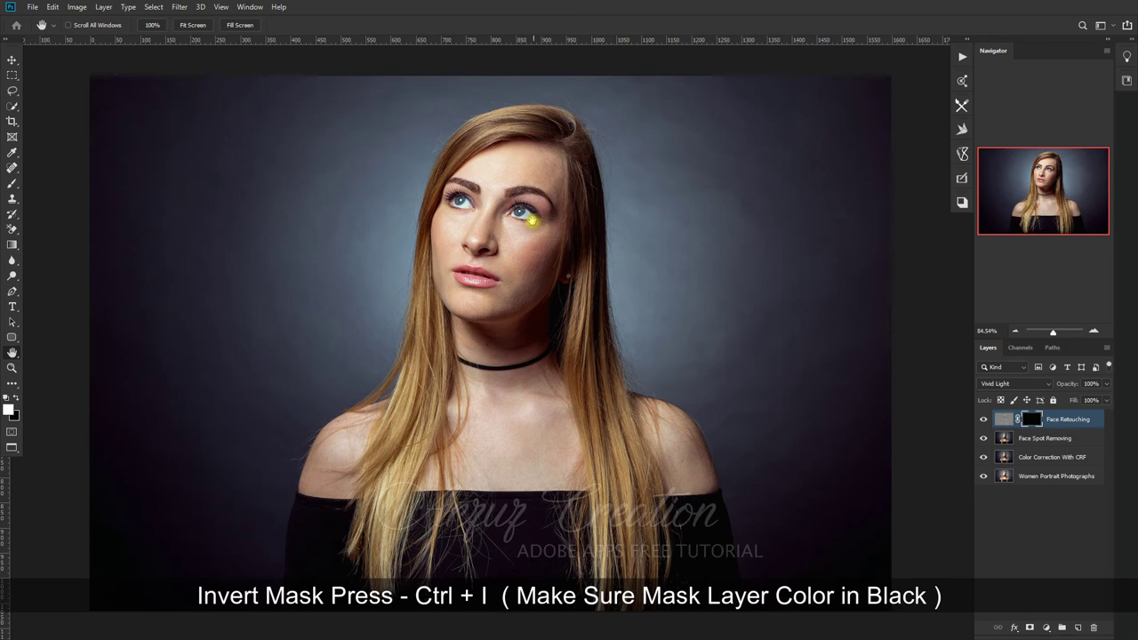
{"action": "scroll", "coordinate": [520, 219], "scroll_direction": "up", "scroll_amount": 1}
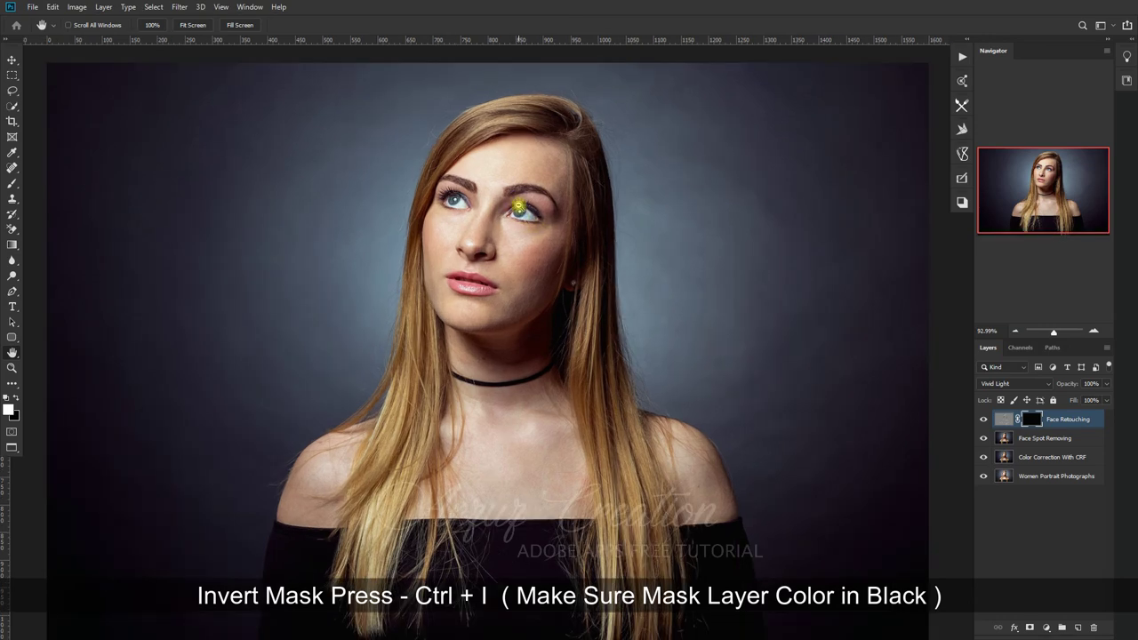
{"action": "scroll", "coordinate": [515, 214], "scroll_direction": "up", "scroll_amount": 1}
{"action": "scroll", "coordinate": [490, 254], "scroll_direction": "up", "scroll_amount": 1}
{"action": "scroll", "coordinate": [521, 218], "scroll_direction": "up", "scroll_amount": 1}
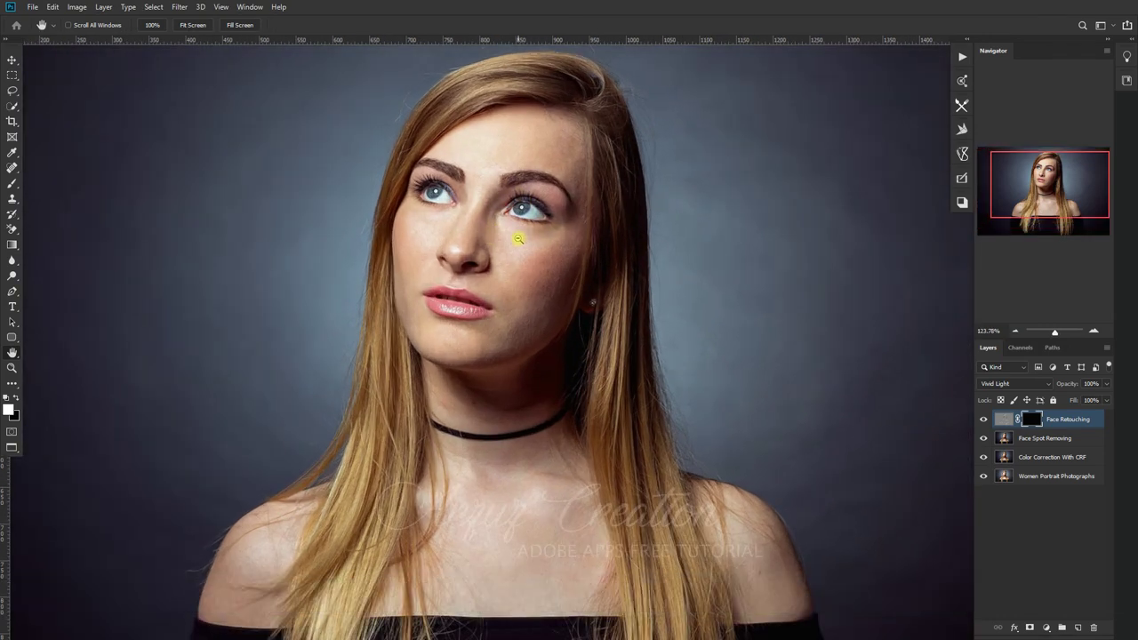
{"action": "scroll", "coordinate": [523, 218], "scroll_direction": "up", "scroll_amount": 1}
{"action": "scroll", "coordinate": [518, 239], "scroll_direction": "up", "scroll_amount": 1}
{"action": "scroll", "coordinate": [518, 238], "scroll_direction": "up", "scroll_amount": 1}
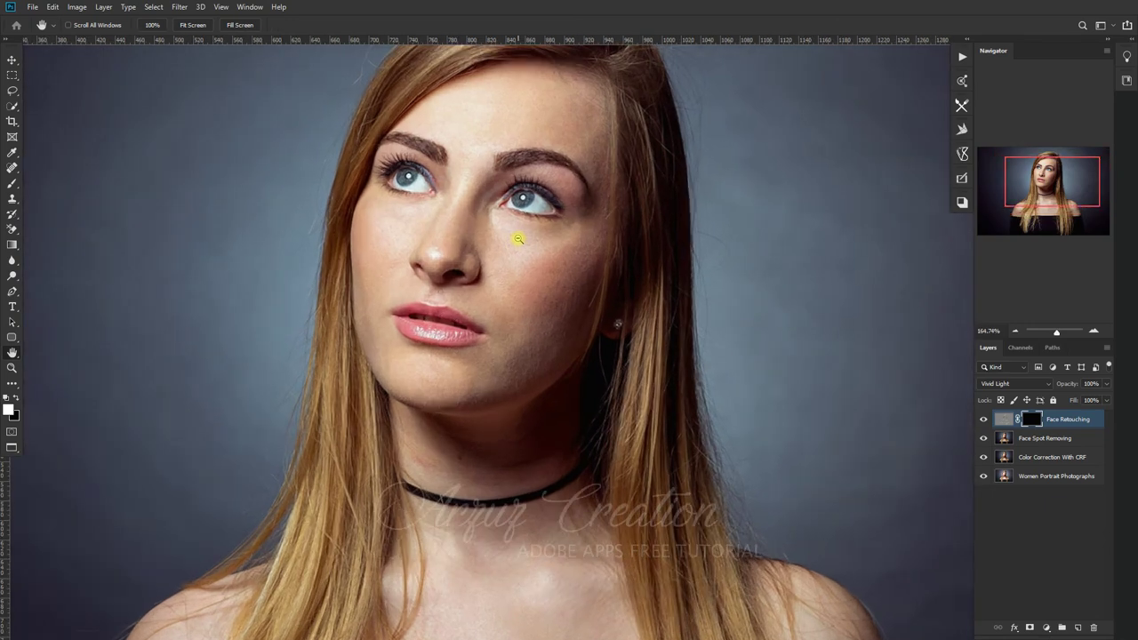
{"action": "scroll", "coordinate": [518, 238], "scroll_direction": "up", "scroll_amount": 1}
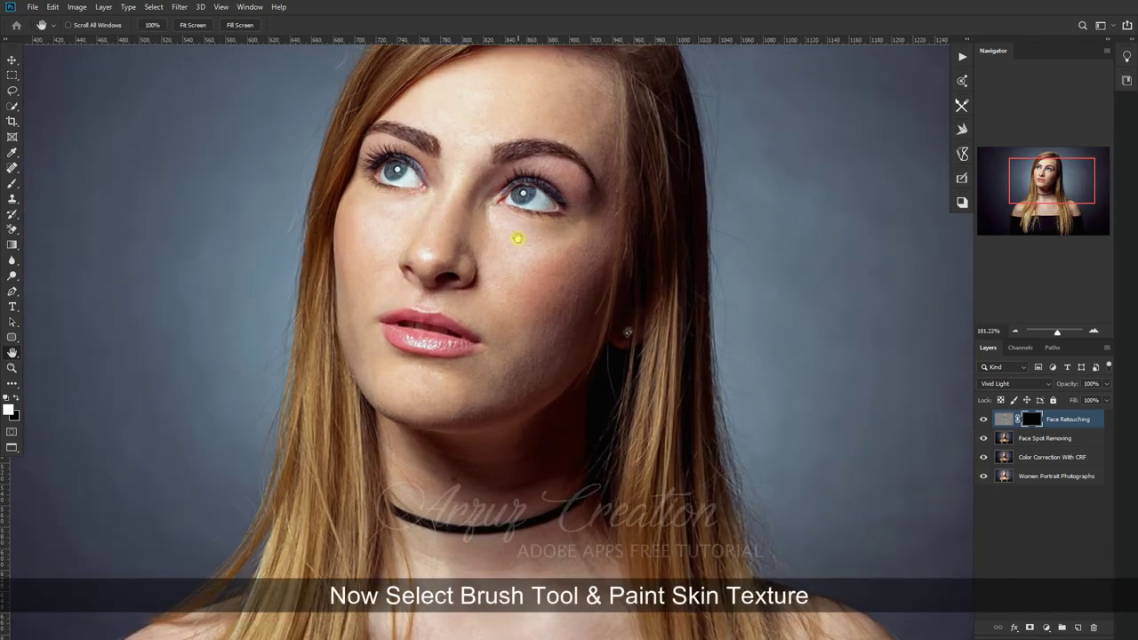
{"action": "scroll", "coordinate": [518, 238], "scroll_direction": "up", "scroll_amount": 2}
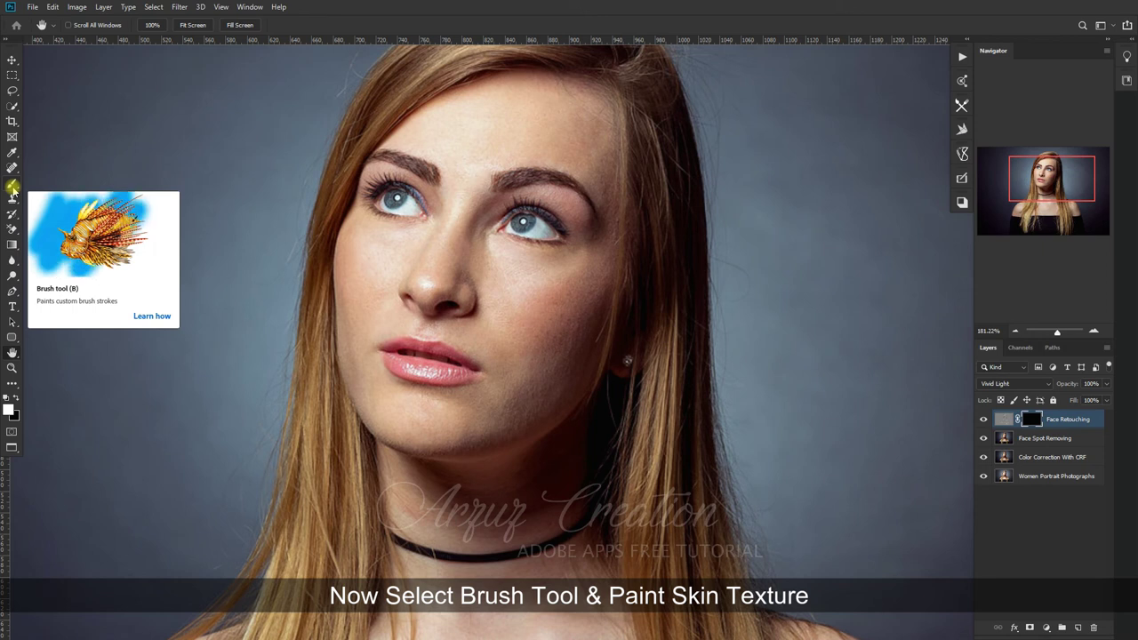
Choose the Brush tool with a larger soft 40 px tip at 0% hardness
{"action": "left_click", "coordinate": [12, 189]}
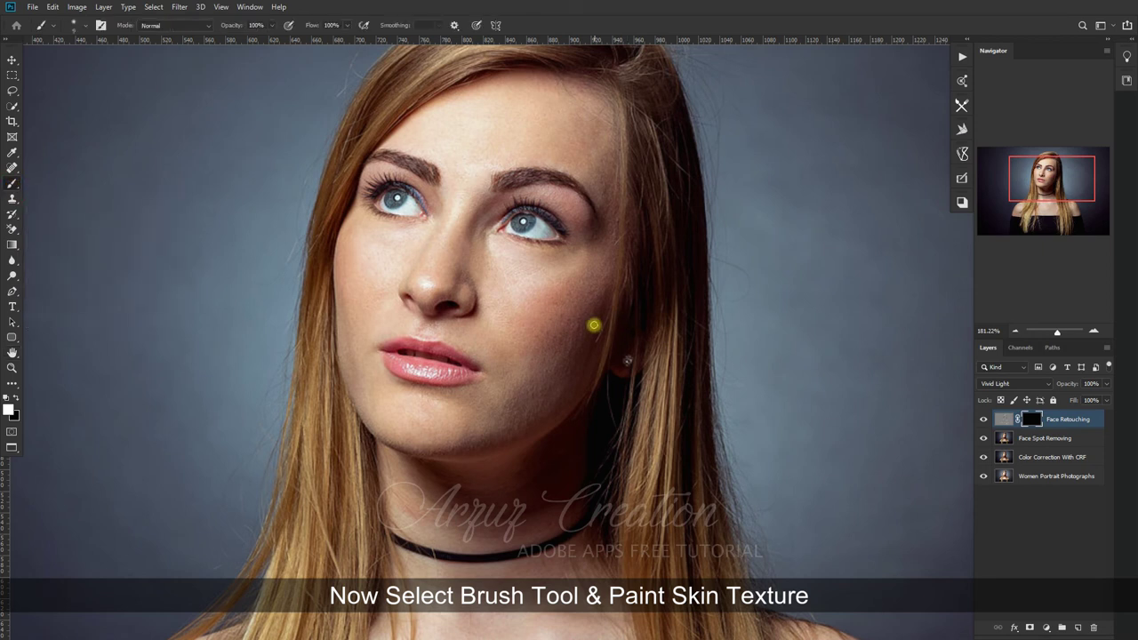
{"action": "right_click", "coordinate": [558, 313]}
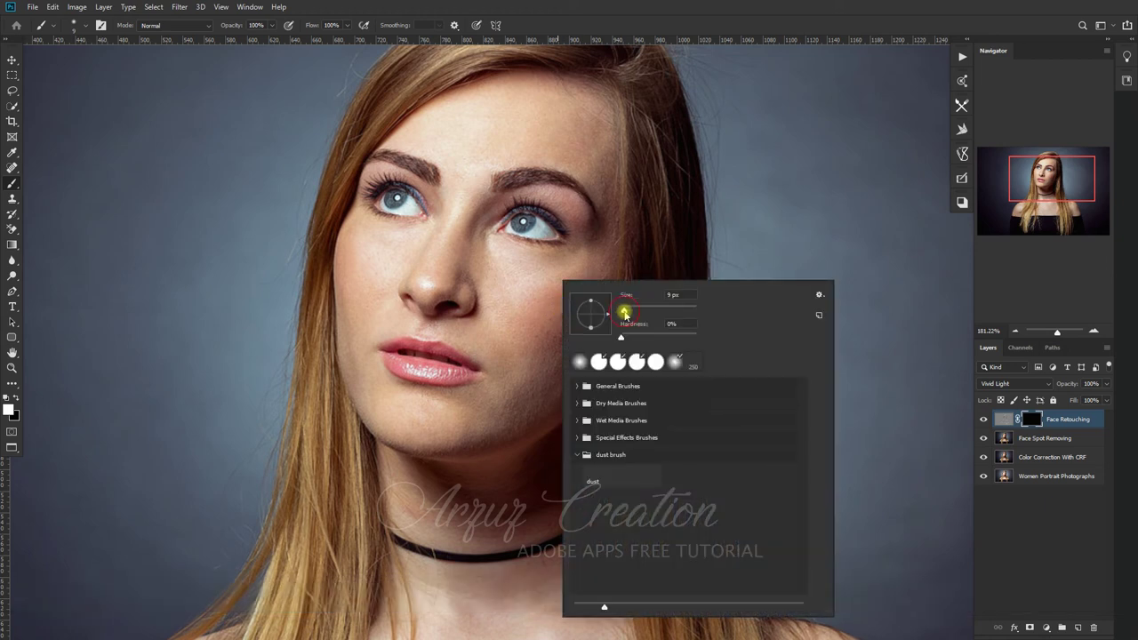
{"action": "mouse_move", "coordinate": [624, 313]}
{"action": "left_mouse_down"}
{"action": "mouse_move", "coordinate": [599, 310]}
{"action": "mouse_move", "coordinate": [639, 311]}
{"action": "left_mouse_up"}
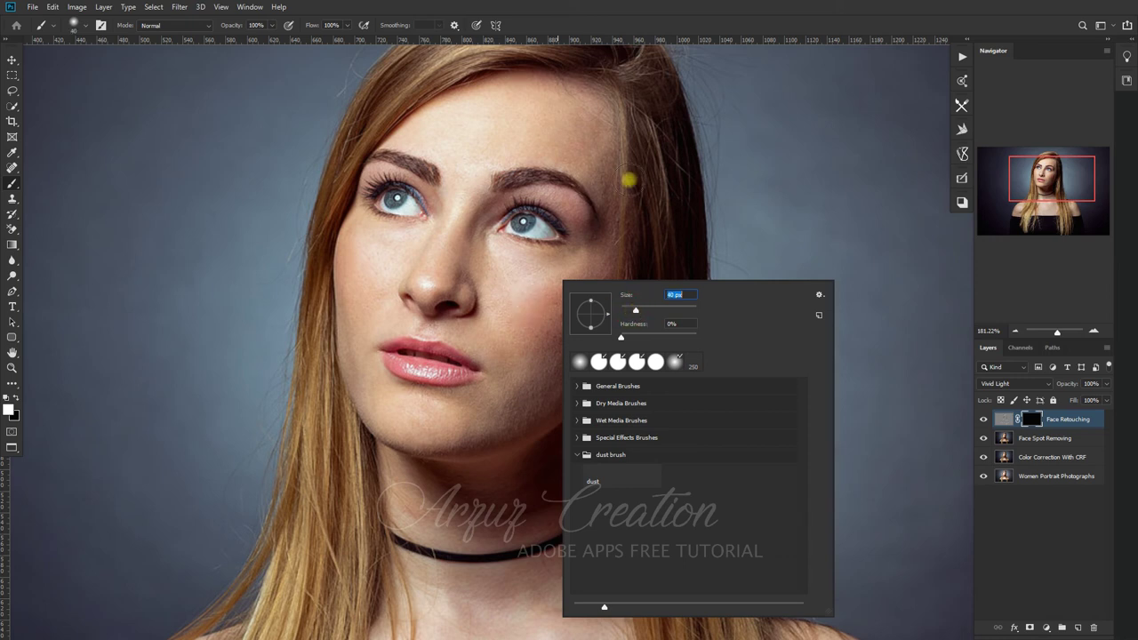
{"action": "left_click", "coordinate": [694, 21]}
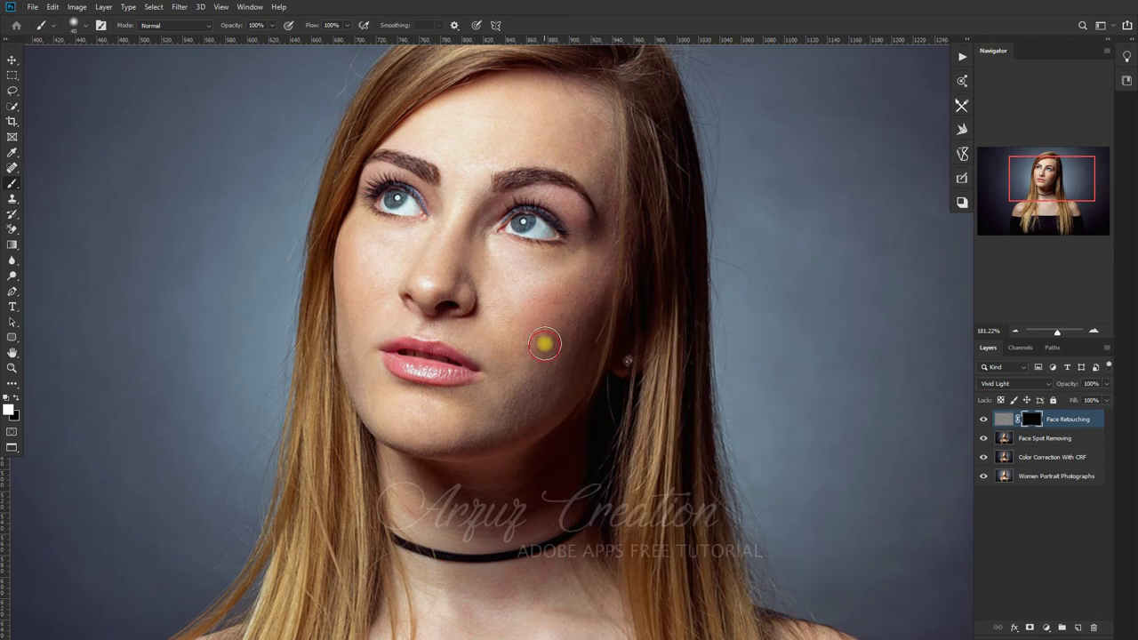
Paint white on the mask over both cheeks, the forehead and the skin beside the nose
{"action": "mouse_move", "coordinate": [554, 319]}
{"action": "left_mouse_down"}
{"action": "mouse_move", "coordinate": [503, 284]}
{"action": "mouse_move", "coordinate": [581, 279]}
{"action": "mouse_move", "coordinate": [576, 320]}
{"action": "mouse_move", "coordinate": [508, 386]}
{"action": "mouse_move", "coordinate": [541, 383]}
{"action": "mouse_move", "coordinate": [523, 405]}
{"action": "mouse_move", "coordinate": [551, 394]}
{"action": "mouse_move", "coordinate": [581, 328]}
{"action": "mouse_move", "coordinate": [514, 343]}
{"action": "left_mouse_up"}
{"action": "mouse_move", "coordinate": [504, 322]}
{"action": "left_mouse_down"}
{"action": "mouse_move", "coordinate": [483, 264]}
{"action": "mouse_move", "coordinate": [507, 297]}
{"action": "mouse_move", "coordinate": [510, 257]}
{"action": "mouse_move", "coordinate": [528, 285]}
{"action": "mouse_move", "coordinate": [537, 270]}
{"action": "mouse_move", "coordinate": [596, 264]}
{"action": "mouse_move", "coordinate": [505, 353]}
{"action": "mouse_move", "coordinate": [506, 386]}
{"action": "mouse_move", "coordinate": [480, 401]}
{"action": "mouse_move", "coordinate": [475, 432]}
{"action": "mouse_move", "coordinate": [501, 424]}
{"action": "mouse_move", "coordinate": [530, 379]}
{"action": "mouse_move", "coordinate": [543, 388]}
{"action": "mouse_move", "coordinate": [523, 414]}
{"action": "mouse_move", "coordinate": [452, 432]}
{"action": "mouse_move", "coordinate": [457, 424]}
{"action": "mouse_move", "coordinate": [418, 412]}
{"action": "mouse_move", "coordinate": [432, 409]}
{"action": "mouse_move", "coordinate": [432, 436]}
{"action": "mouse_move", "coordinate": [414, 438]}
{"action": "mouse_move", "coordinate": [421, 412]}
{"action": "mouse_move", "coordinate": [414, 404]}
{"action": "mouse_move", "coordinate": [399, 424]}
{"action": "mouse_move", "coordinate": [393, 413]}
{"action": "mouse_move", "coordinate": [397, 393]}
{"action": "mouse_move", "coordinate": [469, 401]}
{"action": "mouse_move", "coordinate": [505, 373]}
{"action": "mouse_move", "coordinate": [485, 350]}
{"action": "mouse_move", "coordinate": [516, 353]}
{"action": "mouse_move", "coordinate": [468, 335]}
{"action": "mouse_move", "coordinate": [522, 380]}
{"action": "mouse_move", "coordinate": [492, 306]}
{"action": "mouse_move", "coordinate": [376, 432]}
{"action": "mouse_move", "coordinate": [371, 289]}
{"action": "left_mouse_up"}
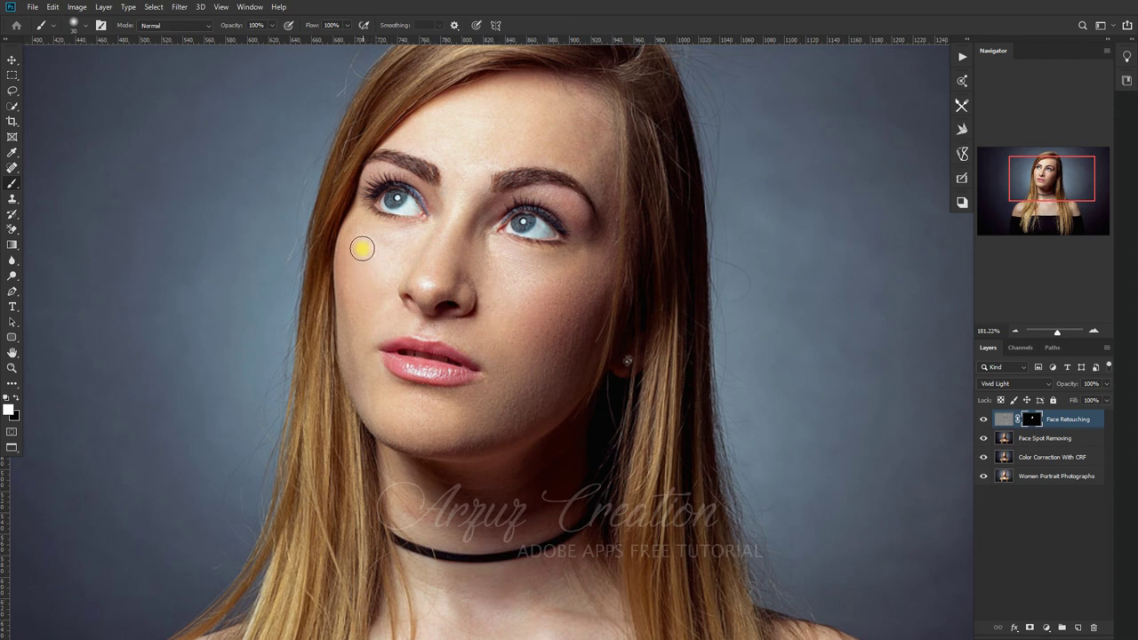
{"action": "mouse_move", "coordinate": [361, 235]}
{"action": "left_mouse_down"}
{"action": "mouse_move", "coordinate": [350, 270]}
{"action": "mouse_move", "coordinate": [354, 317]}
{"action": "mouse_move", "coordinate": [368, 294]}
{"action": "mouse_move", "coordinate": [360, 331]}
{"action": "mouse_move", "coordinate": [381, 266]}
{"action": "mouse_move", "coordinate": [364, 234]}
{"action": "mouse_move", "coordinate": [379, 263]}
{"action": "mouse_move", "coordinate": [401, 249]}
{"action": "mouse_move", "coordinate": [388, 279]}
{"action": "mouse_move", "coordinate": [439, 272]}
{"action": "mouse_move", "coordinate": [472, 178]}
{"action": "mouse_move", "coordinate": [478, 562]}
{"action": "mouse_move", "coordinate": [477, 310]}
{"action": "mouse_move", "coordinate": [451, 116]}
{"action": "mouse_move", "coordinate": [472, 116]}
{"action": "mouse_move", "coordinate": [475, 157]}
{"action": "mouse_move", "coordinate": [522, 150]}
{"action": "mouse_move", "coordinate": [623, 322]}
{"action": "mouse_move", "coordinate": [553, 315]}
{"action": "mouse_move", "coordinate": [495, 137]}
{"action": "mouse_move", "coordinate": [471, 123]}
{"action": "mouse_move", "coordinate": [501, 106]}
{"action": "mouse_move", "coordinate": [498, 134]}
{"action": "mouse_move", "coordinate": [538, 130]}
{"action": "mouse_move", "coordinate": [500, 155]}
{"action": "mouse_move", "coordinate": [553, 147]}
{"action": "mouse_move", "coordinate": [528, 130]}
{"action": "mouse_move", "coordinate": [575, 114]}
{"action": "mouse_move", "coordinate": [541, 94]}
{"action": "mouse_move", "coordinate": [602, 133]}
{"action": "mouse_move", "coordinate": [595, 168]}
{"action": "mouse_move", "coordinate": [578, 139]}
{"action": "mouse_move", "coordinate": [590, 151]}
{"action": "mouse_move", "coordinate": [592, 134]}
{"action": "mouse_move", "coordinate": [596, 156]}
{"action": "mouse_move", "coordinate": [574, 157]}
{"action": "mouse_move", "coordinate": [603, 193]}
{"action": "left_mouse_up"}
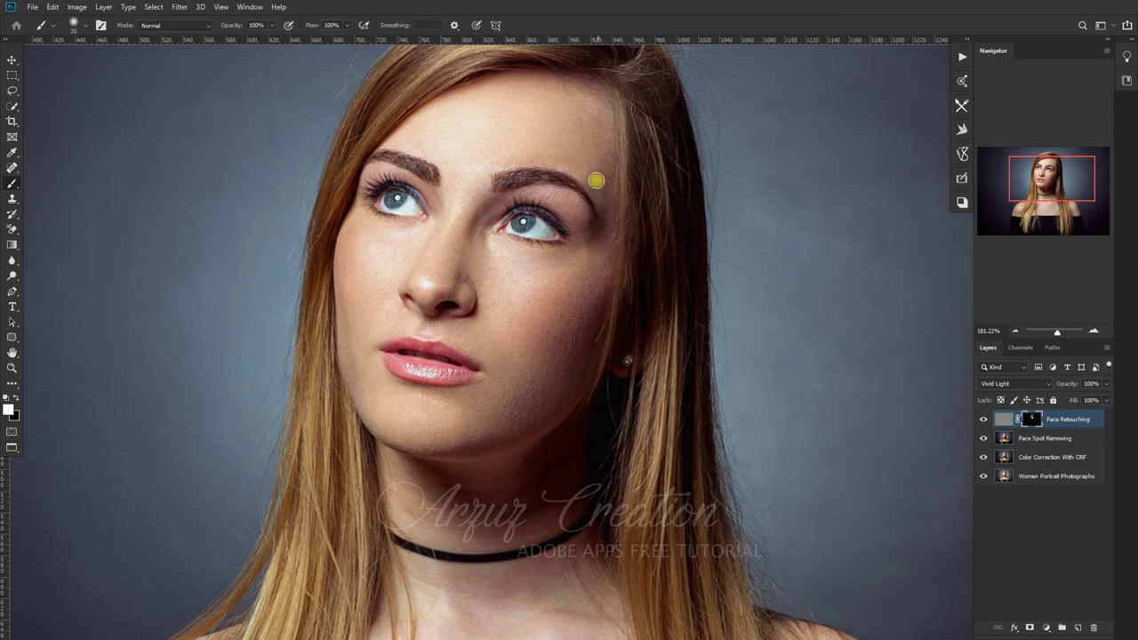
{"action": "mouse_move", "coordinate": [594, 173]}
{"action": "left_mouse_down"}
{"action": "mouse_move", "coordinate": [605, 168]}
{"action": "mouse_move", "coordinate": [604, 194]}
{"action": "mouse_move", "coordinate": [599, 134]}
{"action": "mouse_move", "coordinate": [592, 170]}
{"action": "left_mouse_up"}
{"action": "mouse_move", "coordinate": [559, 281]}
{"action": "left_mouse_down"}
{"action": "mouse_move", "coordinate": [474, 248]}
{"action": "mouse_move", "coordinate": [509, 366]}
{"action": "mouse_move", "coordinate": [475, 196]}
{"action": "mouse_move", "coordinate": [475, 223]}
{"action": "mouse_move", "coordinate": [502, 202]}
{"action": "mouse_move", "coordinate": [507, 363]}
{"action": "mouse_move", "coordinate": [450, 270]}
{"action": "mouse_move", "coordinate": [479, 265]}
{"action": "mouse_move", "coordinate": [483, 241]}
{"action": "mouse_move", "coordinate": [523, 345]}
{"action": "left_mouse_up"}
{"action": "left_click", "coordinate": [473, 256]}
{"action": "mouse_move", "coordinate": [473, 256]}
{"action": "left_mouse_down"}
{"action": "mouse_move", "coordinate": [472, 241]}
{"action": "mouse_move", "coordinate": [526, 344]}
{"action": "mouse_move", "coordinate": [474, 247]}
{"action": "mouse_move", "coordinate": [492, 288]}
{"action": "mouse_move", "coordinate": [483, 319]}
{"action": "left_mouse_up"}
{"action": "mouse_move", "coordinate": [356, 252]}
{"action": "left_mouse_down"}
{"action": "mouse_move", "coordinate": [350, 236]}
{"action": "mouse_move", "coordinate": [365, 260]}
{"action": "mouse_move", "coordinate": [356, 272]}
{"action": "mouse_move", "coordinate": [376, 278]}
{"action": "mouse_move", "coordinate": [371, 308]}
{"action": "mouse_move", "coordinate": [472, 282]}
{"action": "mouse_move", "coordinate": [457, 284]}
{"action": "mouse_move", "coordinate": [460, 237]}
{"action": "mouse_move", "coordinate": [541, 337]}
{"action": "mouse_move", "coordinate": [536, 381]}
{"action": "mouse_move", "coordinate": [492, 306]}
{"action": "mouse_move", "coordinate": [450, 325]}
{"action": "mouse_move", "coordinate": [531, 394]}
{"action": "mouse_move", "coordinate": [485, 358]}
{"action": "mouse_move", "coordinate": [524, 364]}
{"action": "mouse_move", "coordinate": [546, 421]}
{"action": "mouse_move", "coordinate": [523, 502]}
{"action": "left_mouse_up"}
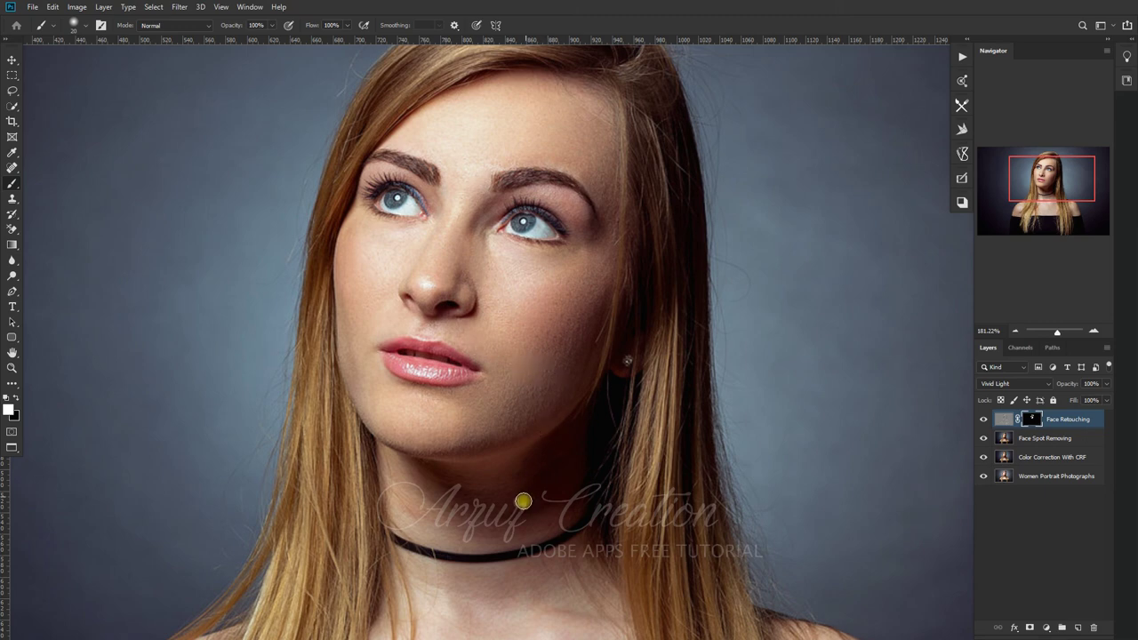
Zoom out until the whole retouched portrait fits in the window
{"action": "scroll", "coordinate": [523, 503], "scroll_direction": "down", "scroll_amount": 1}
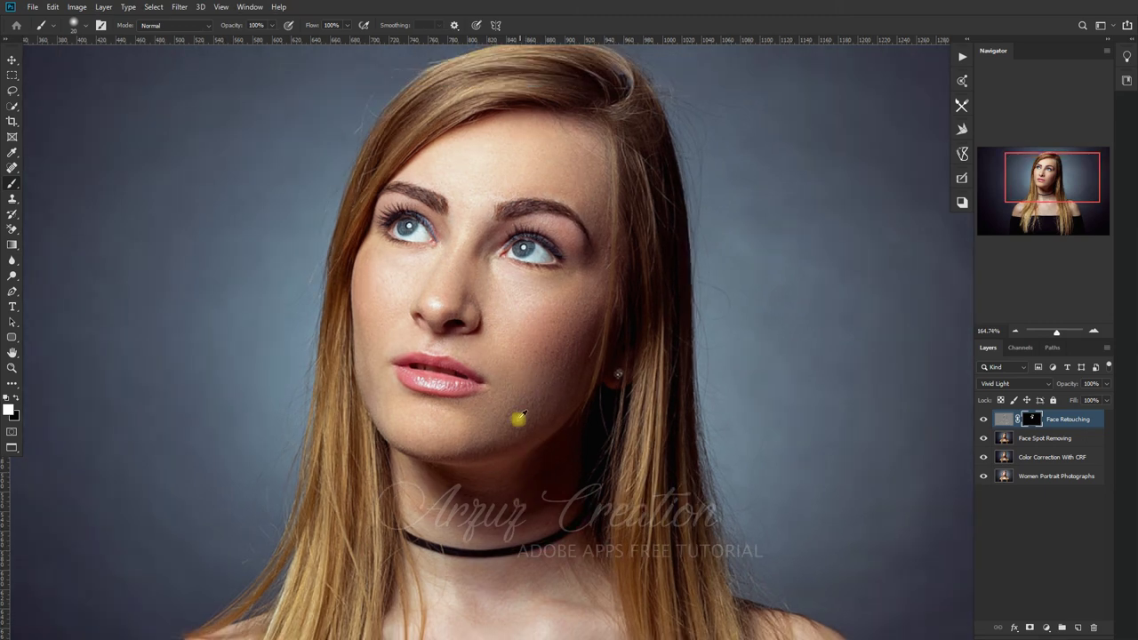
{"action": "scroll", "coordinate": [527, 370], "scroll_direction": "down", "scroll_amount": 1}
{"action": "scroll", "coordinate": [529, 369], "scroll_direction": "down", "scroll_amount": 1}
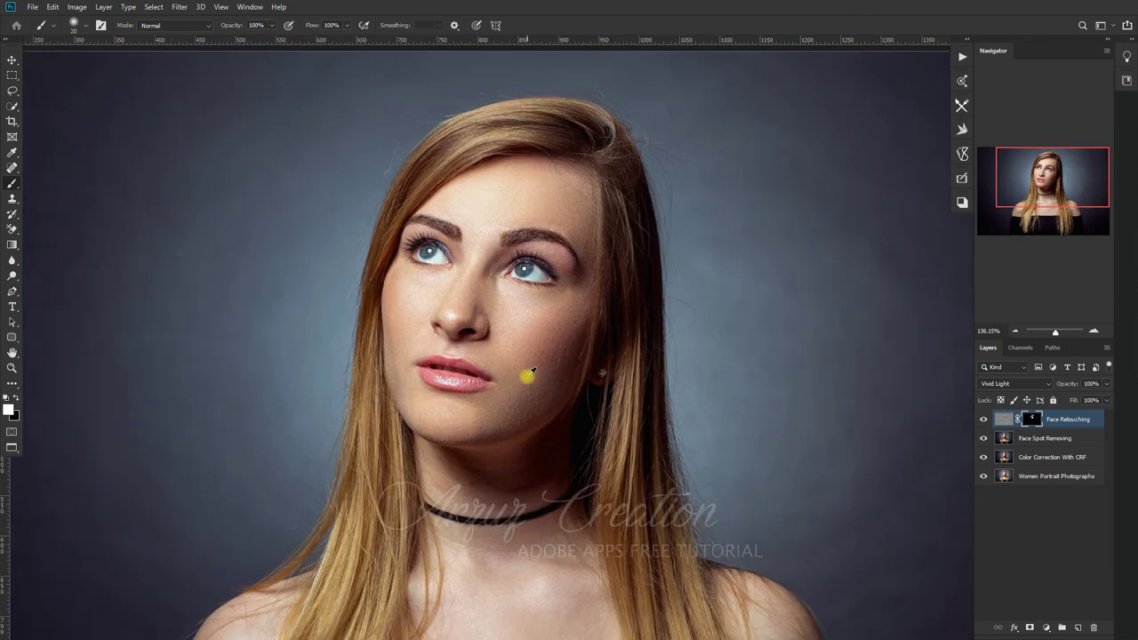
{"action": "scroll", "coordinate": [508, 455], "scroll_direction": "down", "scroll_amount": 1}
{"action": "scroll", "coordinate": [508, 455], "scroll_direction": "down", "scroll_amount": 1}
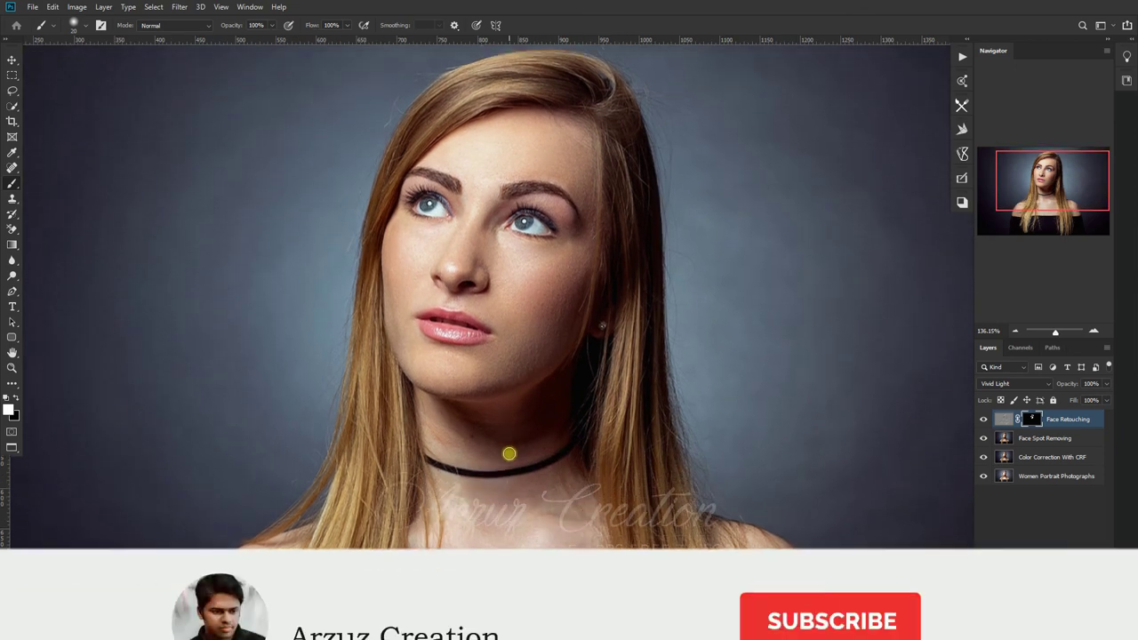
{"action": "scroll", "coordinate": [510, 453], "scroll_direction": "down", "scroll_amount": 1}
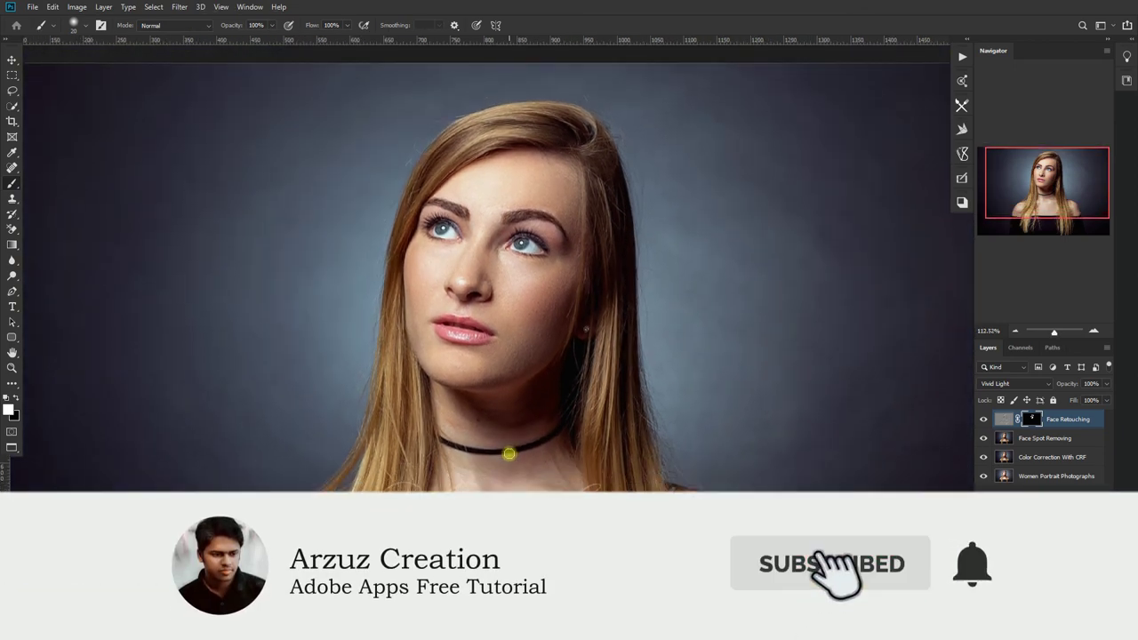
{"action": "scroll", "coordinate": [509, 453], "scroll_direction": "down", "scroll_amount": 1}
{"action": "scroll", "coordinate": [509, 453], "scroll_direction": "down", "scroll_amount": 1}
{"action": "scroll", "coordinate": [509, 455], "scroll_direction": "down", "scroll_amount": 1}
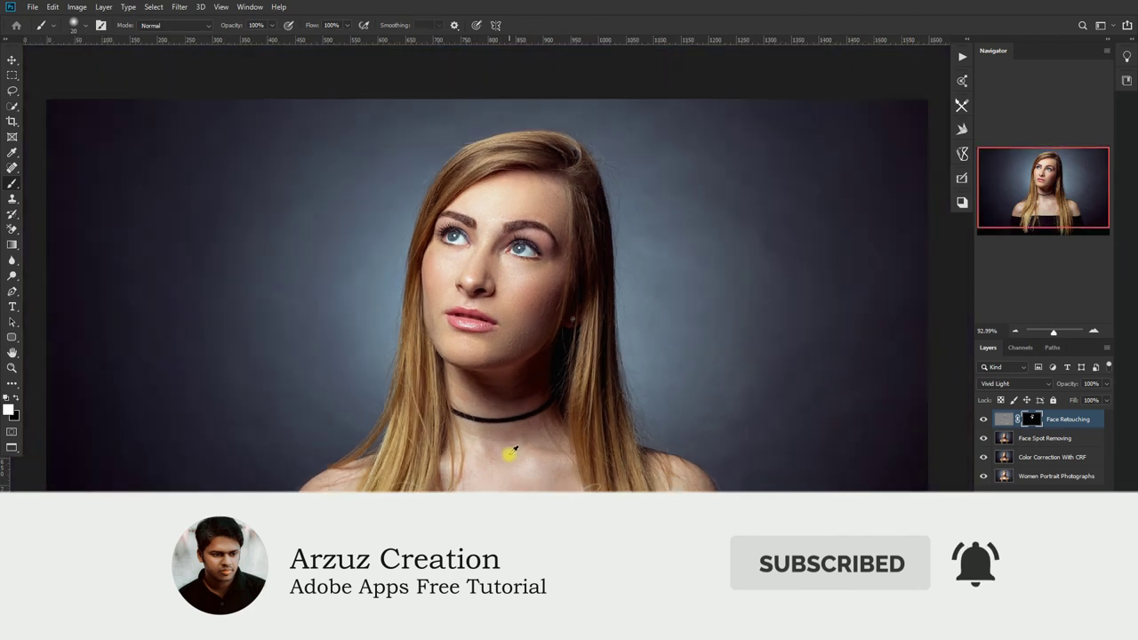
{"action": "scroll", "coordinate": [509, 457], "scroll_direction": "down", "scroll_amount": 1}
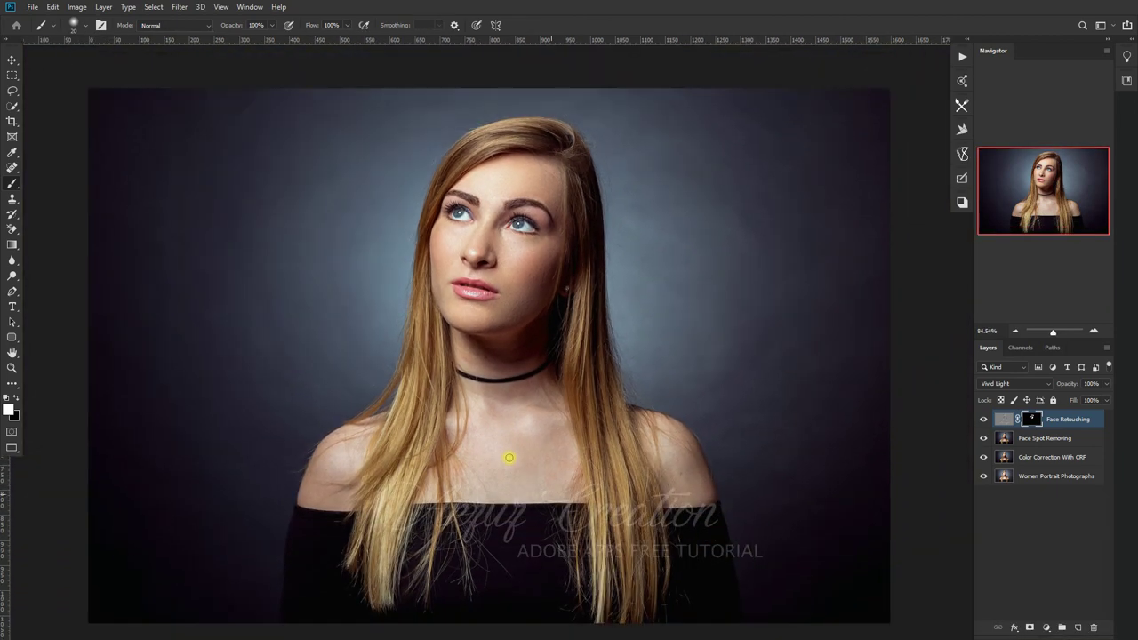
{"action": "scroll", "coordinate": [509, 458], "scroll_direction": "down", "scroll_amount": 1}
{"action": "scroll", "coordinate": [510, 458], "scroll_direction": "down", "scroll_amount": 1}
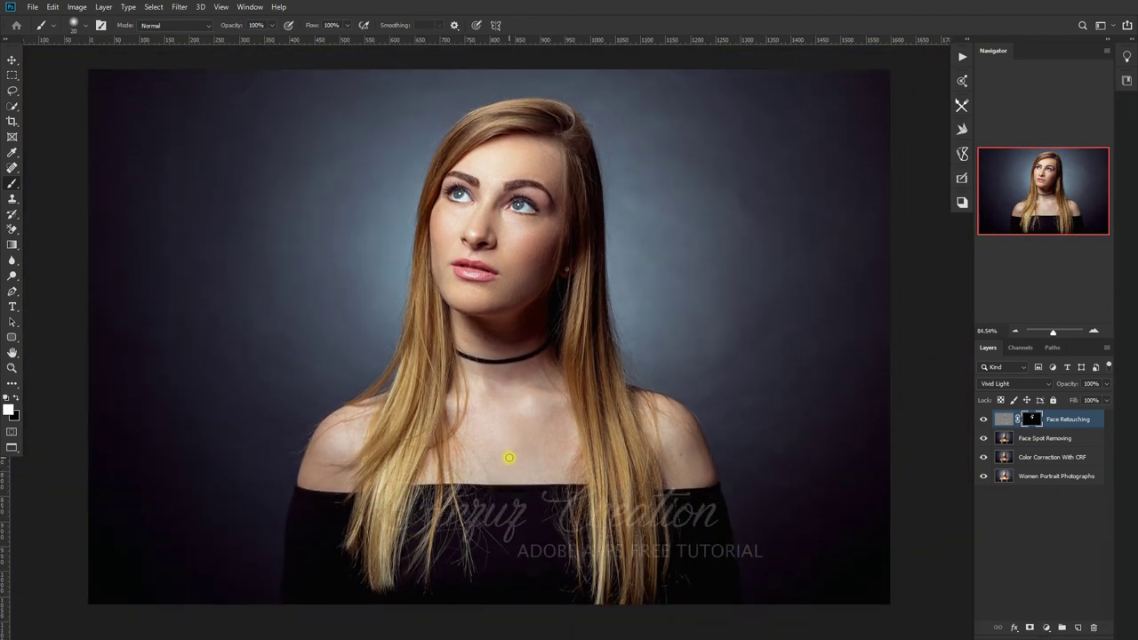
{"action": "scroll", "coordinate": [509, 458], "scroll_direction": "up", "scroll_amount": 1}
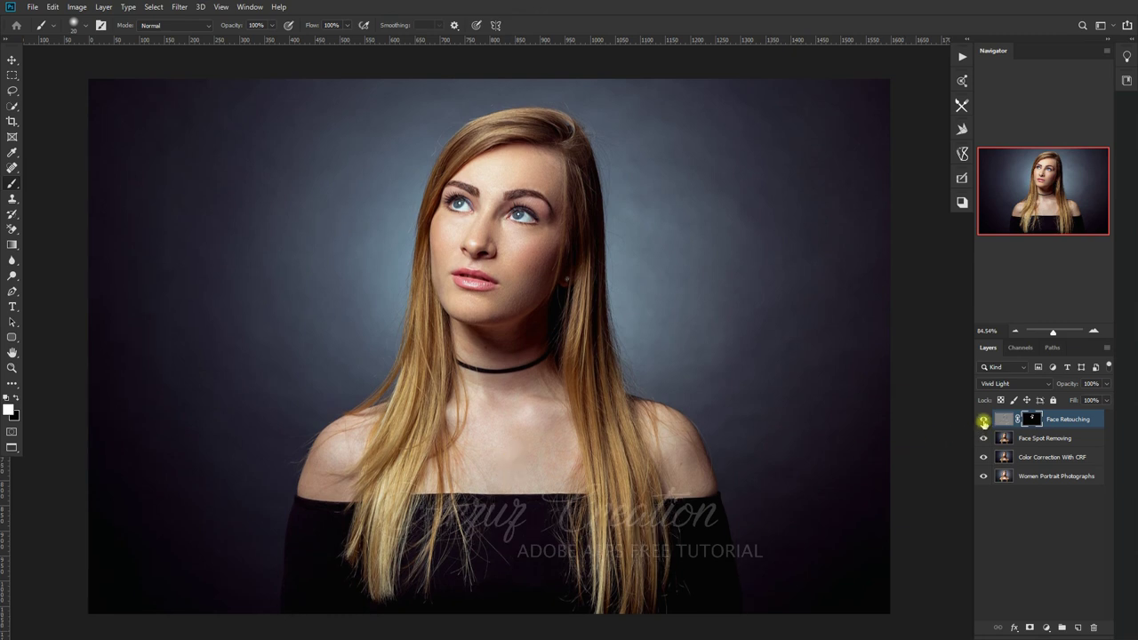
{"action": "left_click", "coordinate": [983, 420]}
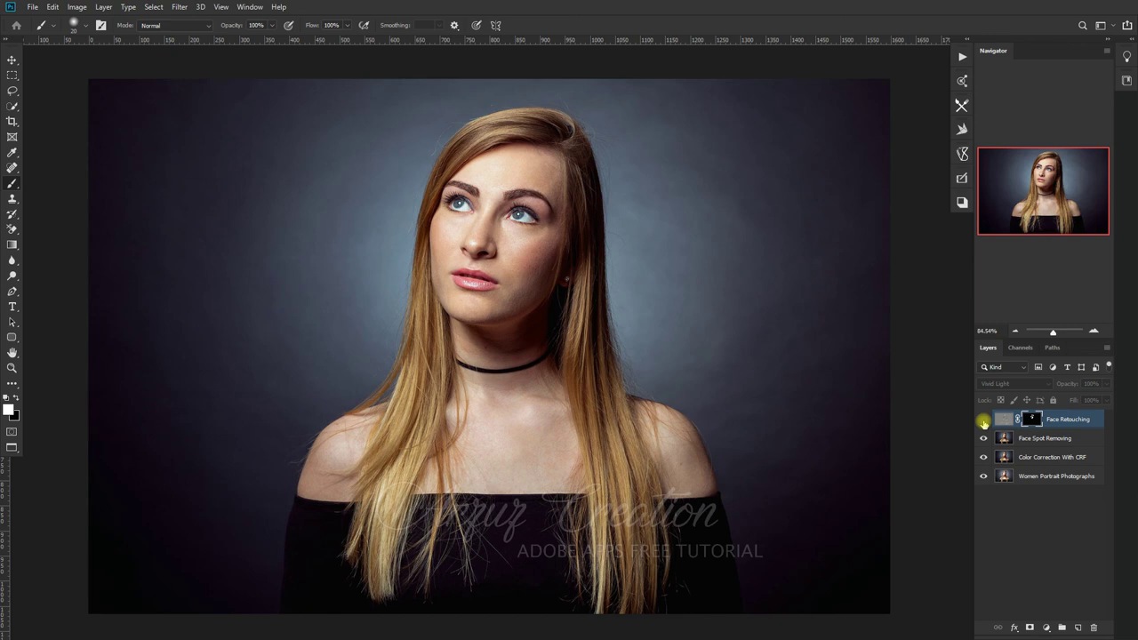
{"action": "left_click", "coordinate": [983, 421]}
{"action": "left_click", "coordinate": [982, 421]}
{"action": "left_click", "coordinate": [983, 420]}
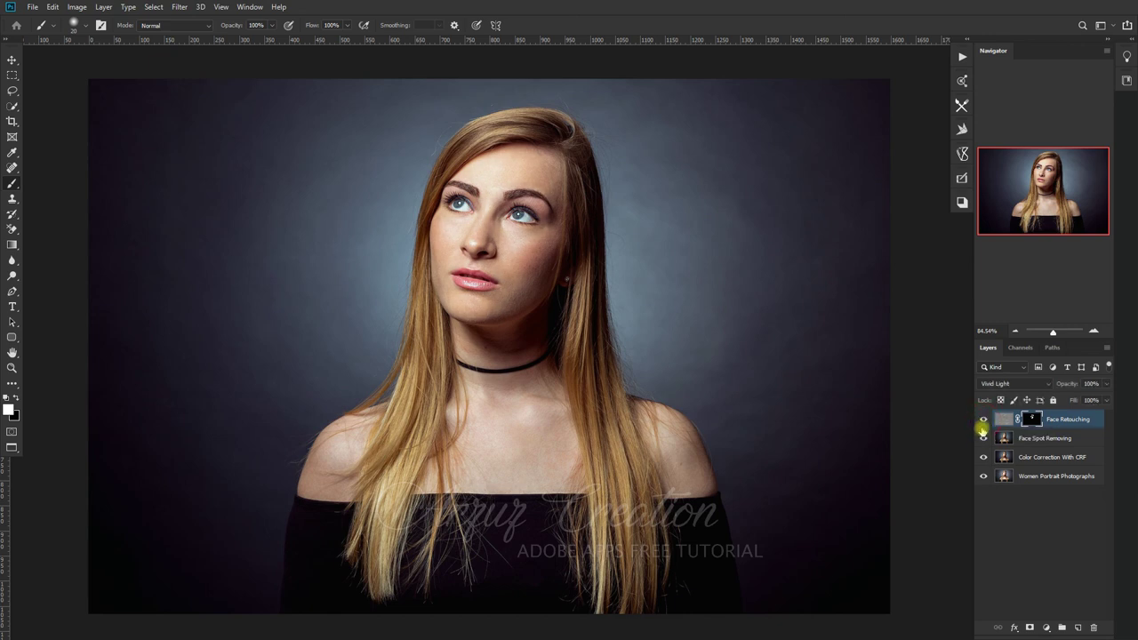
{"action": "left_click", "coordinate": [983, 421]}
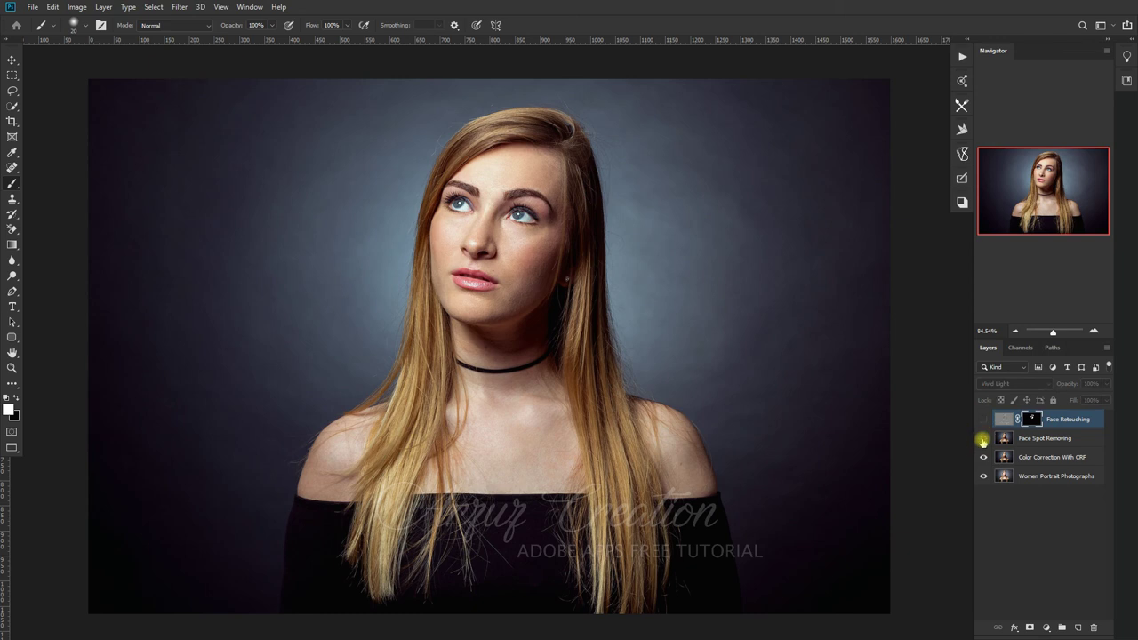
{"action": "left_click", "coordinate": [982, 438]}
{"action": "left_click", "coordinate": [983, 457]}
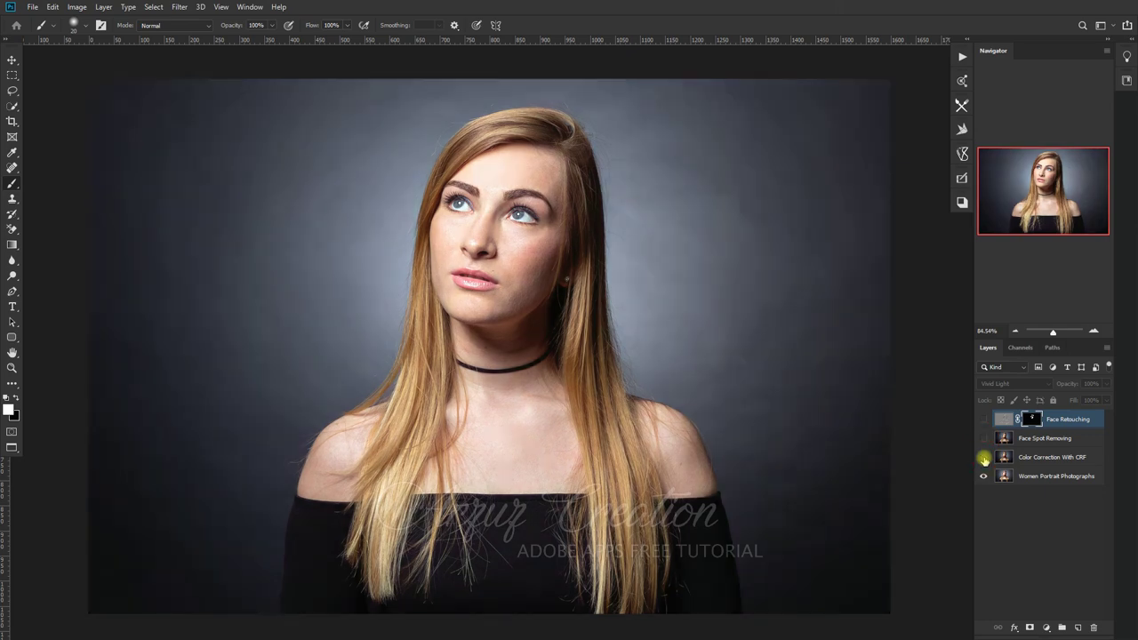
{"action": "left_click", "coordinate": [983, 458]}
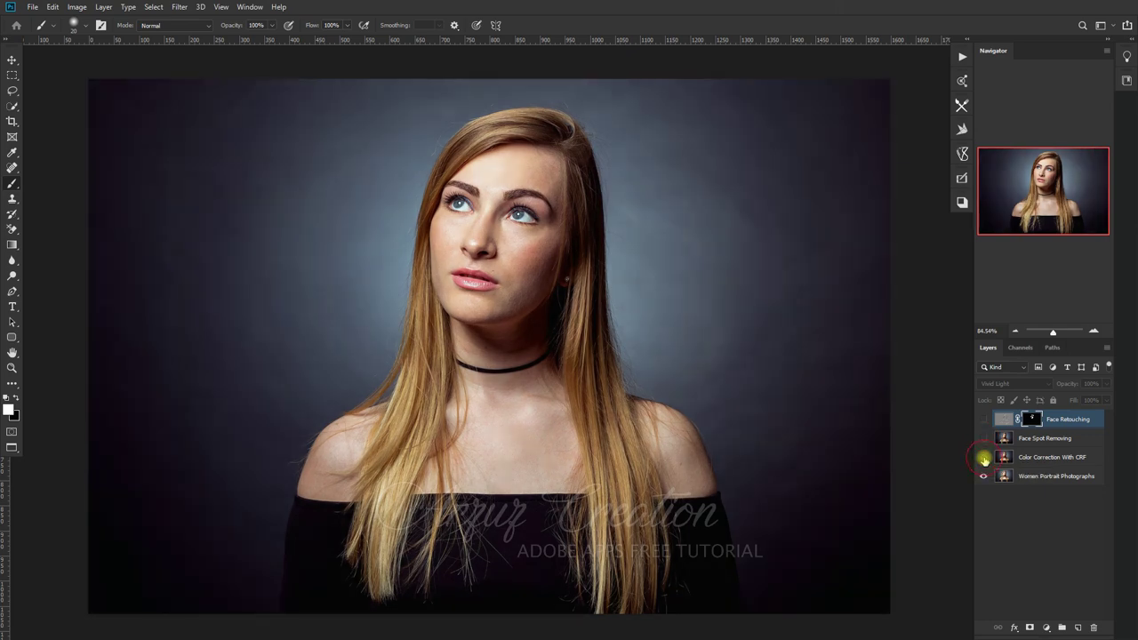
{"action": "left_click", "coordinate": [983, 458]}
{"action": "left_click", "coordinate": [983, 458]}
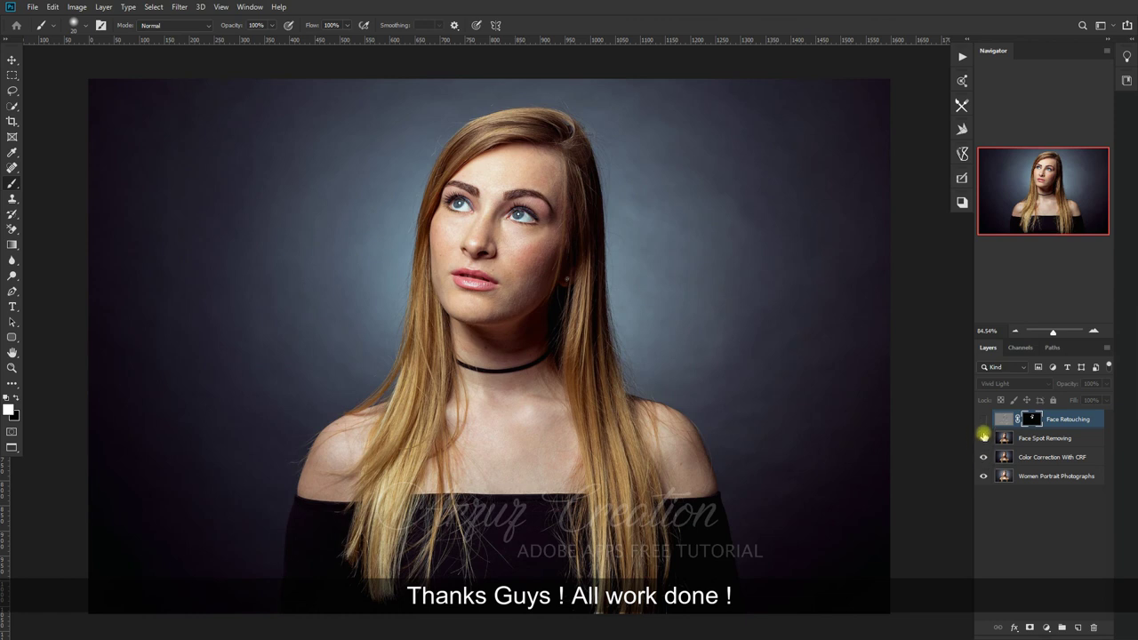
{"action": "left_click", "coordinate": [983, 420]}
{"action": "left_click", "coordinate": [983, 420]}
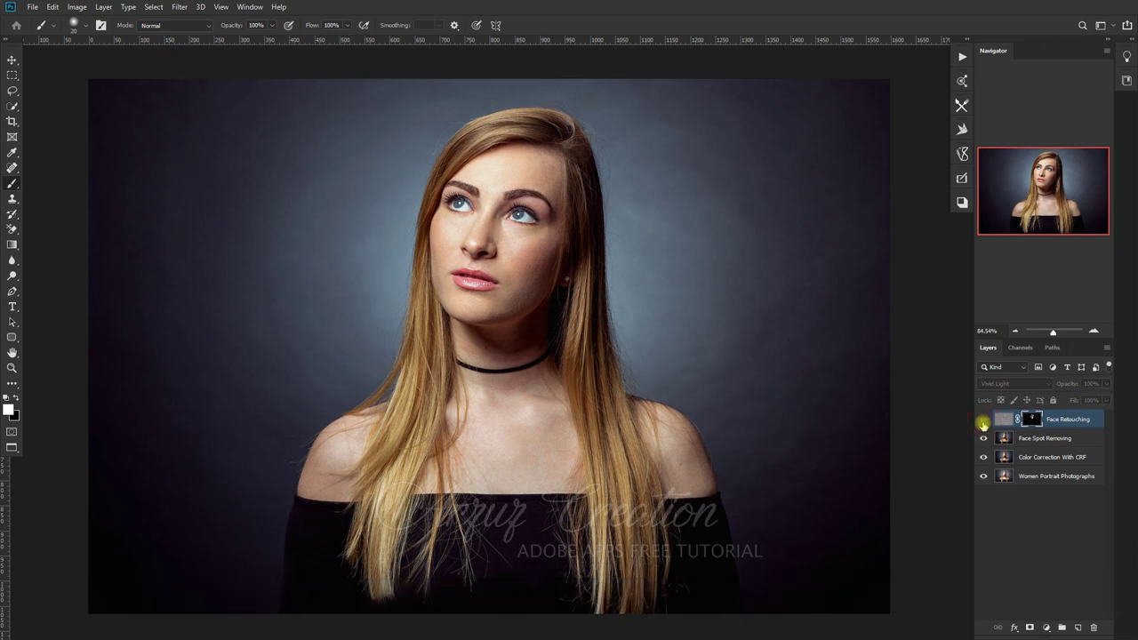
{"action": "left_click", "coordinate": [983, 420]}
{"action": "left_click", "coordinate": [983, 421]}
{"action": "left_click", "coordinate": [983, 421]}
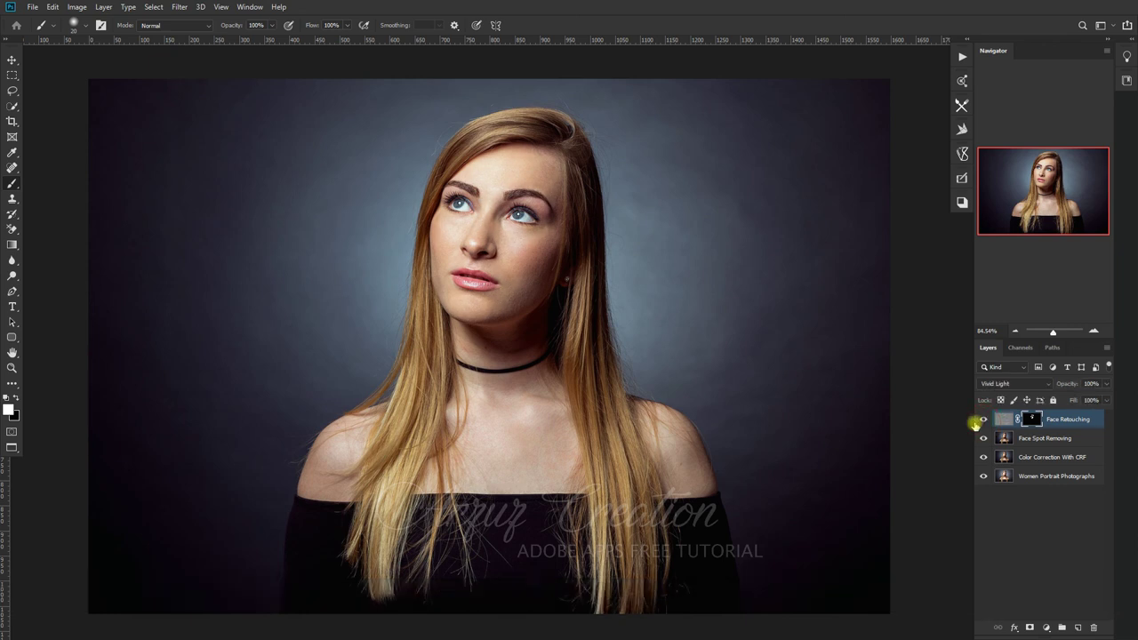